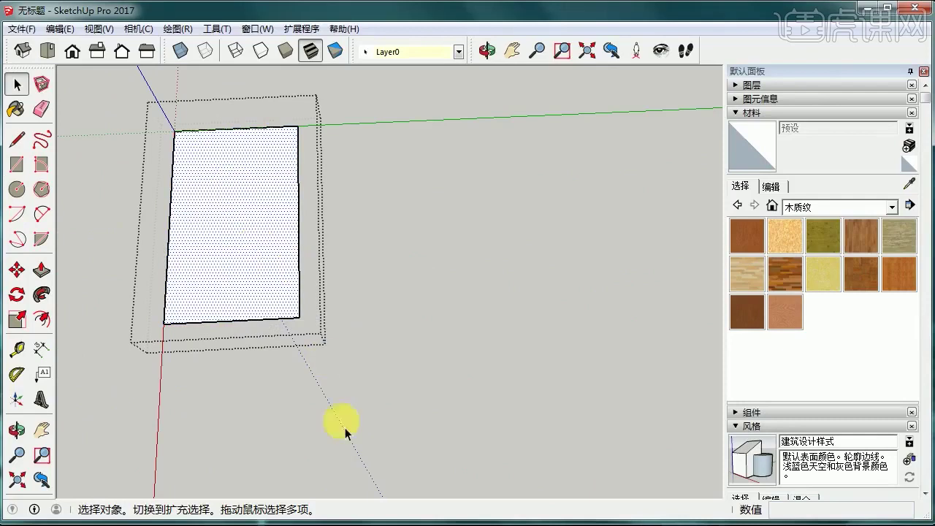
Push/Pull the rectangle face upward to form a solid rectangular box
middle_drag(226, 209, 121, 283)
click(44, 268)
scroll(268, 313, up, 2)
middle_drag(266, 314, 262, 302)
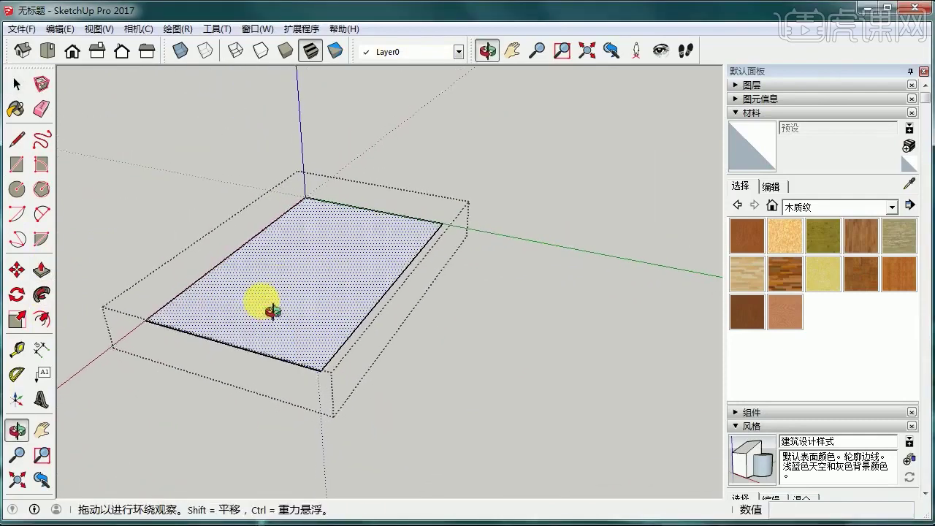
scroll(267, 303, up, 1)
click(284, 303)
drag(295, 312, 282, 204)
Offset the outline of the box's top face 30 mm inward
click(41, 319)
middle_drag(180, 250, 156, 202)
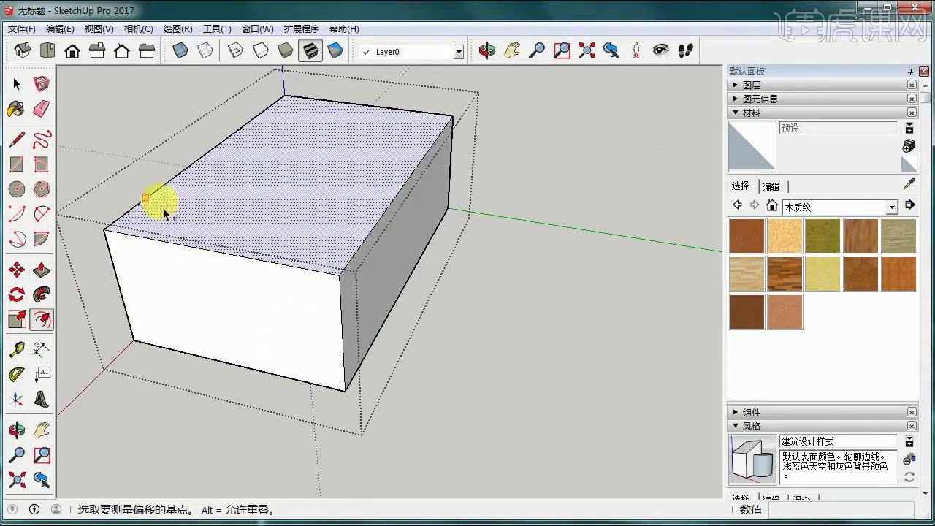
drag(146, 198, 170, 214)
click(153, 206)
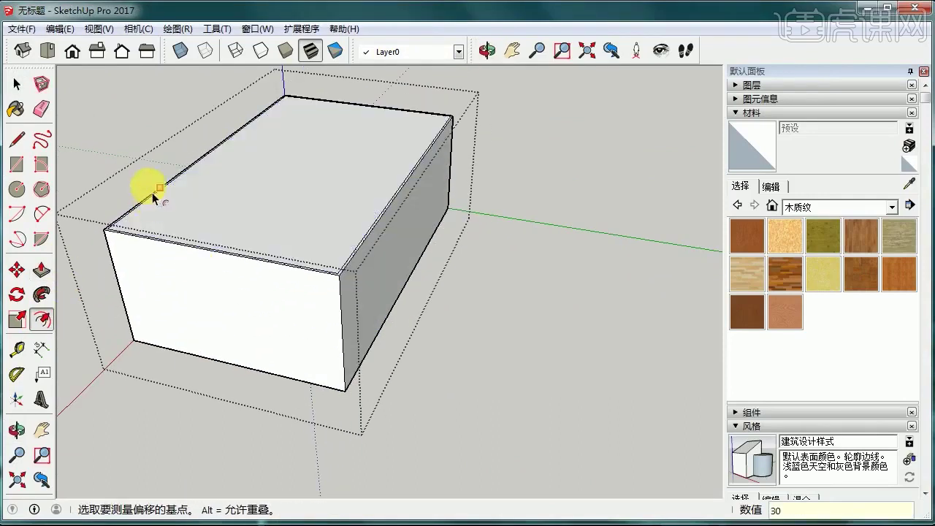
Push the inner top face down about 1654 mm to hollow out the box, using X-ray display only during the operation
click(16, 84)
click(292, 158)
middle_drag(291, 159, 292, 215)
click(42, 270)
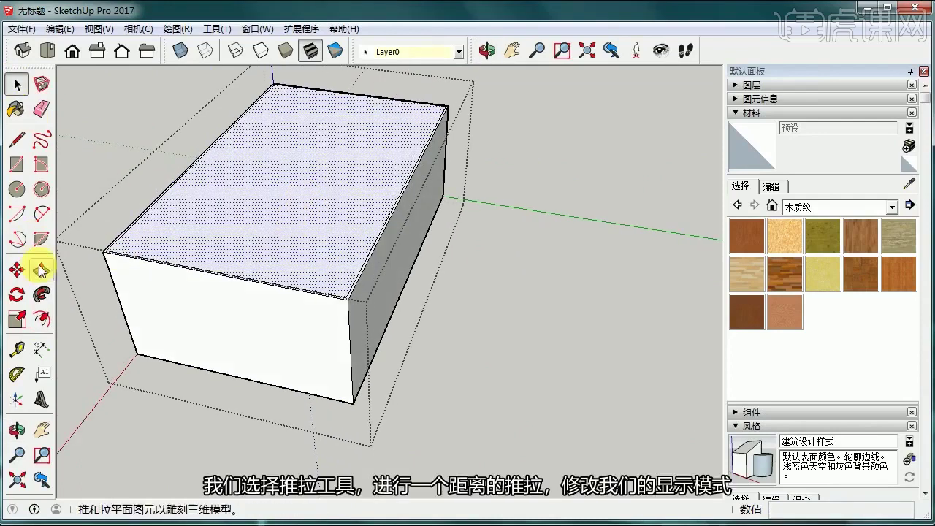
click(246, 203)
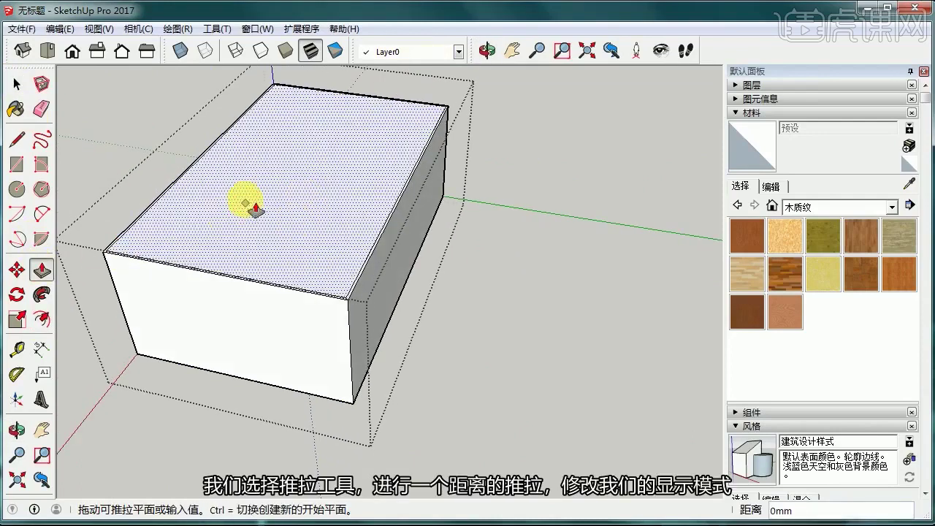
click(191, 80)
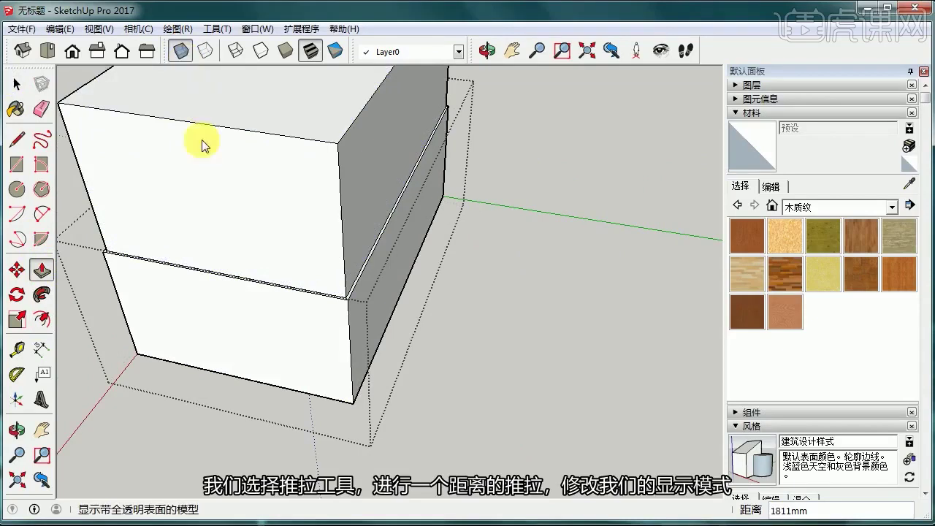
drag(202, 145, 216, 325)
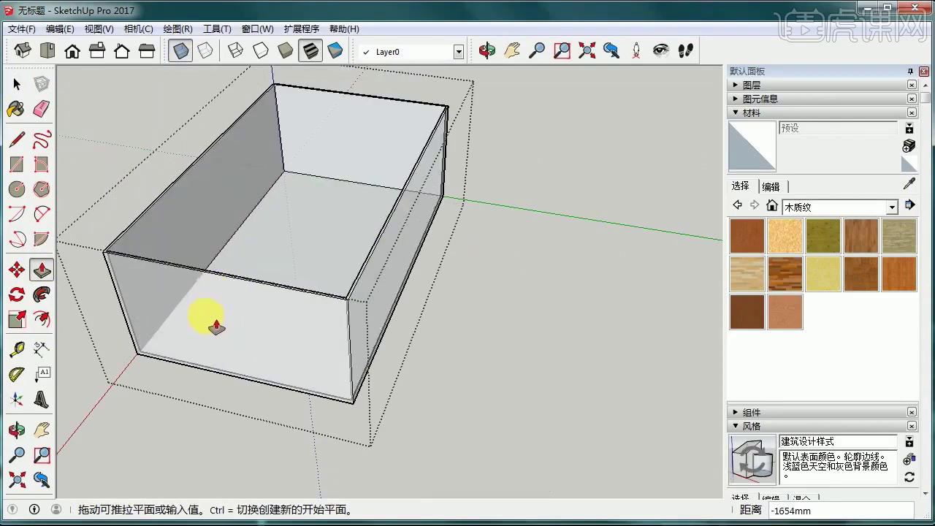
click(213, 324)
click(17, 84)
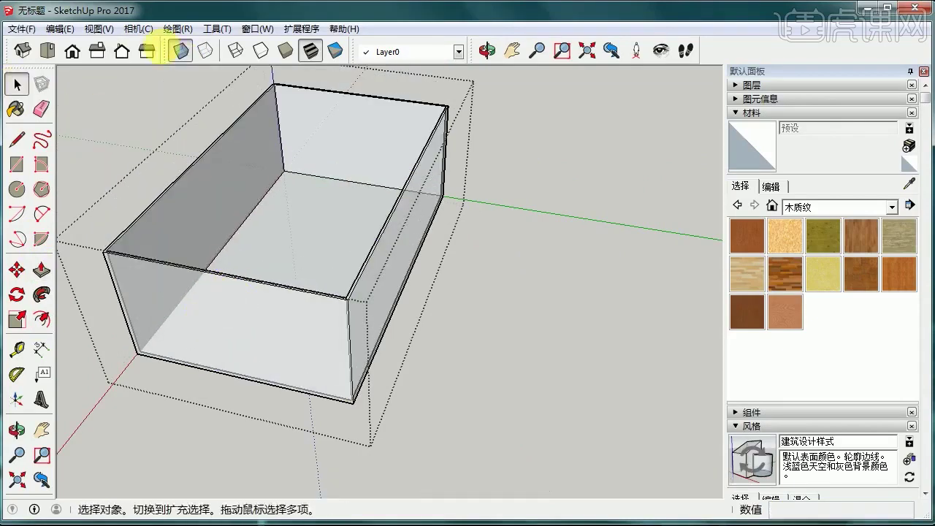
click(179, 50)
Open the box group and draw a vertical centre line from top to bottom edge on the outer face of the origin-side end wall
middle_drag(115, 102, 257, 418)
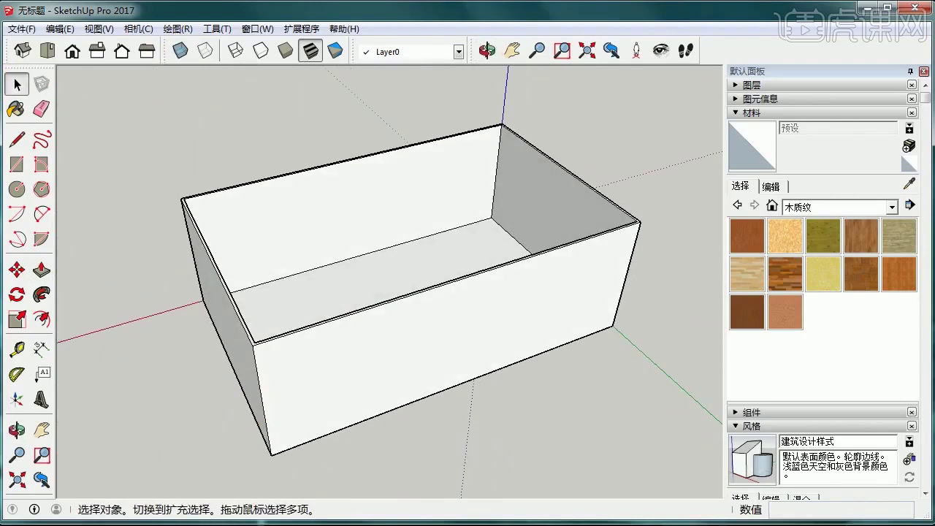
middle_drag(417, 372, 460, 317)
scroll(568, 299, up, 5)
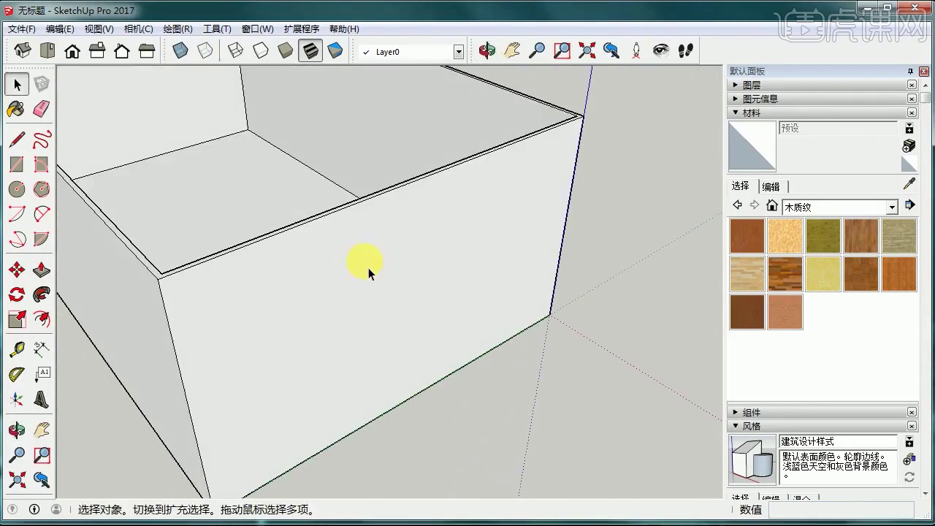
double_click(366, 268)
click(352, 270)
click(17, 140)
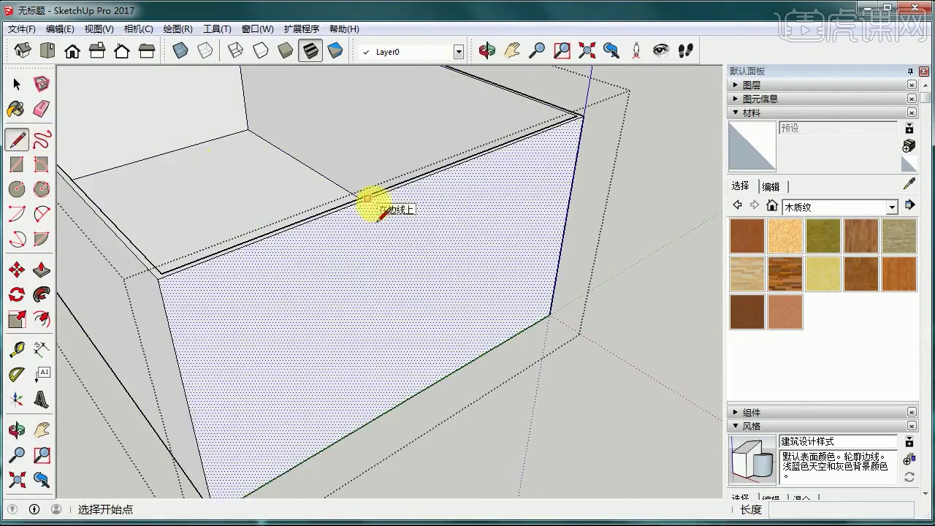
scroll(413, 180, up, 1)
click(414, 181)
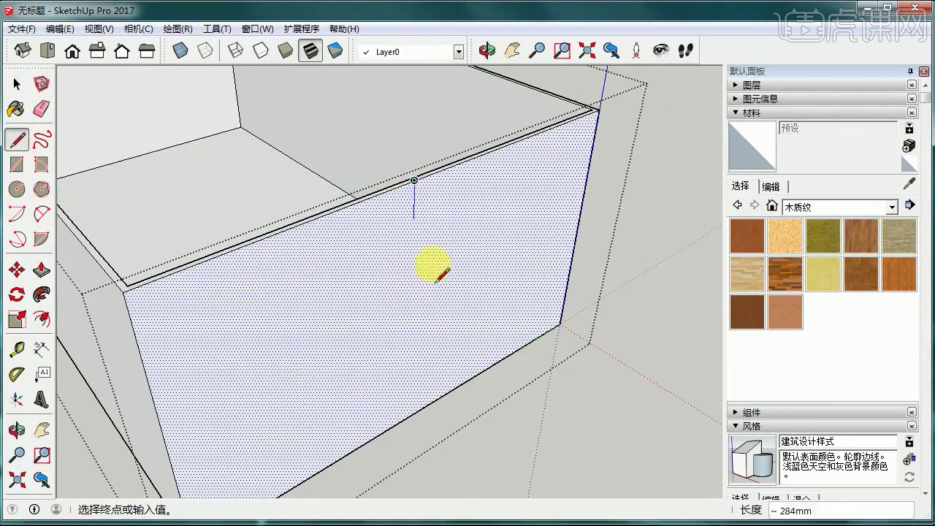
middle_drag(504, 325, 479, 338)
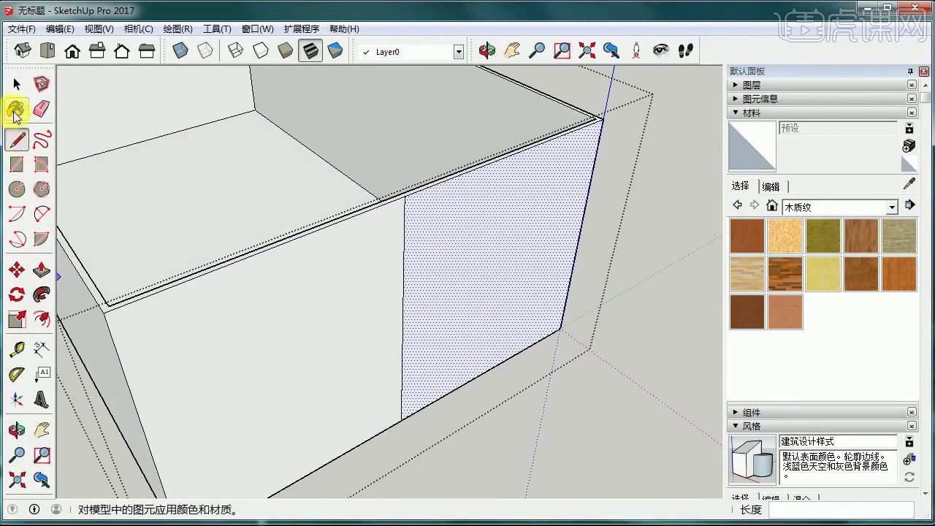
Place vertical guides 250 mm to either side of the end wall's centre line
click(16, 350)
click(401, 265)
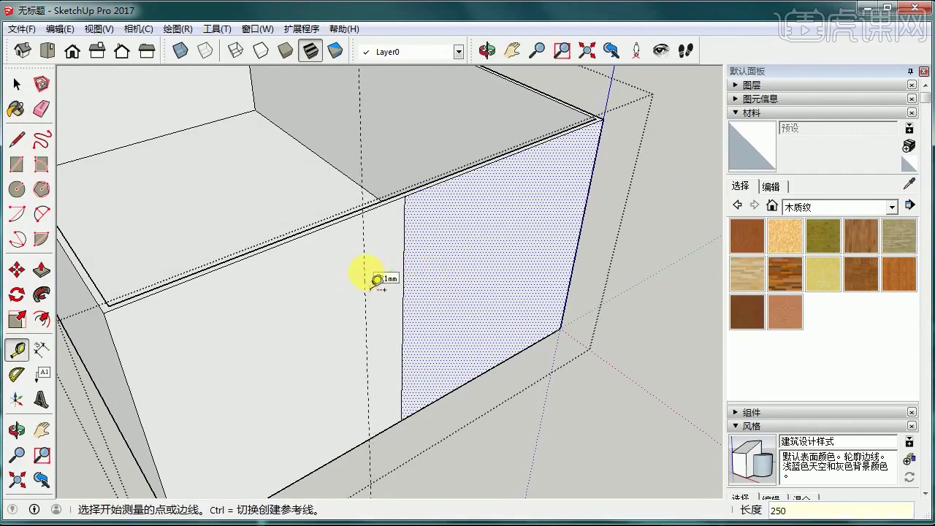
click(403, 256)
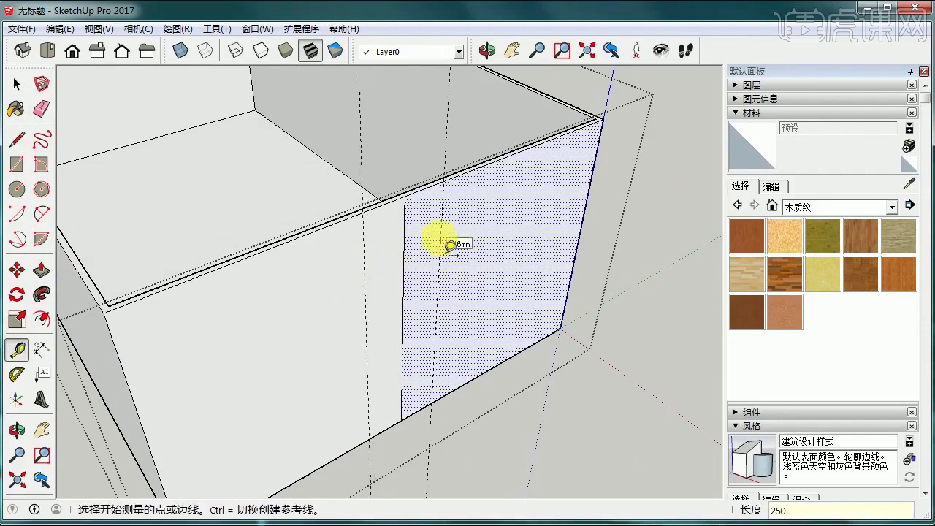
Draw a vertical centre line from top to bottom edge on the outer face of the opposite end wall
middle_drag(135, 252, 200, 271)
scroll(216, 268, down, 3)
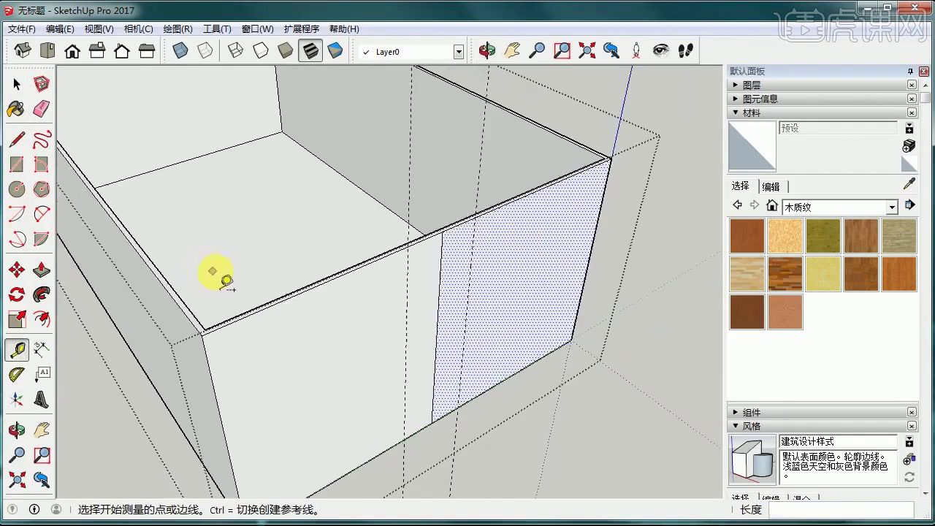
middle_drag(81, 183, 254, 179)
middle_drag(312, 182, 286, 214)
click(16, 138)
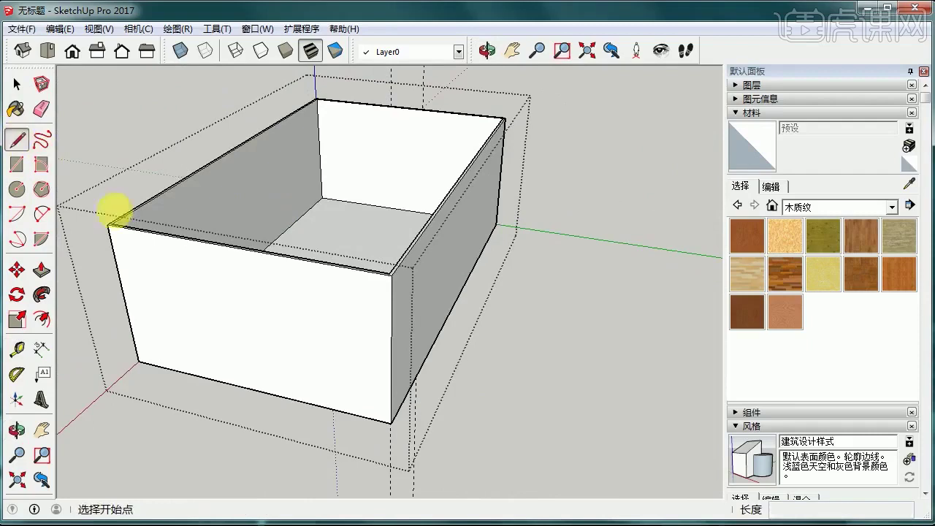
middle_drag(161, 209, 287, 249)
click(279, 239)
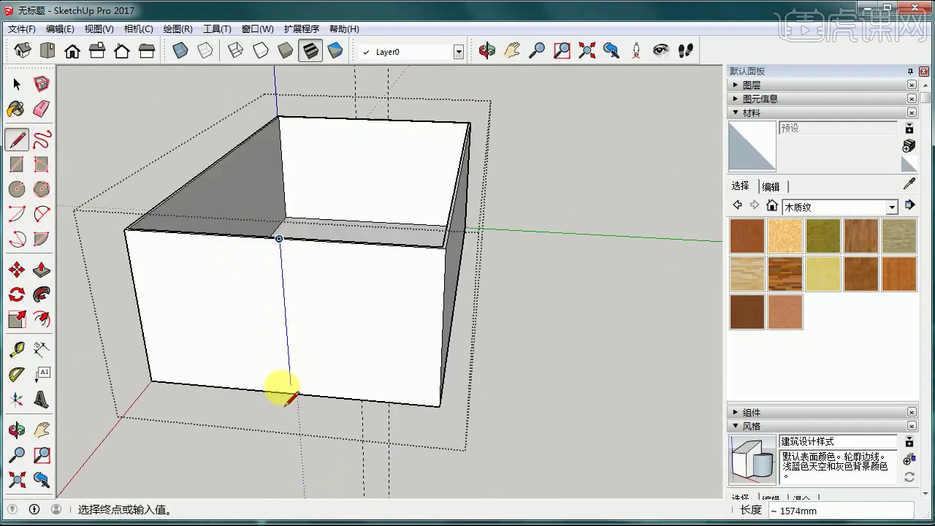
click(290, 392)
Place vertical guides 250 mm either side of this centre line and a horizontal guide 250 mm below the wall's top edge
click(16, 349)
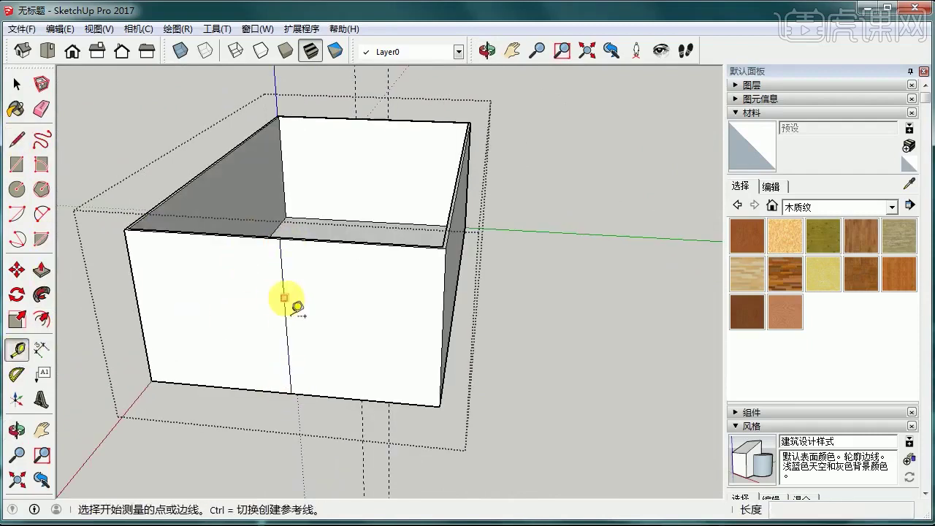
click(284, 297)
text(250)
key(Return)
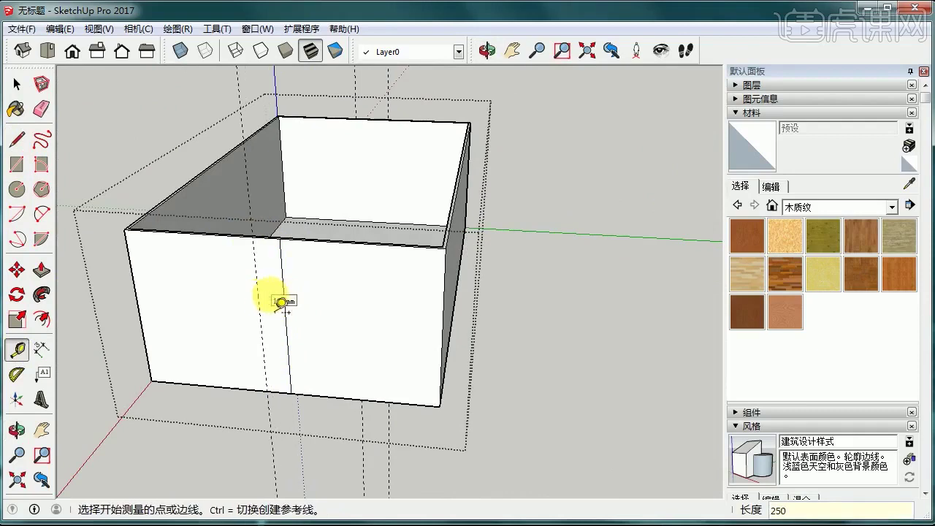
click(285, 320)
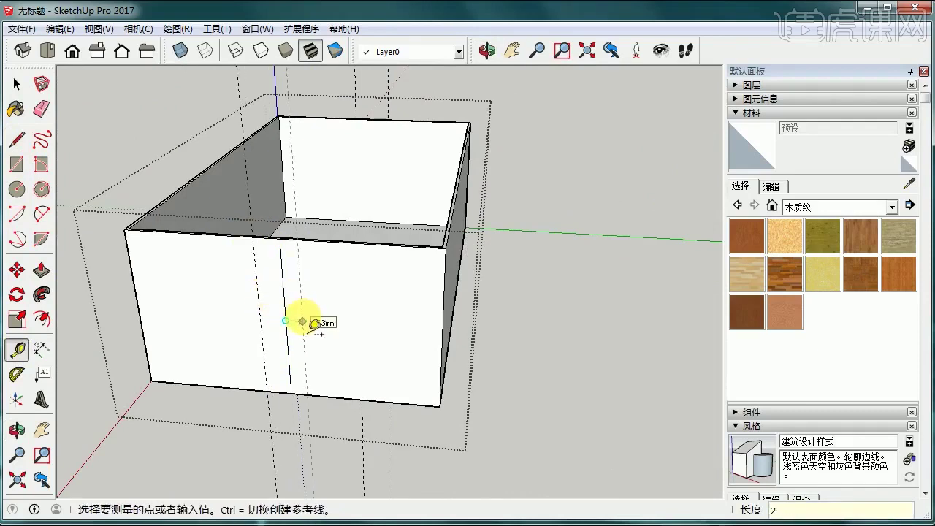
scroll(307, 248, up, 3)
click(314, 236)
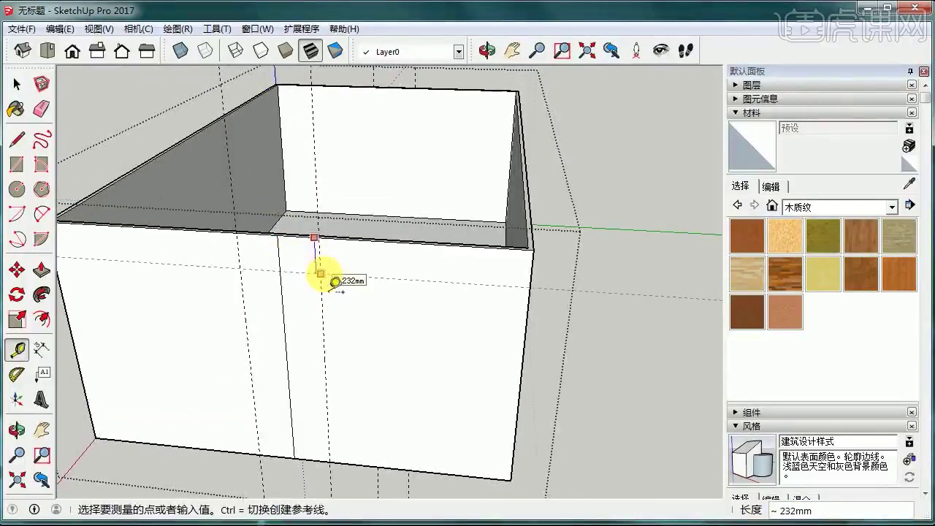
Draw a 250 mm high arc hanging from the top edge between the vertical guides, and erase this wall's guides and centre line
click(41, 214)
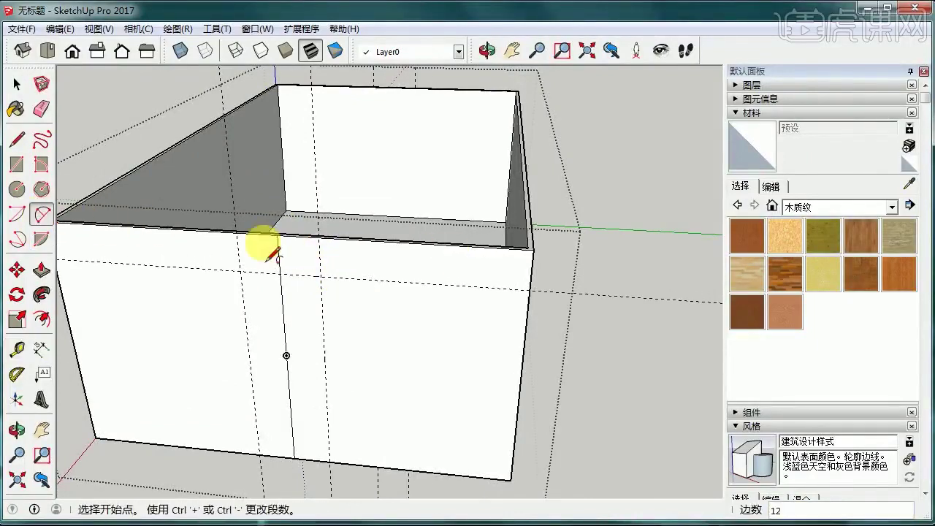
click(236, 233)
click(318, 235)
click(281, 275)
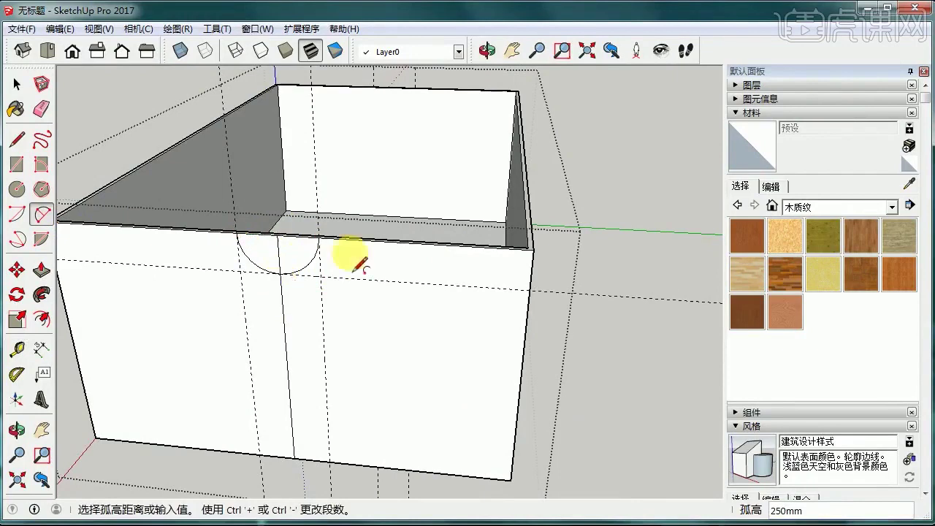
click(41, 109)
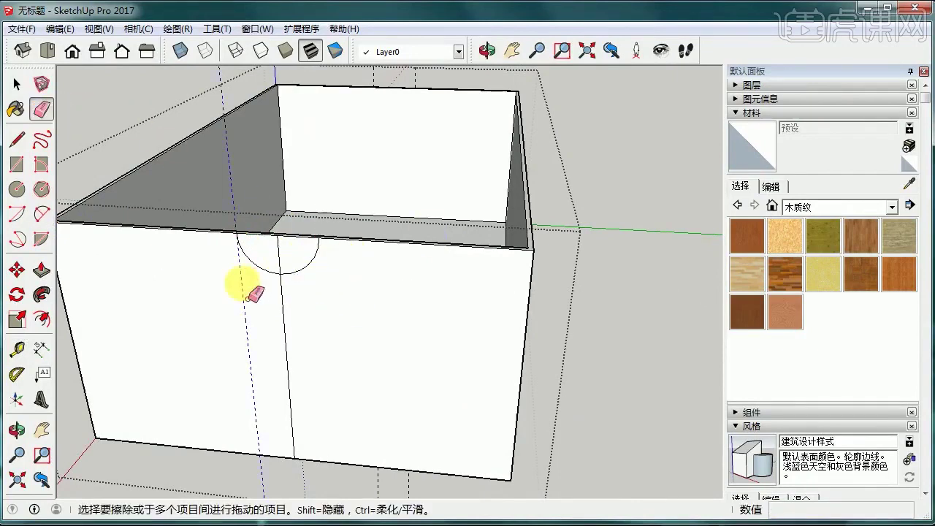
Push the semicircular face 30 mm through the end wall to cut a handle notch
scroll(503, 254, down, 3)
middle_drag(501, 251, 100, 298)
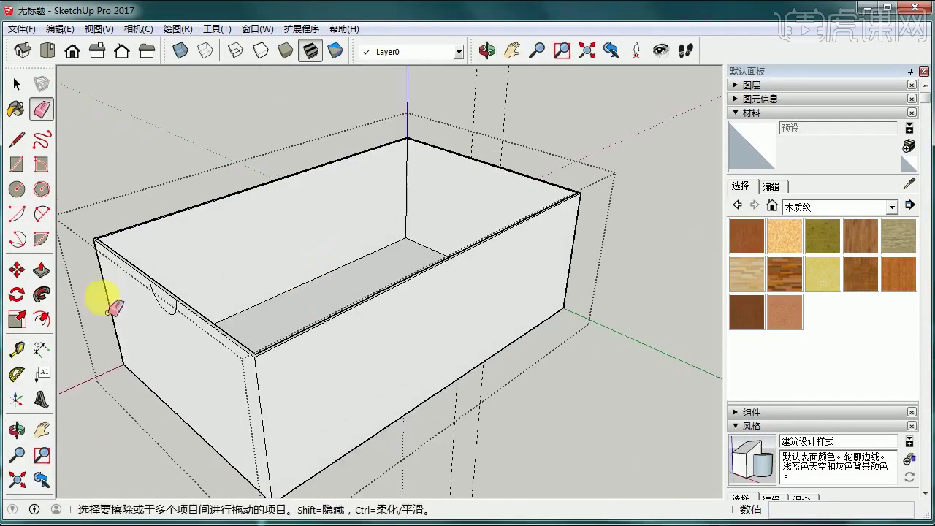
key(p)
scroll(168, 304, up, 5)
click(162, 306)
click(164, 289)
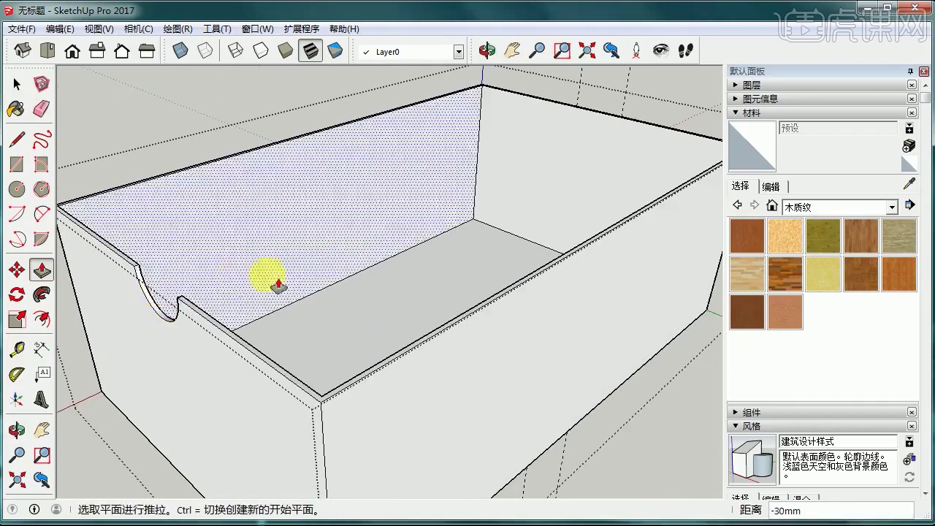
Place a horizontal guide 250 mm below the top edge of the origin-side end wall
scroll(278, 278, down, 3)
middle_drag(278, 278, 365, 297)
scroll(460, 255, up, 5)
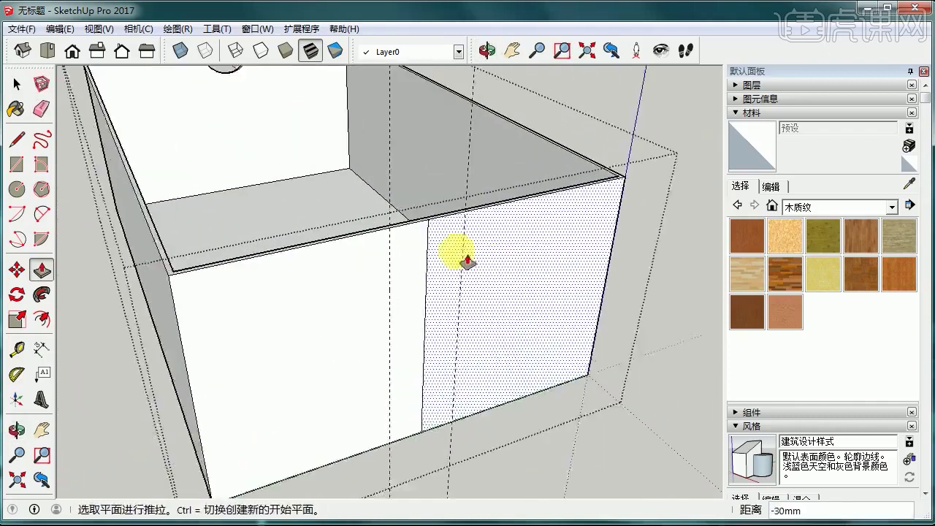
click(18, 350)
click(415, 243)
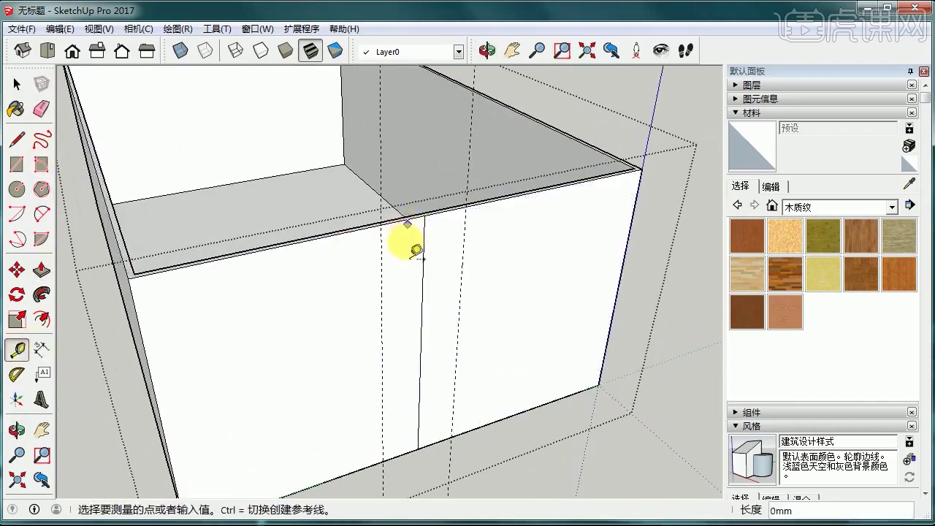
click(418, 232)
click(404, 219)
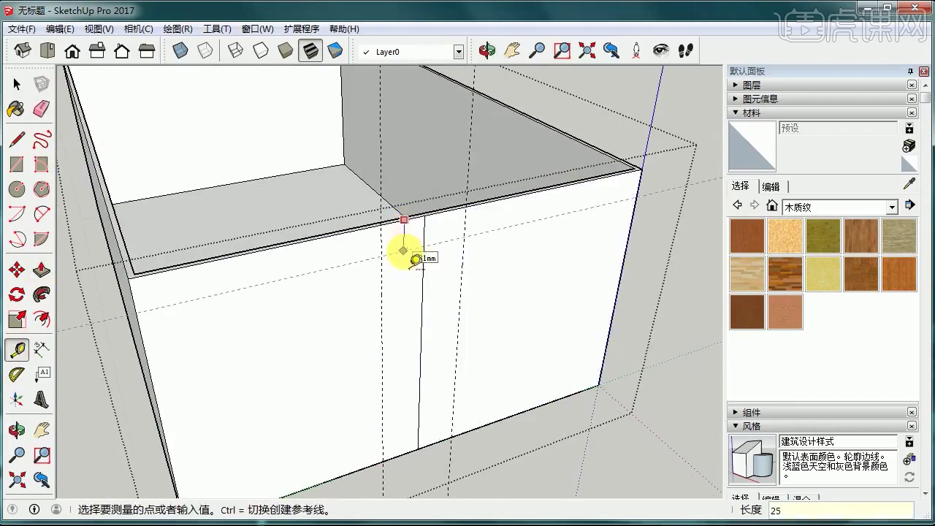
Draw a 250 mm high arc between the vertical guides on the origin-side wall, and erase the guides and centre line below it
click(42, 213)
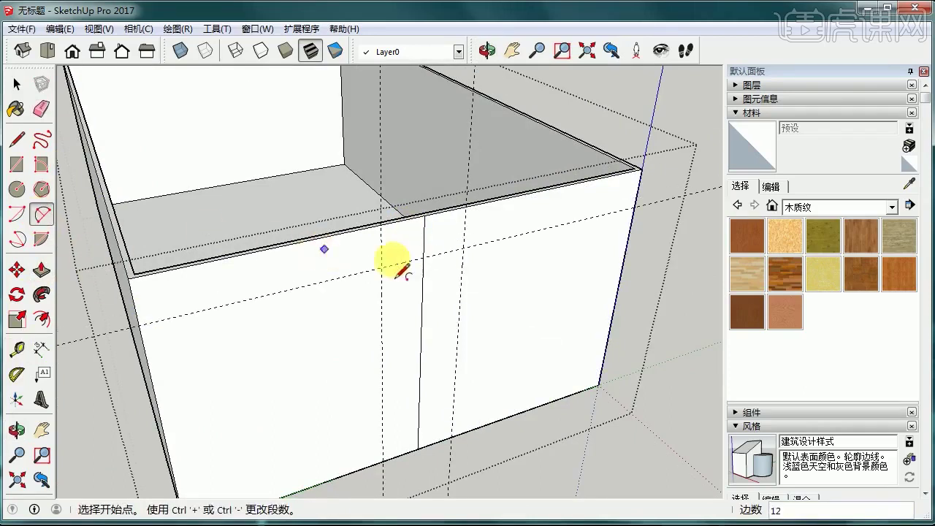
click(381, 224)
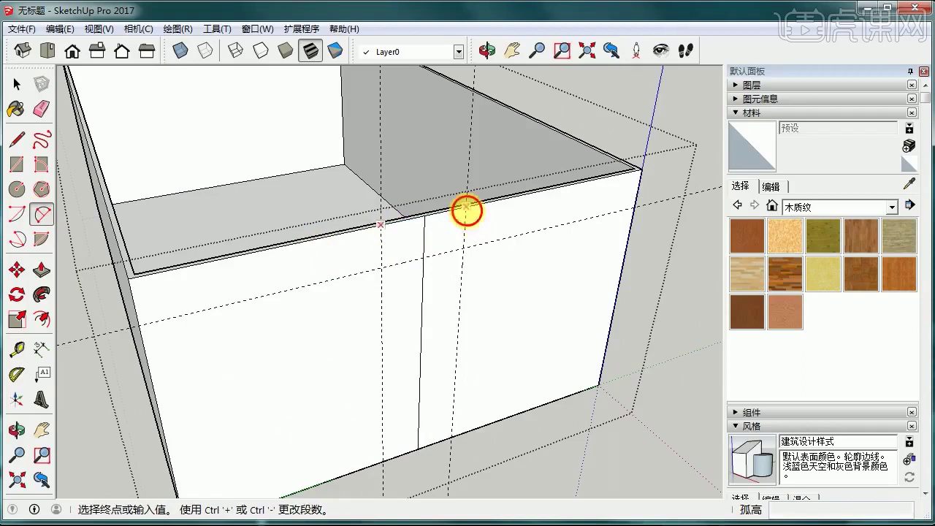
click(395, 254)
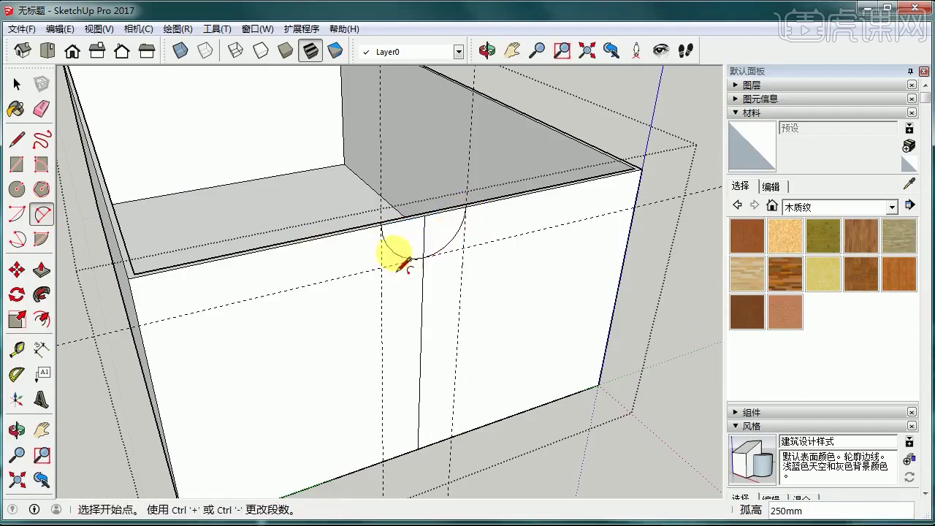
click(43, 111)
mouse_move(382, 286)
mouse_down()
mouse_move(403, 267)
mouse_move(455, 252)
mouse_up()
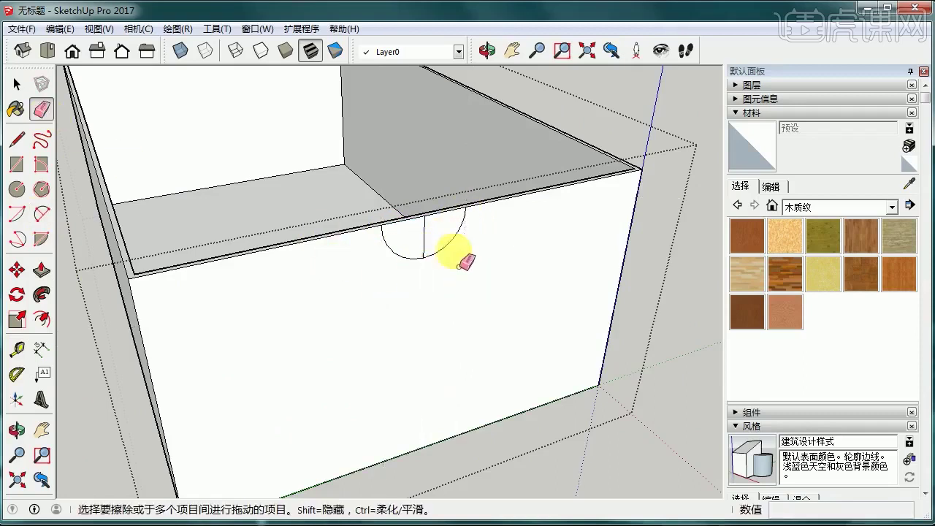
Push the semicircular face 30 mm through the origin-side end wall to cut its handle notch
click(42, 271)
click(428, 245)
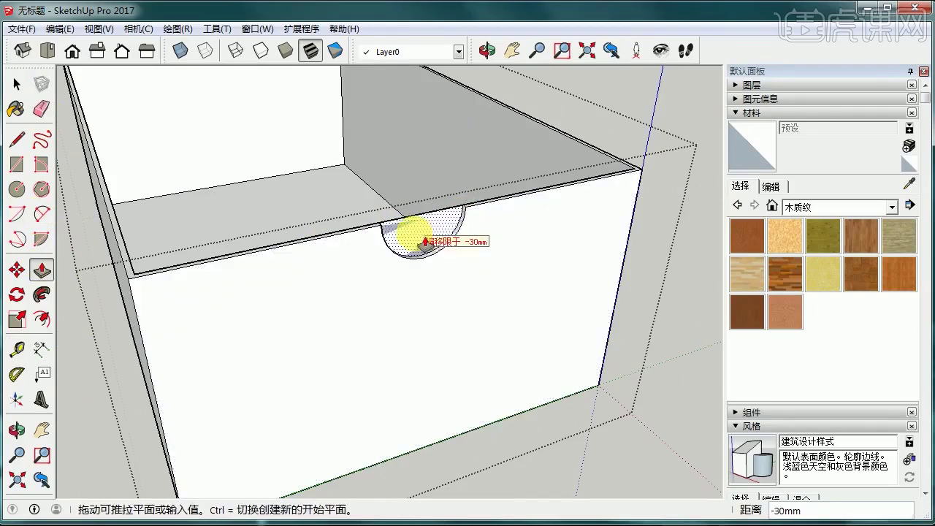
click(415, 235)
scroll(471, 272, down, 5)
click(16, 84)
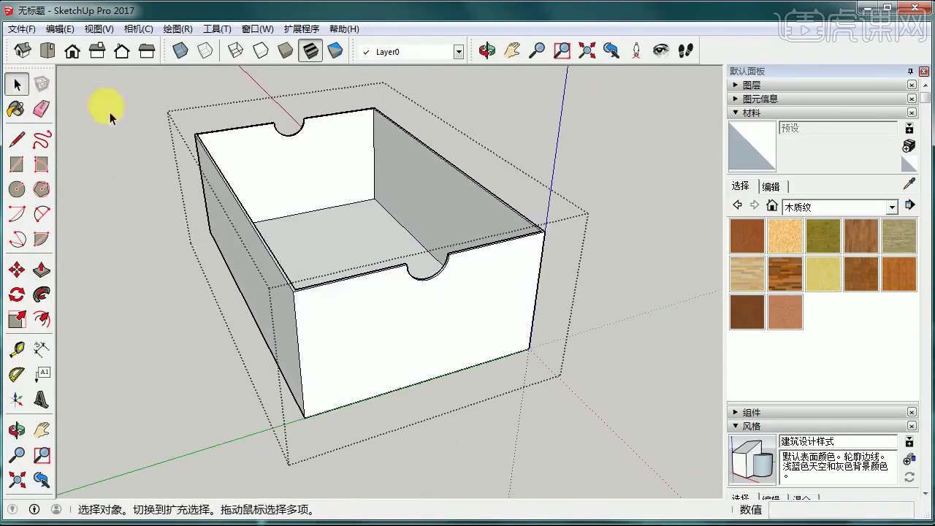
Draw a shallow rectangle across the full width of the far end wall's inner face, starting at its upper inside corner
middle_drag(182, 244, 156, 226)
scroll(286, 258, up, 6)
click(16, 163)
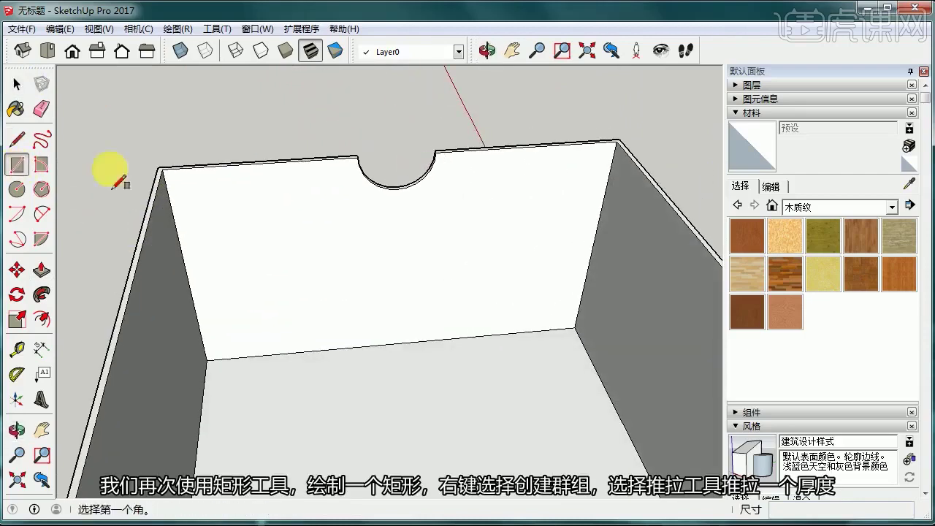
click(162, 170)
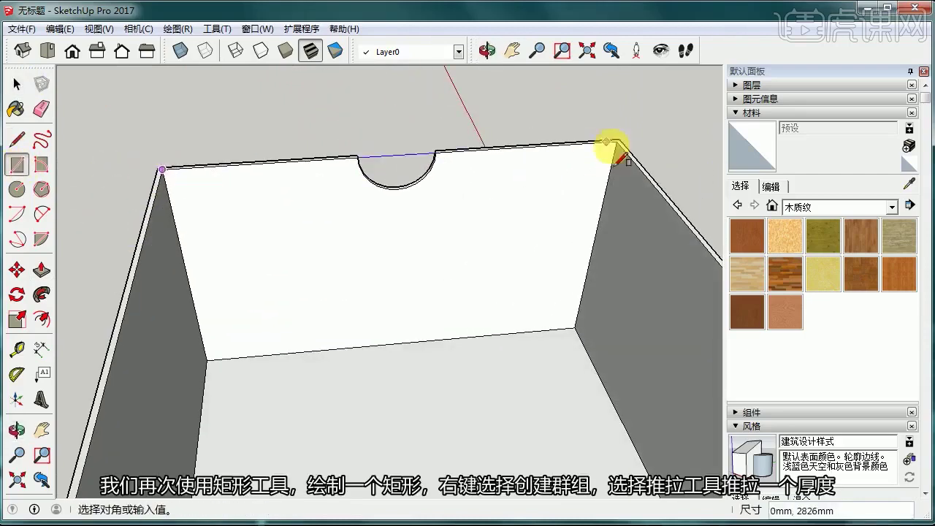
click(605, 194)
Make the new rectangle on the far end wall a group
key(space)
click(191, 179)
right_click(232, 184)
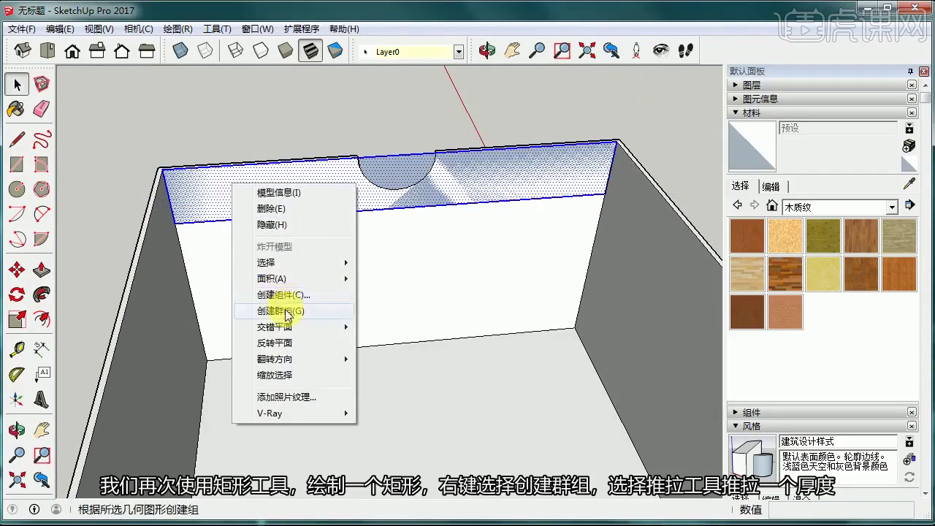
click(286, 310)
Open the rectangle's group, extrude its face 30 mm into a strip, and close the group
double_click(189, 189)
click(42, 270)
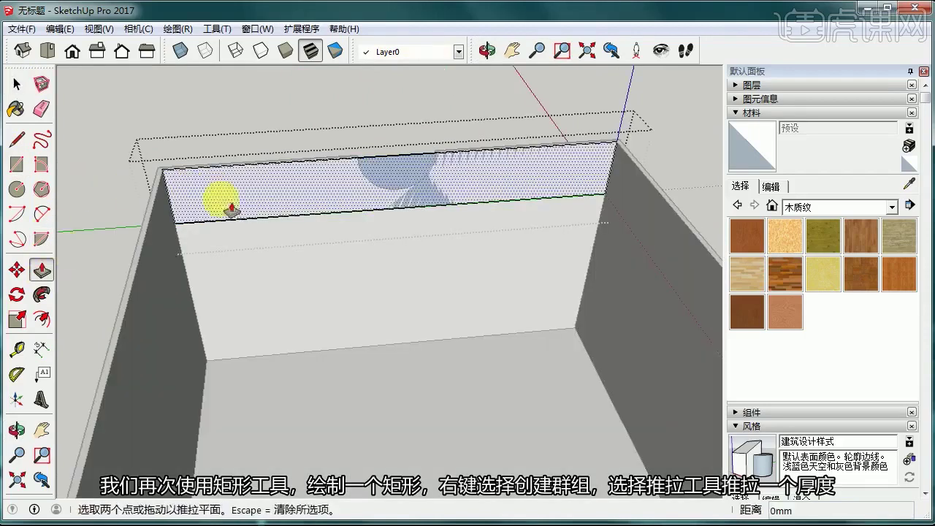
click(236, 183)
click(247, 196)
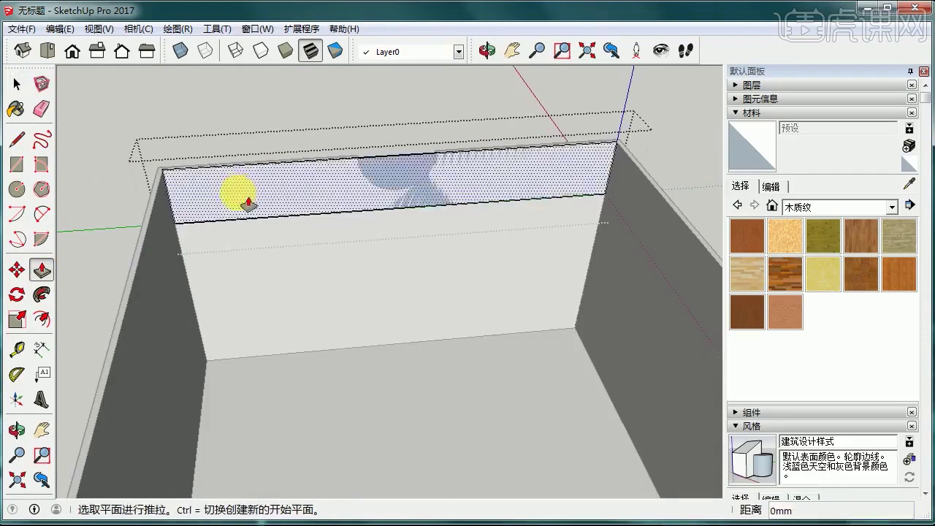
click(245, 203)
text(30)
key(Return)
scroll(243, 205, up, 1)
middle_drag(244, 205, 161, 176)
scroll(140, 158, up, 3)
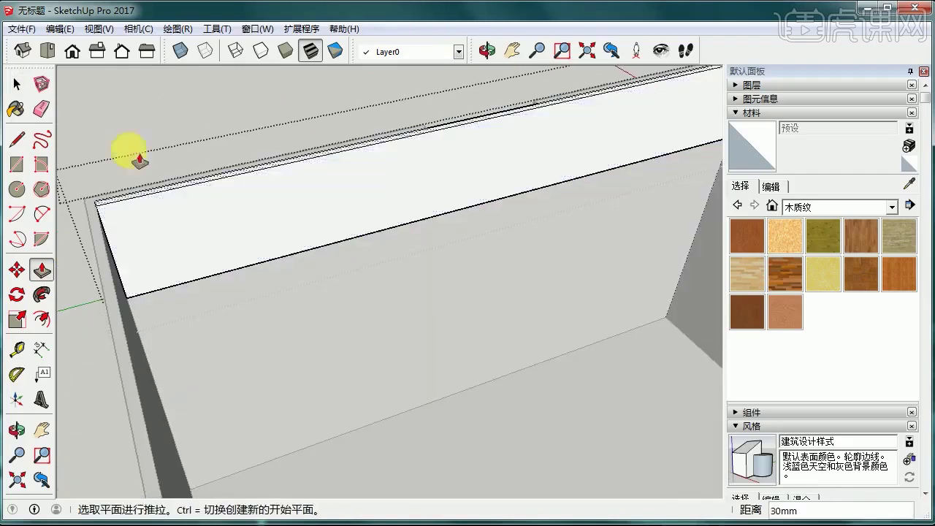
click(17, 84)
click(165, 120)
Rotate the strip 15 degrees about its upper end corner so its lower edge swings into the box
click(195, 267)
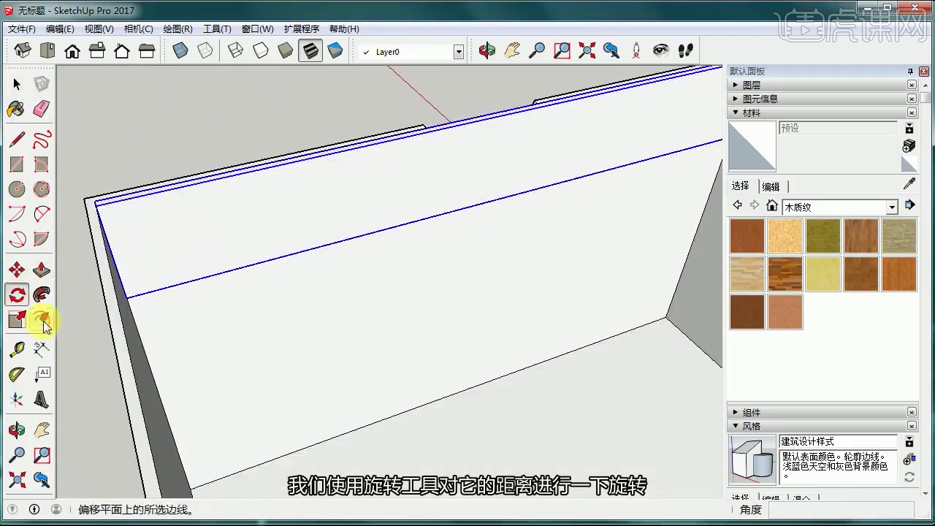
middle_drag(219, 292, 247, 227)
click(203, 201)
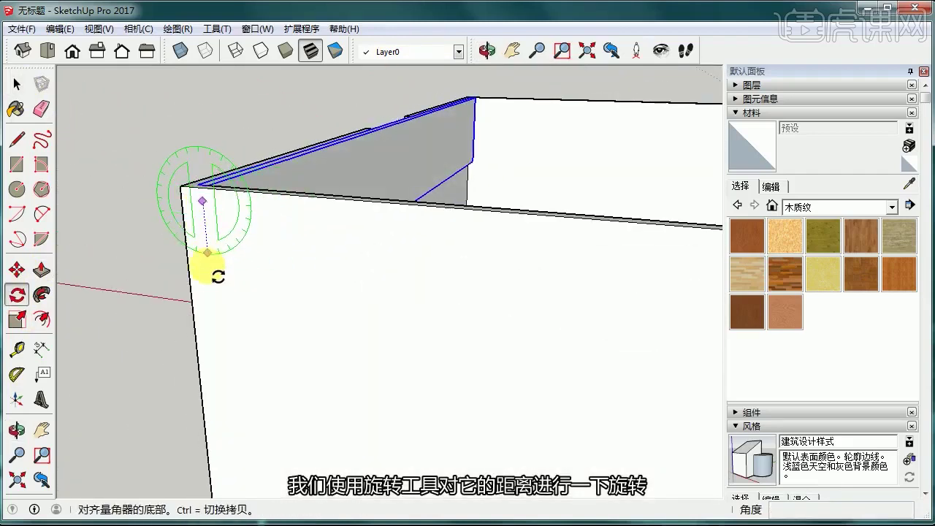
click(228, 271)
click(220, 272)
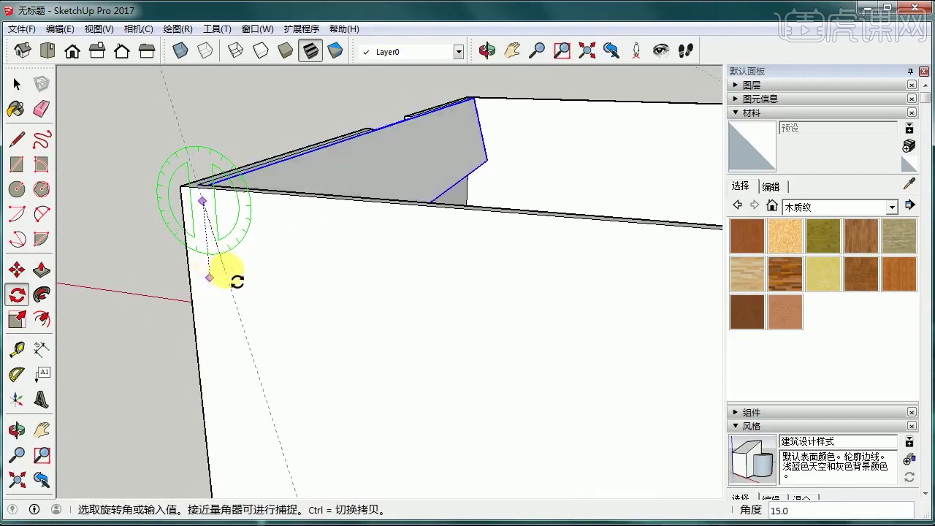
Move the tilted strip so its upper back corner meets the inside corner of the far end wall
click(24, 271)
middle_drag(246, 167, 203, 292)
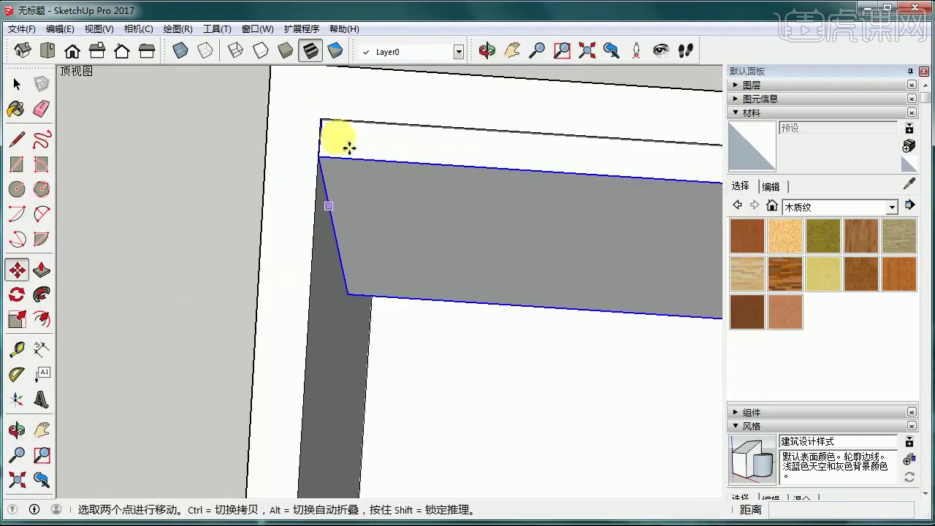
scroll(333, 140, up, 3)
click(312, 100)
click(309, 95)
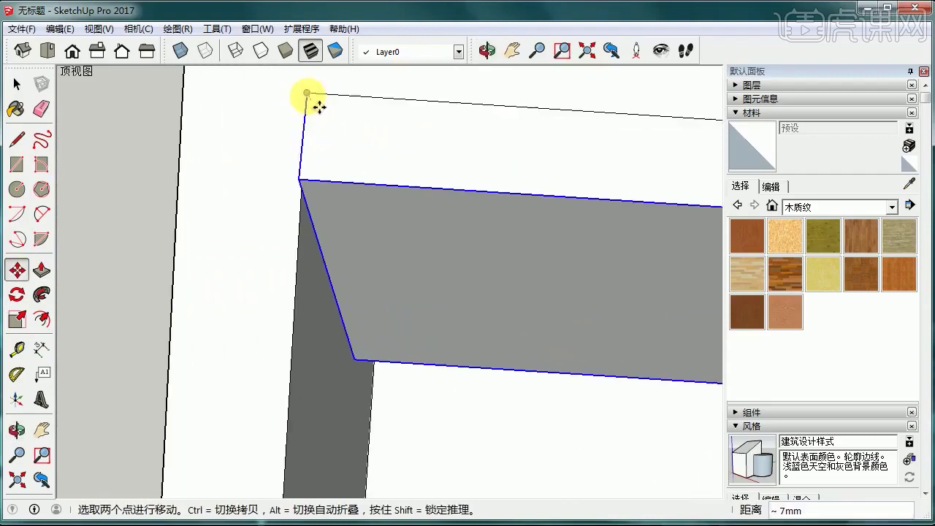
scroll(336, 151, down, 3)
Copy the tilted strip along the length of the box to the inside corner of the origin-side end wall
click(17, 274)
middle_drag(325, 170, 299, 234)
click(265, 234)
key(ctrl)
scroll(335, 196, down, 3)
shift+middle_drag(504, 146, 179, 284)
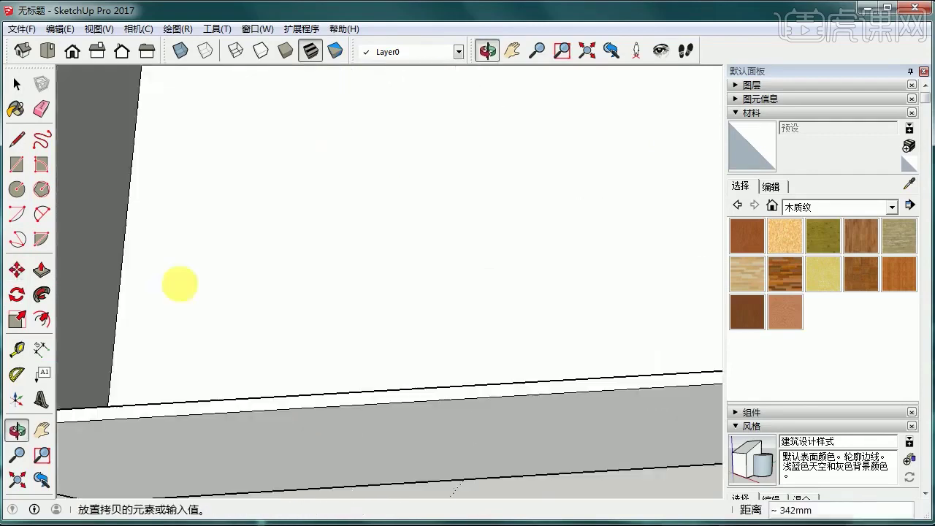
scroll(373, 212, down, 5)
shift+middle_drag(614, 236, 328, 264)
scroll(389, 279, up, 3)
click(443, 299)
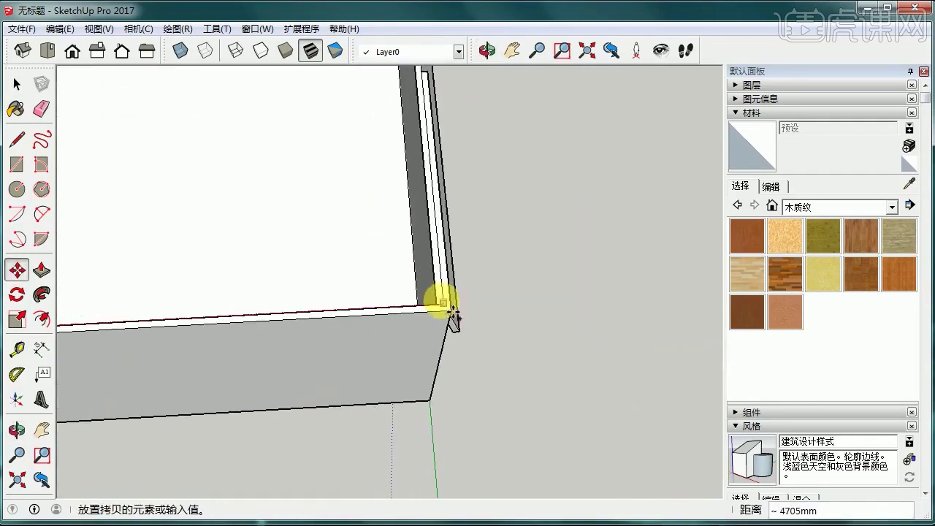
Rotate the copied strip to lean into the box, and move its corner onto the origin-side wall's upper inside corner
click(17, 294)
scroll(442, 313, up, 1)
click(463, 307)
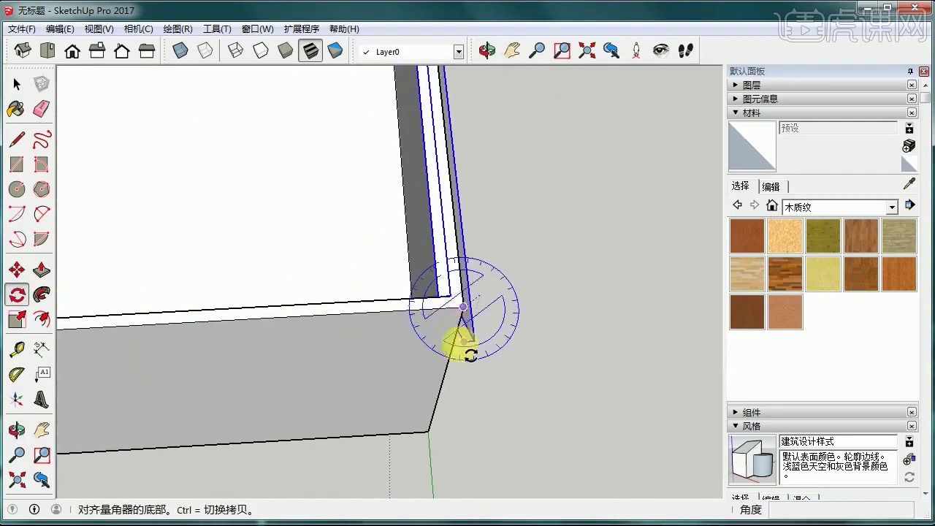
key(Escape)
click(429, 329)
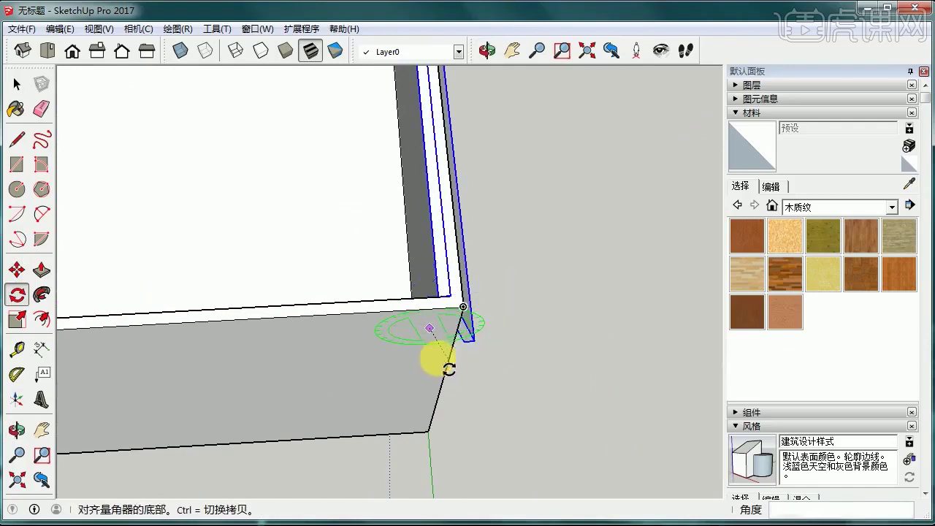
click(428, 366)
click(405, 360)
click(21, 269)
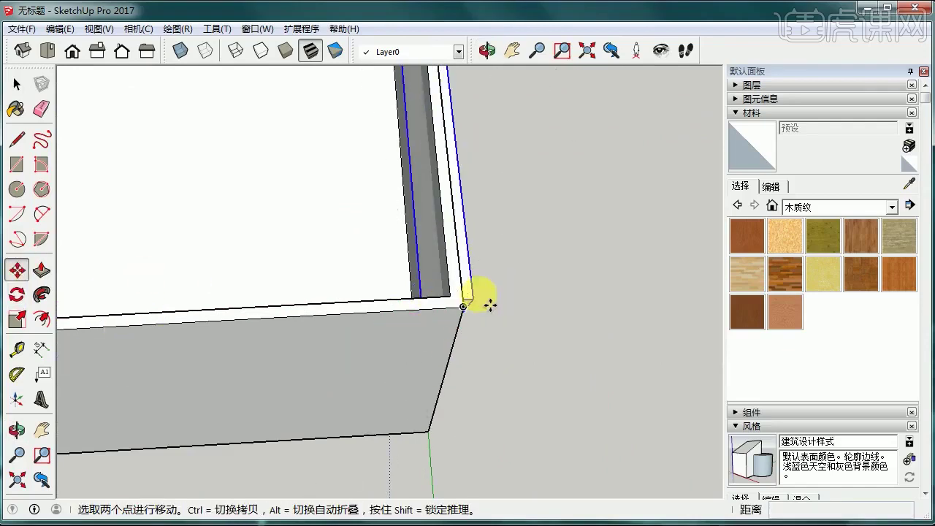
scroll(482, 296, down, 5)
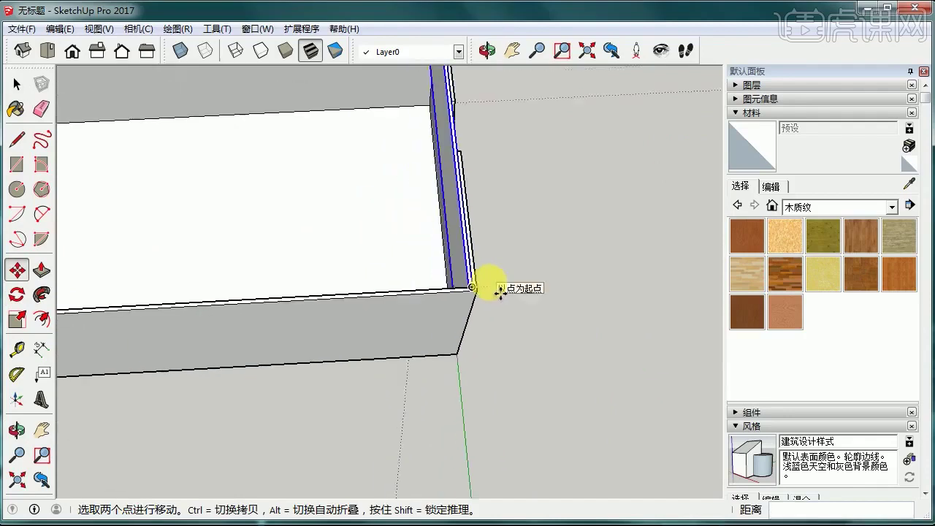
Open the far end strip's group and draw a centre line from its top edge's midpoint to its bottom edge
middle_drag(487, 284, 321, 287)
middle_drag(201, 303, 232, 273)
scroll(231, 271, up, 4)
click(16, 84)
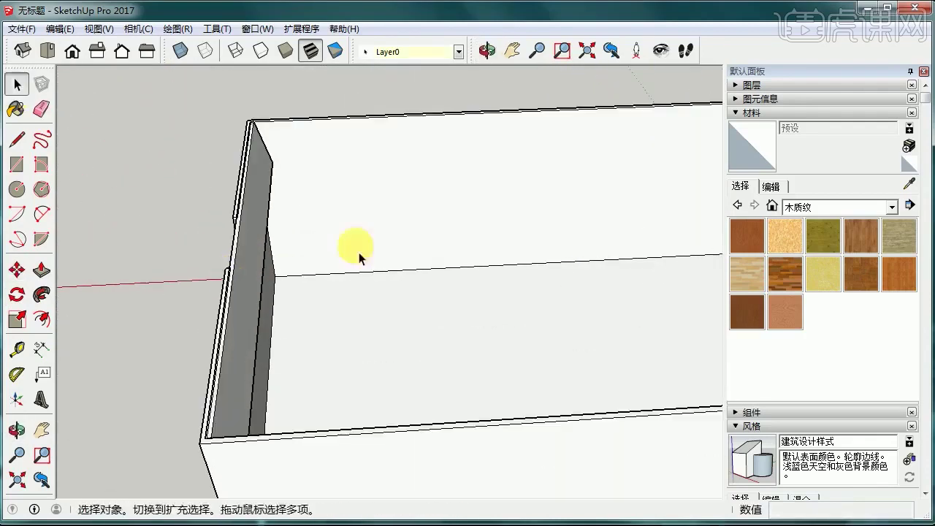
middle_drag(358, 252, 265, 297)
double_click(266, 273)
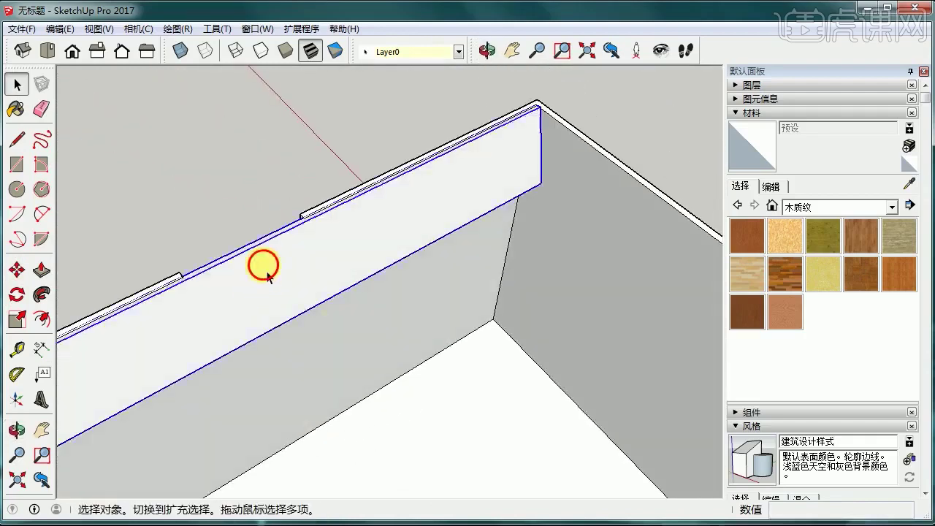
click(266, 273)
click(16, 137)
click(247, 249)
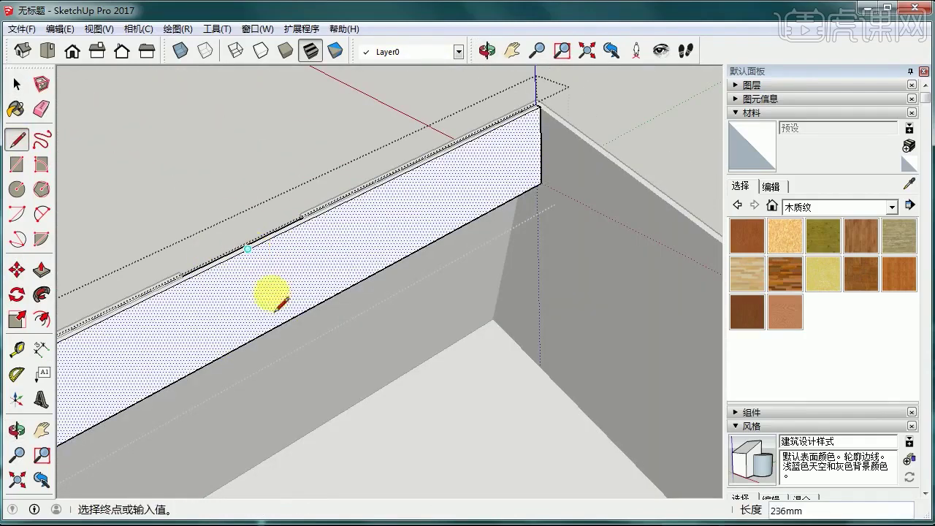
Place guides beside the centre line and below the strip's top edge, and draw a 250 mm high arc between the vertical guides
click(17, 350)
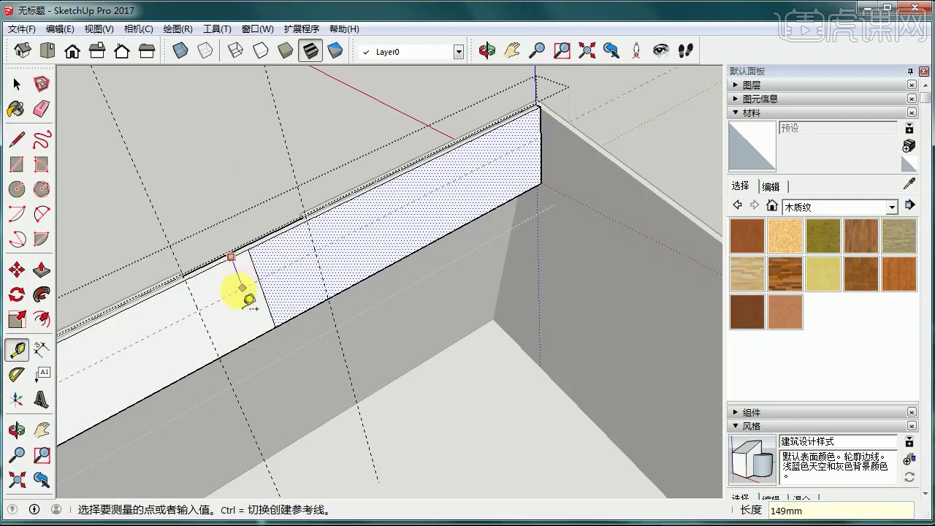
click(41, 213)
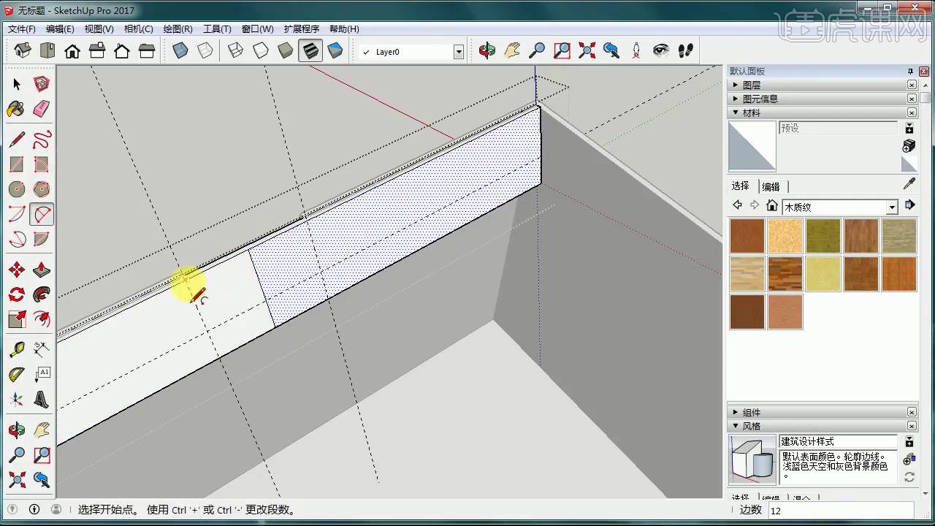
click(184, 278)
click(307, 220)
click(264, 307)
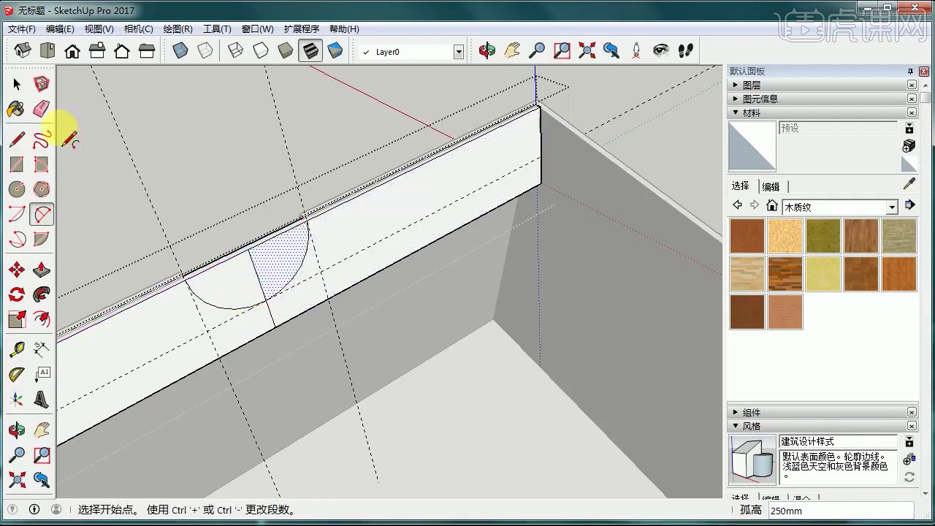
Erase the far strip's guides and centre line, and push the semicircular face 30 mm through the strip
click(42, 109)
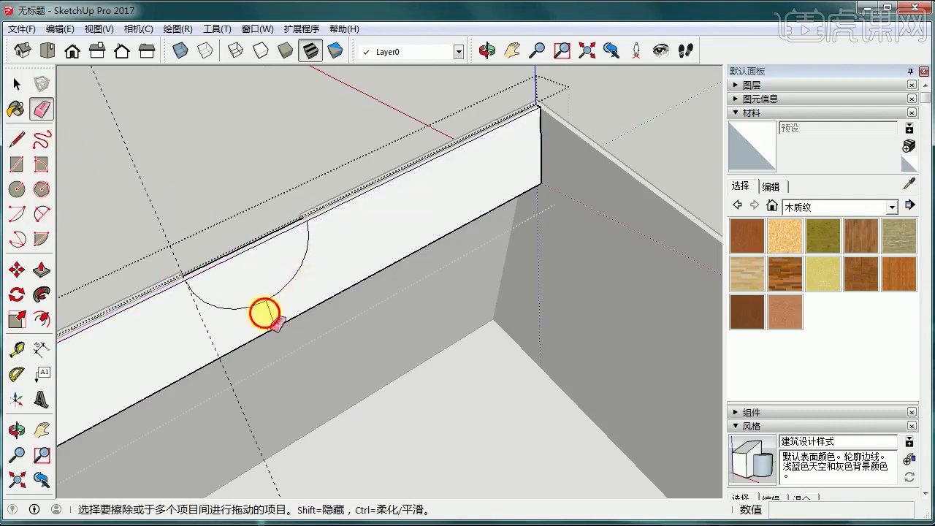
click(42, 270)
click(256, 269)
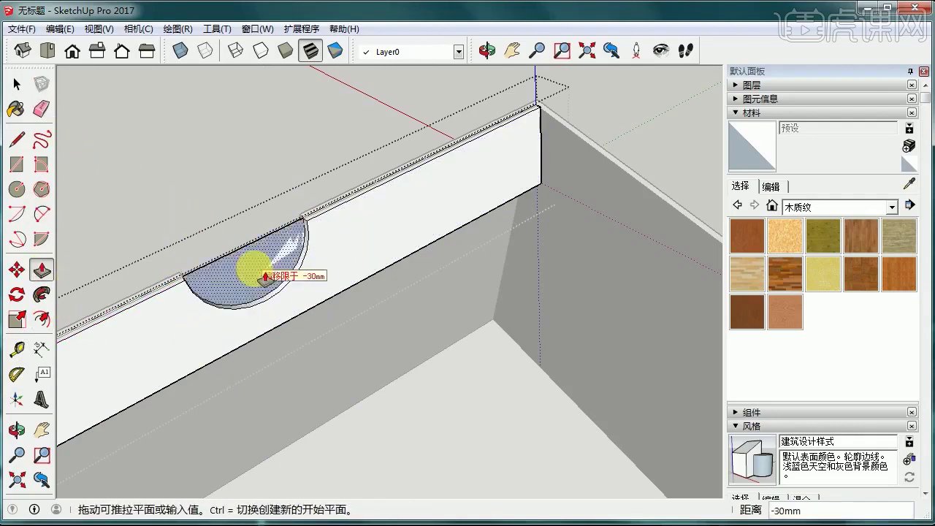
click(259, 285)
scroll(316, 320, down, 3)
click(18, 84)
click(152, 149)
Open the origin-side strip's group and draw a centre line from its top edge down to its bottom edge
scroll(259, 310, down, 4)
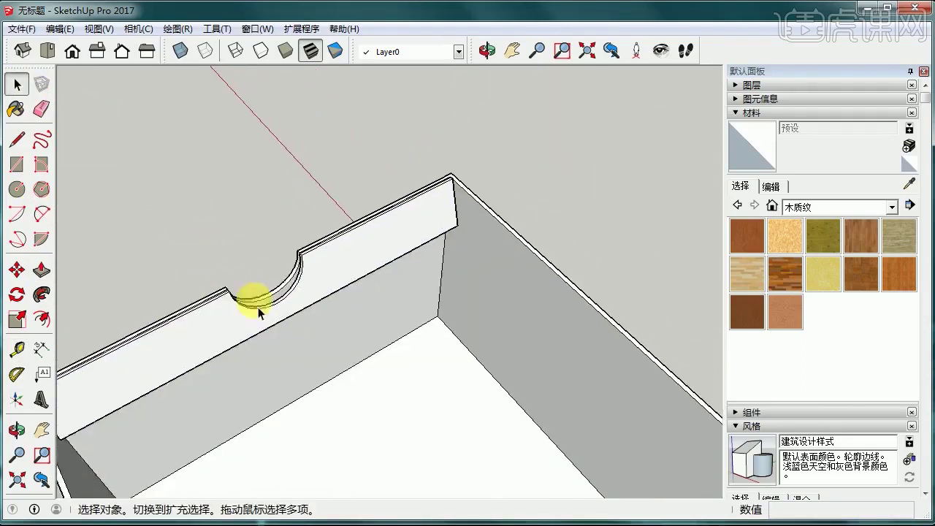
shift+middle_drag(244, 165, 413, 273)
click(405, 268)
double_click(401, 249)
key(l)
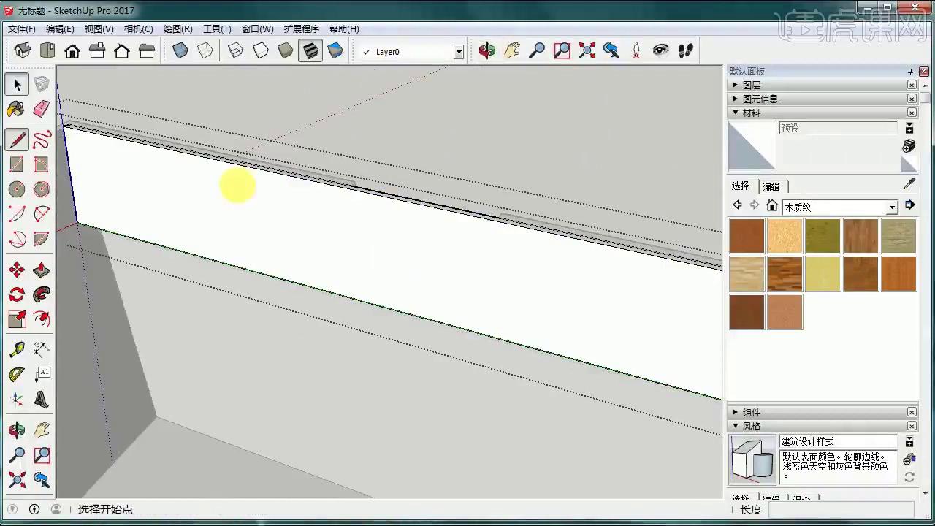
click(418, 203)
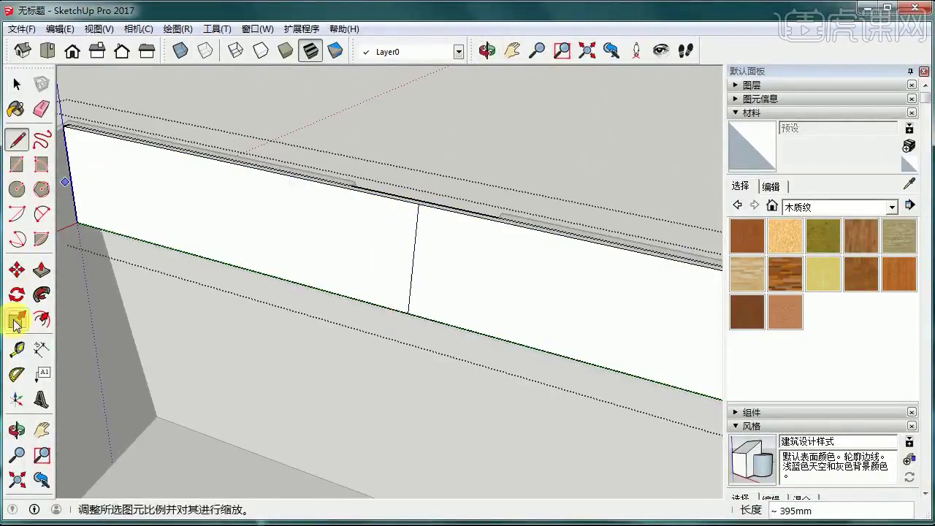
Place guides 250 mm to either side of the origin-side strip's centre line and 250 mm below its top edge
click(16, 349)
click(415, 239)
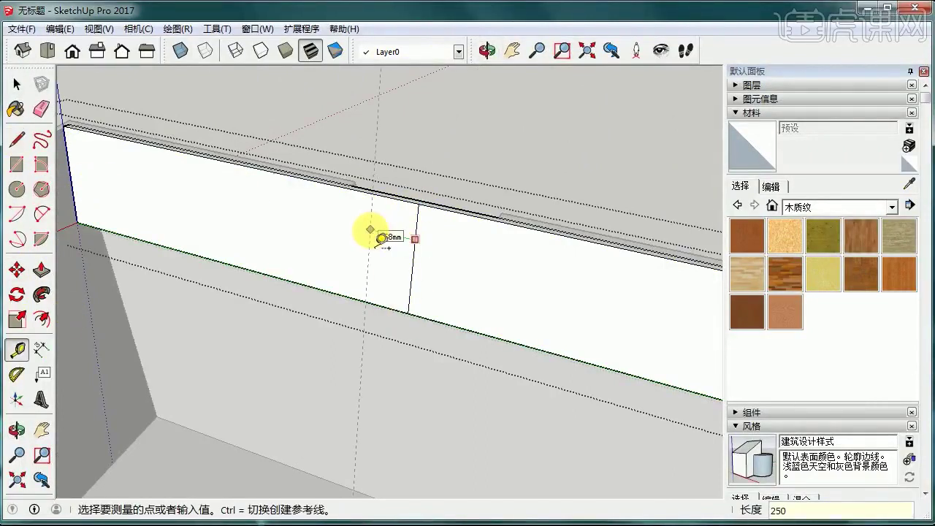
click(416, 233)
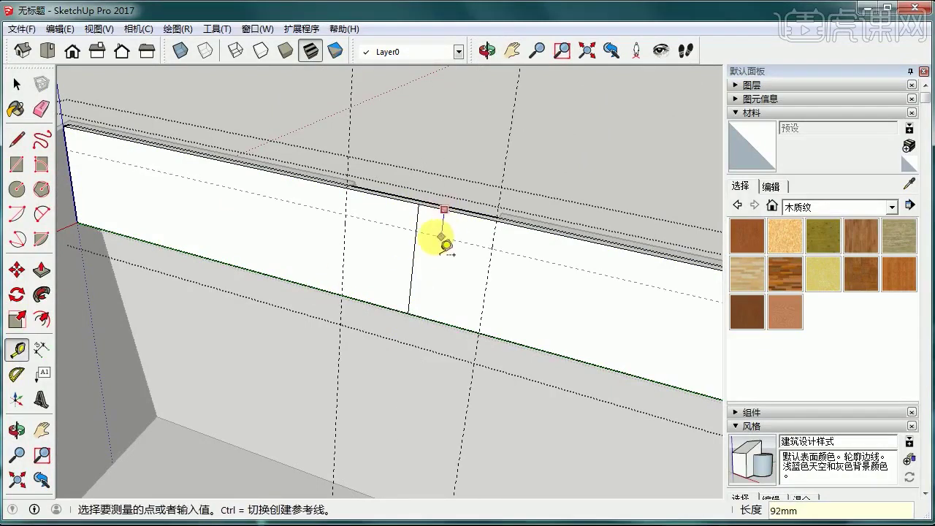
Draw a 250 mm high arc on the origin-side strip, spanning its top edge between the two vertical guides
click(42, 213)
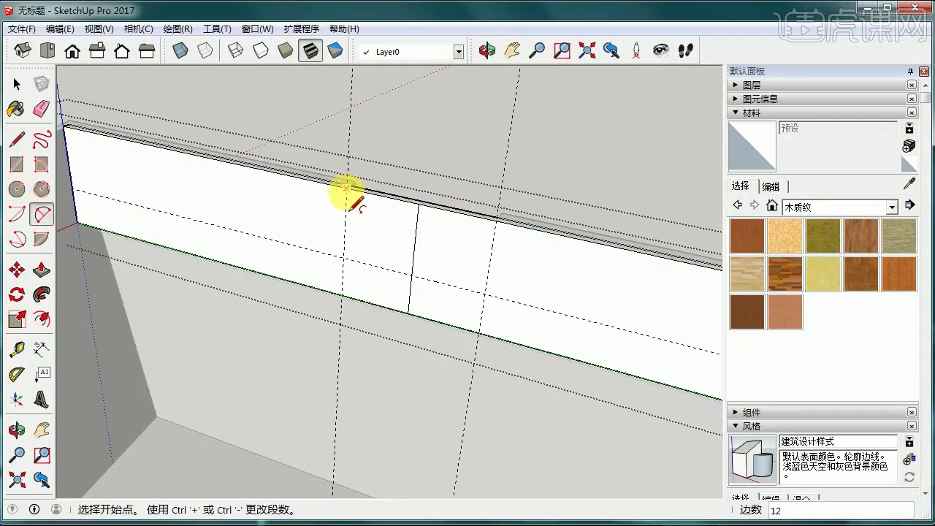
click(346, 188)
click(496, 220)
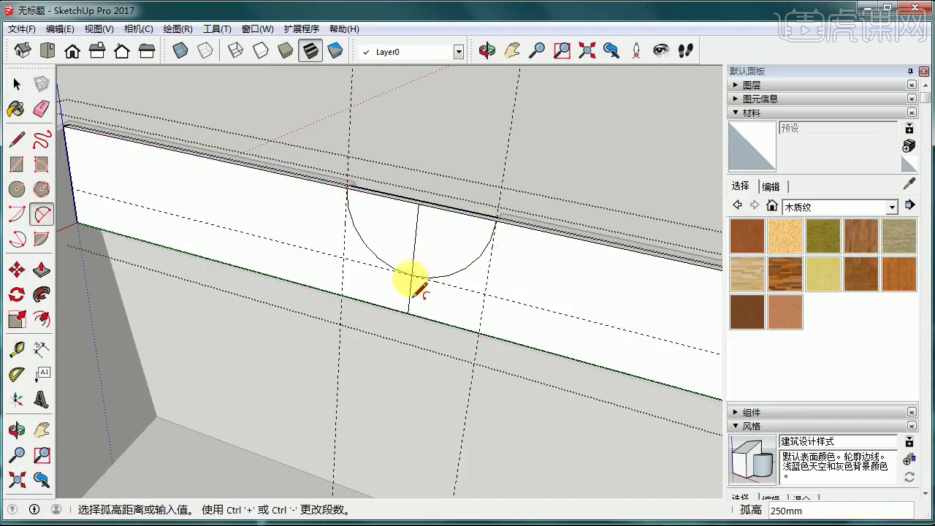
click(413, 276)
Erase the origin-side strip's guides and centre line, and push the semicircular face through the strip to cut its notch
click(41, 108)
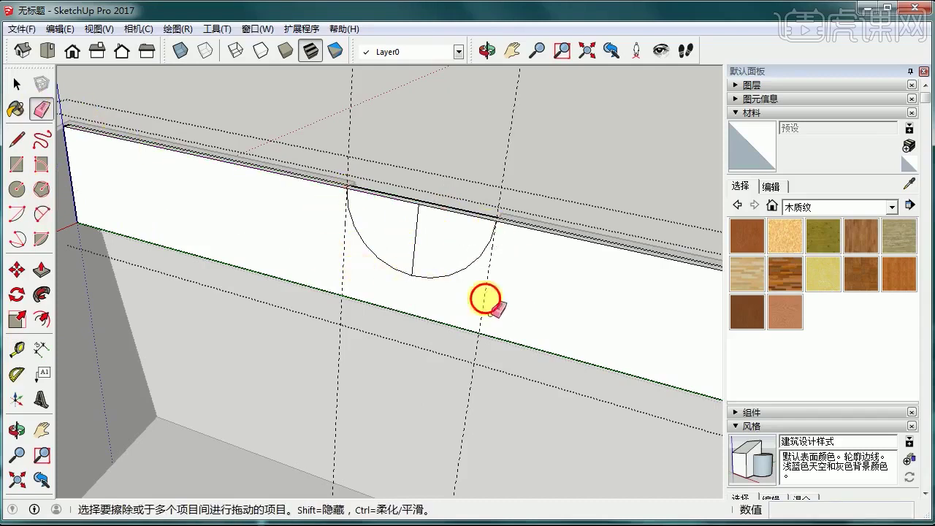
click(42, 269)
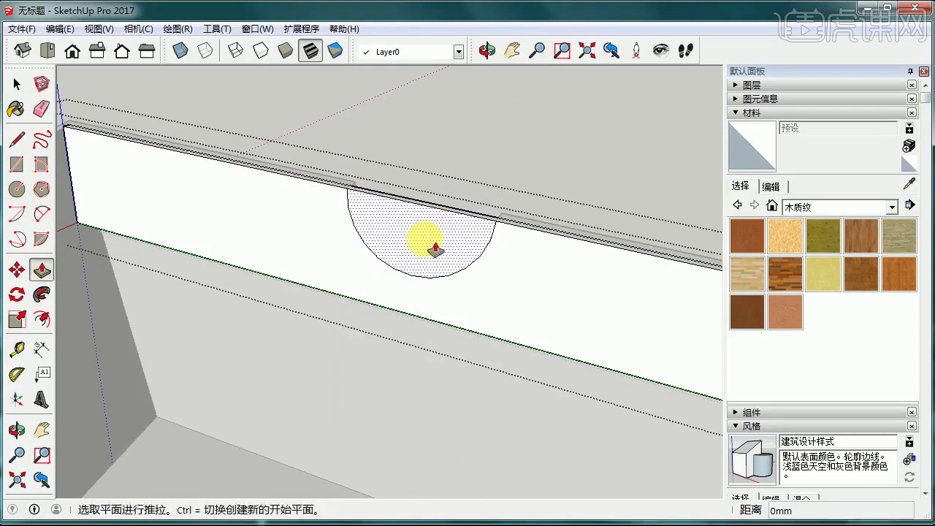
click(432, 246)
click(443, 224)
click(16, 86)
scroll(414, 244, down, 10)
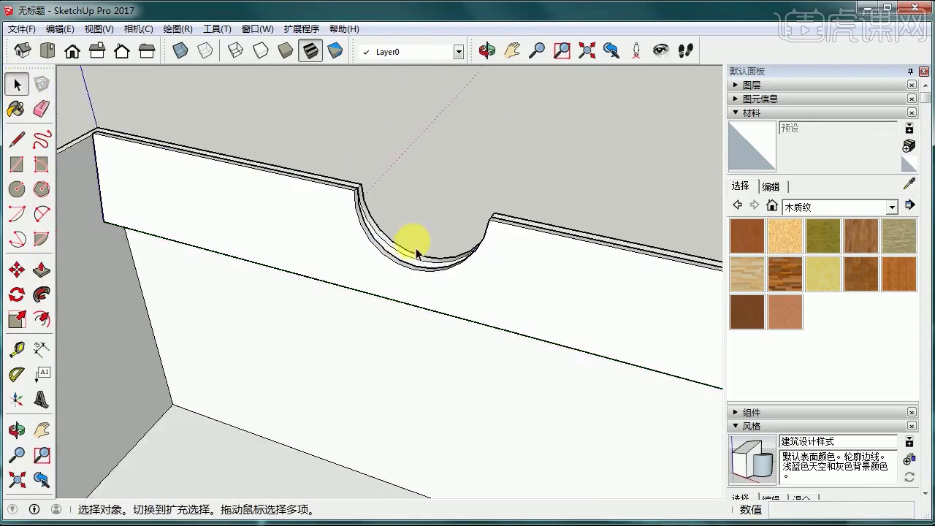
Create a material with the texture image 牛皮纸.jpg and paint the box with it
middle_drag(480, 271, 416, 289)
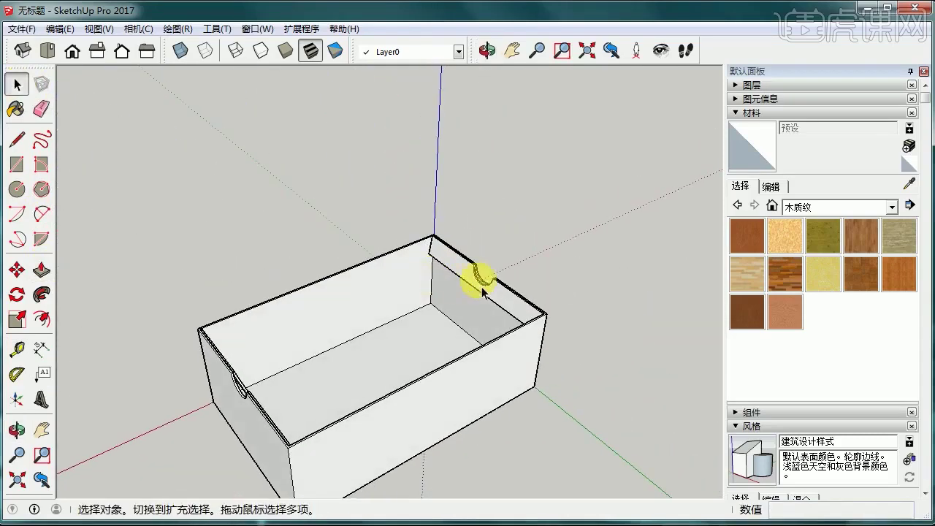
middle_drag(477, 273, 264, 310)
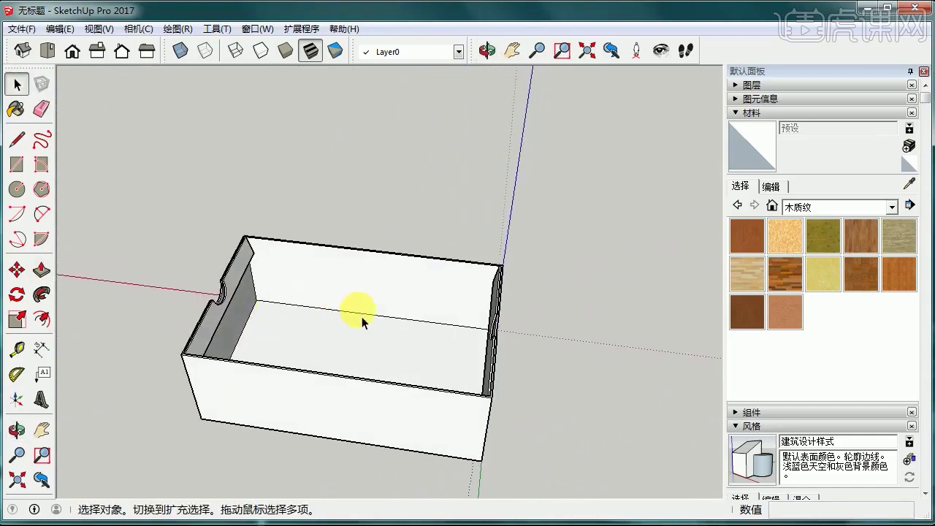
middle_drag(309, 385, 244, 343)
mouse_move(377, 319)
middle_down()
mouse_move(209, 324)
mouse_move(156, 313)
middle_up()
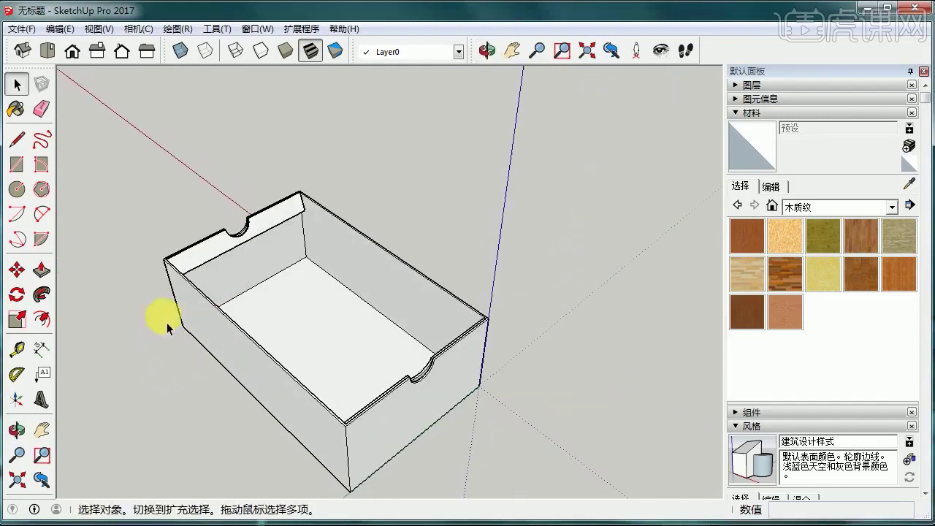
click(16, 109)
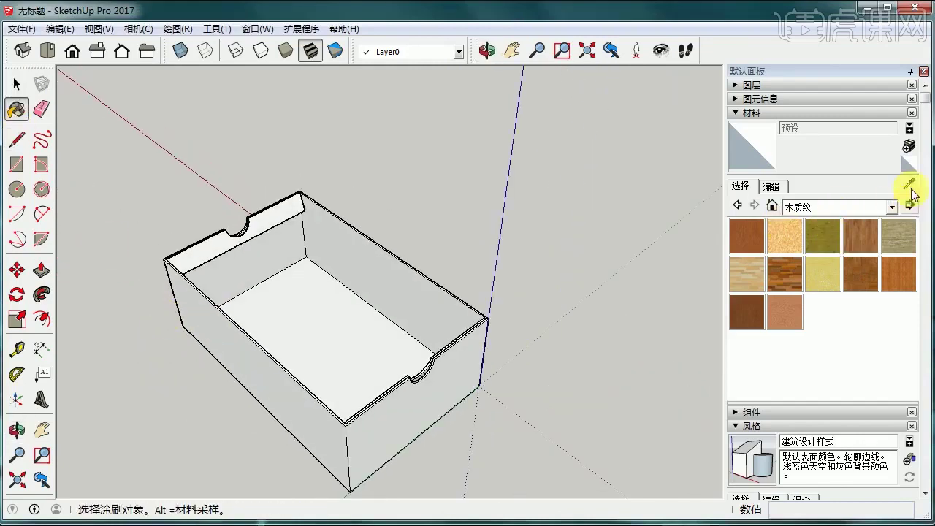
click(909, 145)
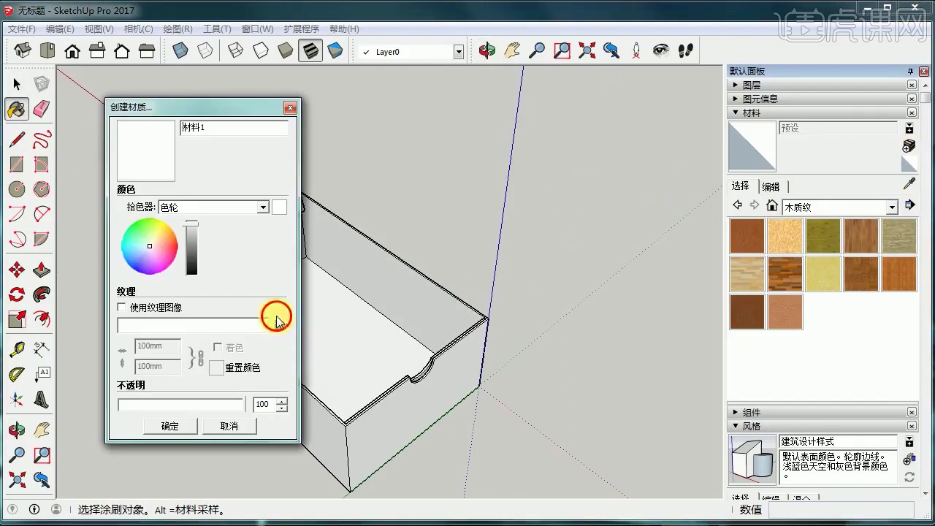
click(280, 326)
double_click(286, 190)
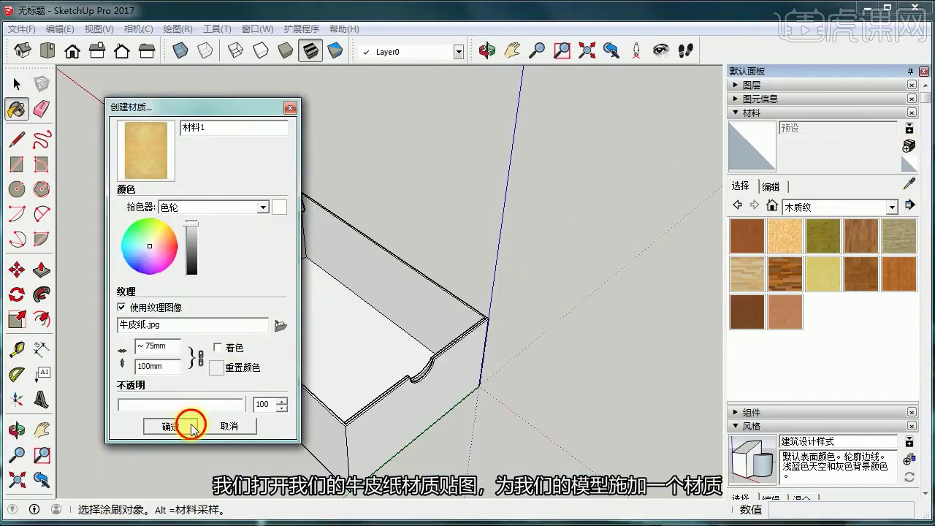
click(192, 428)
click(308, 293)
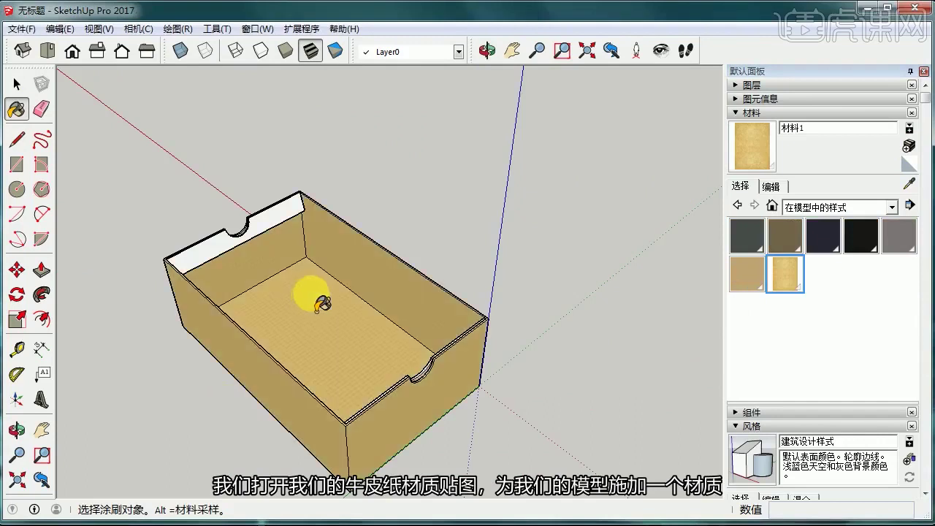
Set the kraft paper material's texture width to 3750 mm, keeping its proportions
click(778, 274)
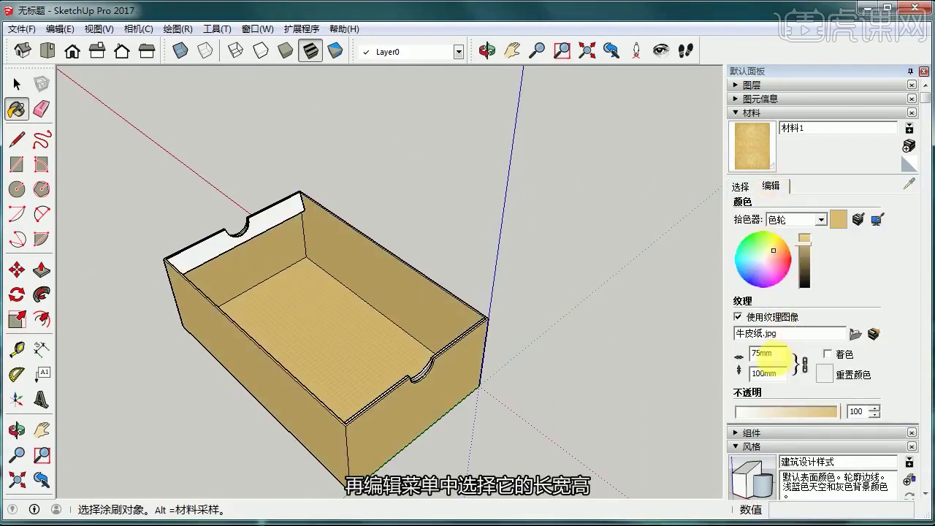
text(20)
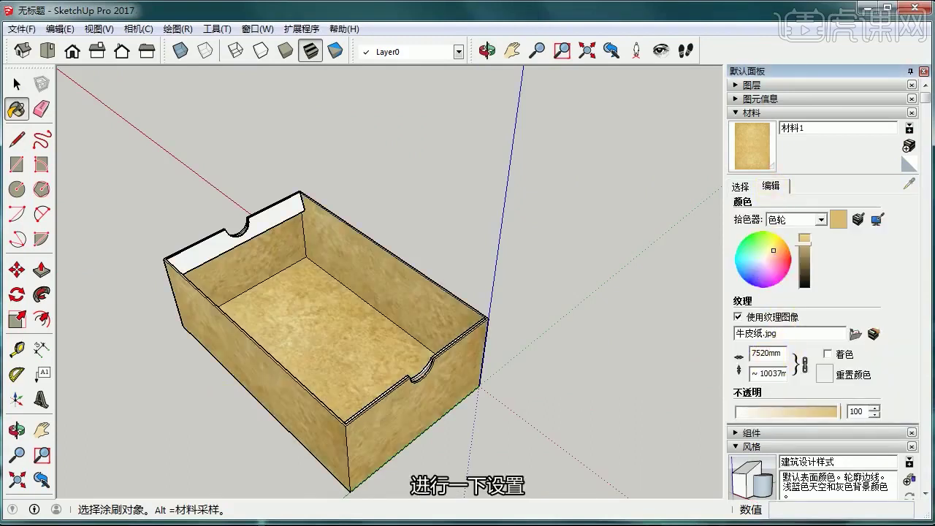
key(BackSpace)
text(0)
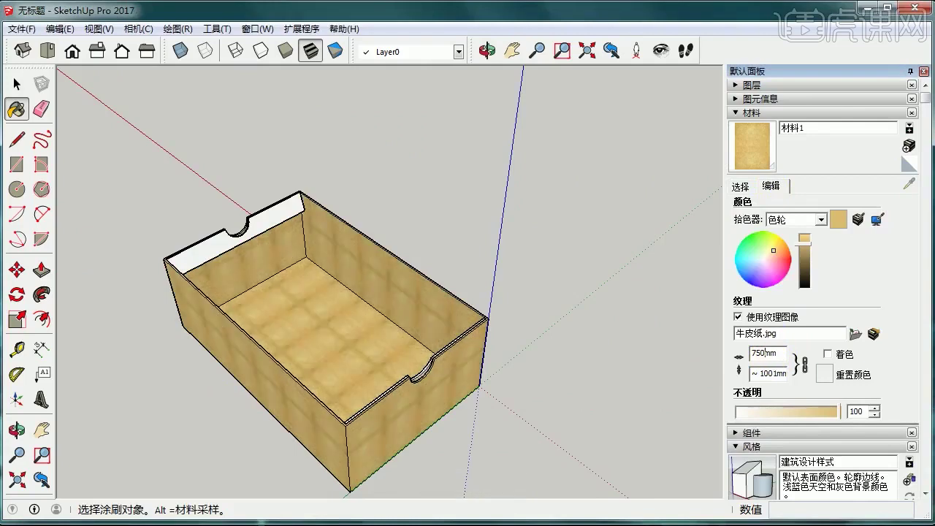
text(1)
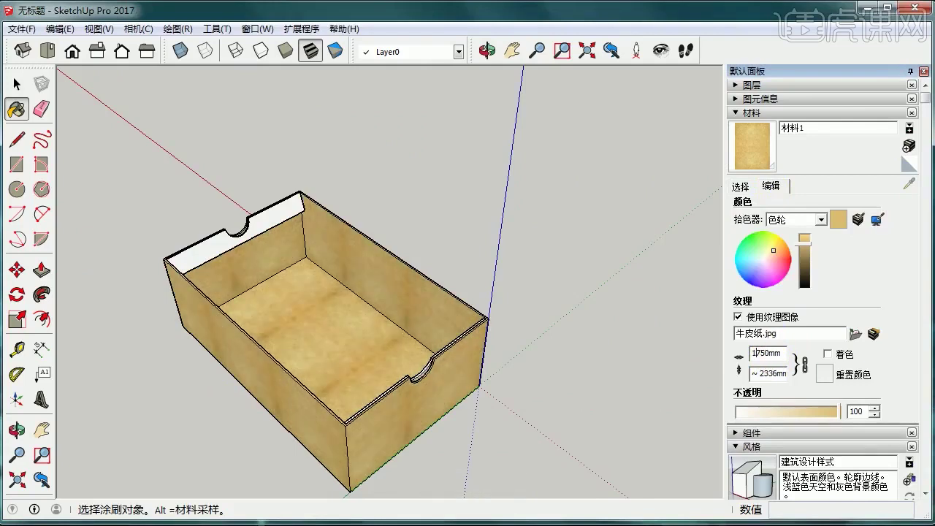
key(BackSpace)
text(3)
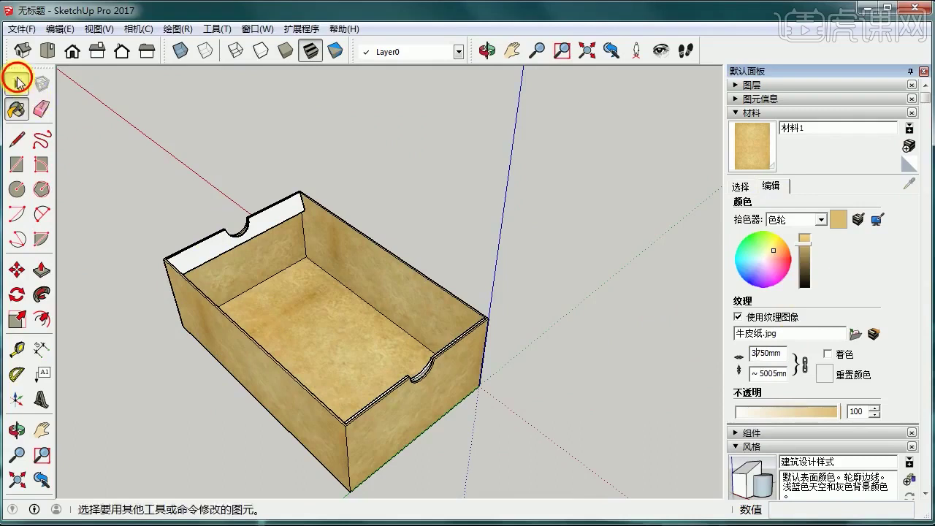
Paint the notched strips inside the end walls with the kraft paper material
click(211, 245)
scroll(409, 361, up, 1)
middle_drag(409, 362, 515, 353)
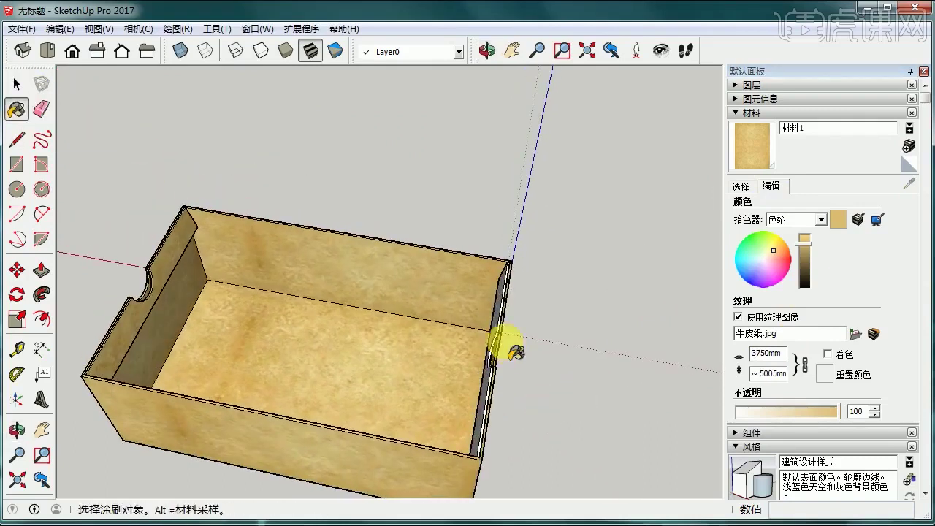
click(16, 84)
middle_drag(352, 157, 146, 234)
Draw a rectangle of about 4786 × 2958 mm over the box's open top, between diagonally opposite outer corners
click(16, 170)
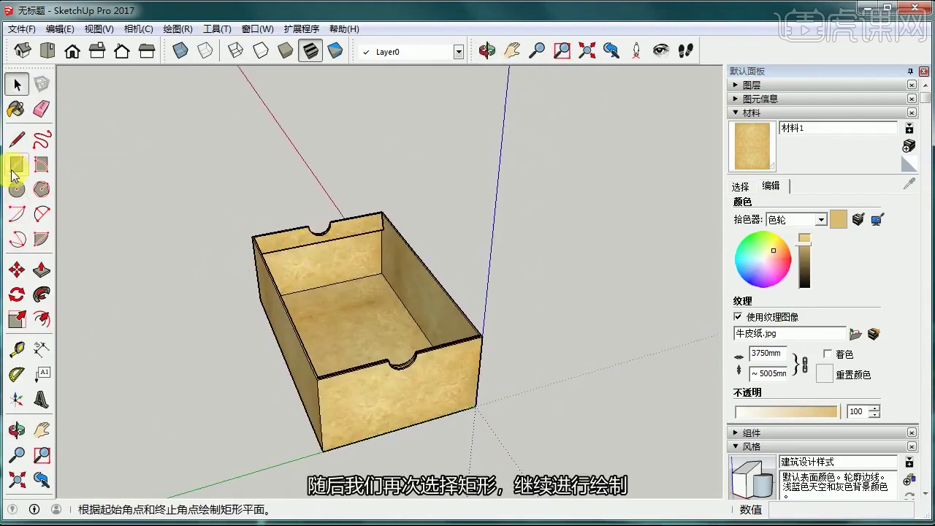
click(16, 170)
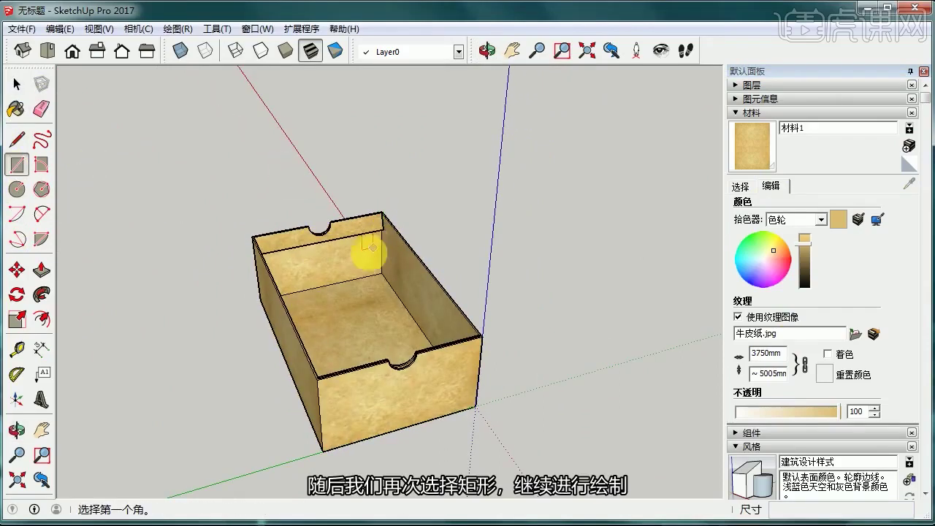
middle_drag(373, 249, 340, 328)
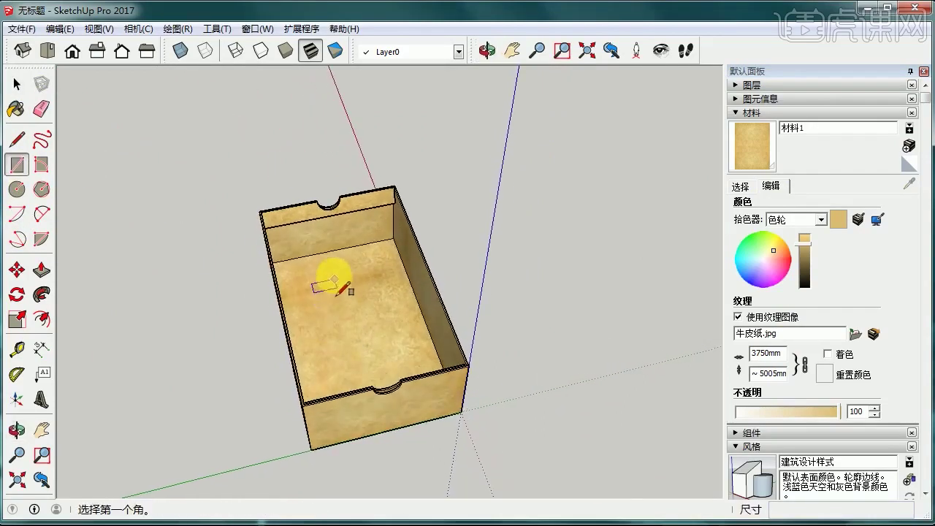
scroll(277, 209, up, 5)
click(228, 212)
scroll(233, 213, down, 5)
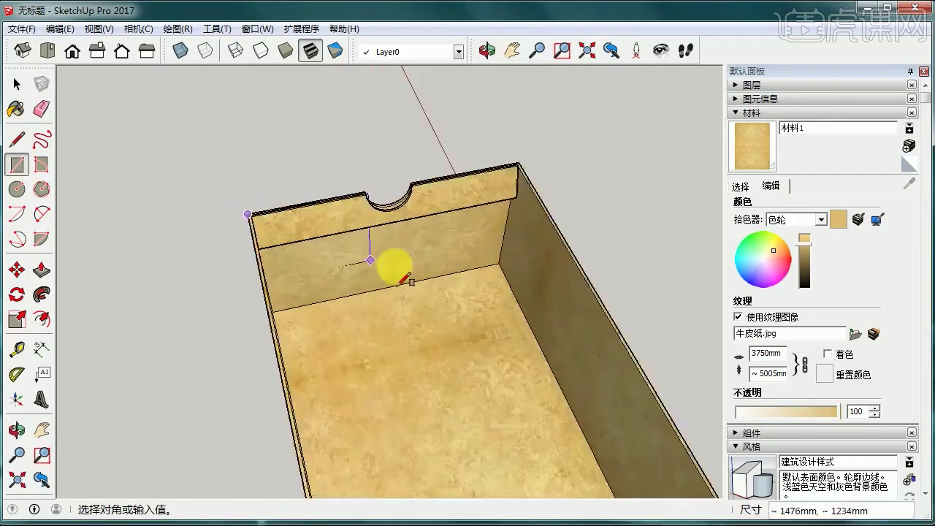
middle_drag(392, 268, 495, 350)
click(496, 351)
Make the rectangle covering the box a group and move it clear of the box, beside the long wall
click(17, 84)
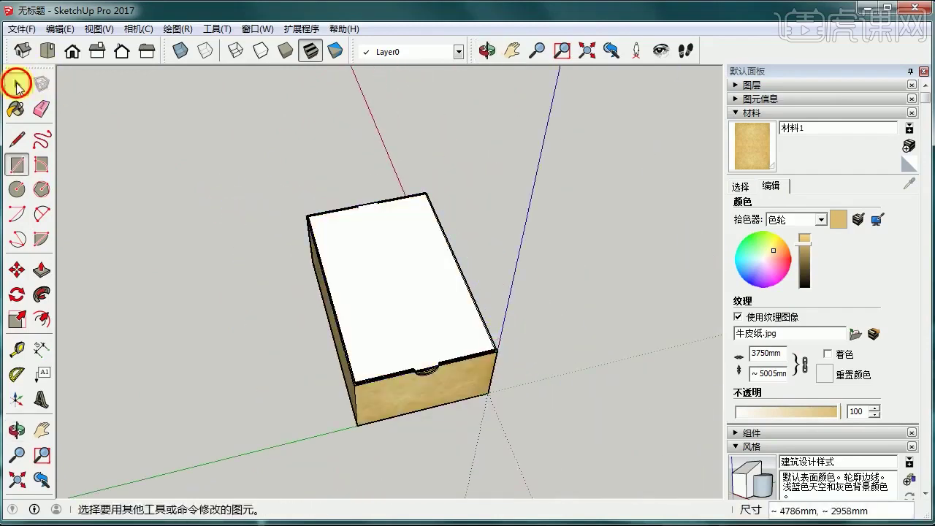
click(438, 271)
right_click(428, 268)
click(474, 391)
click(16, 271)
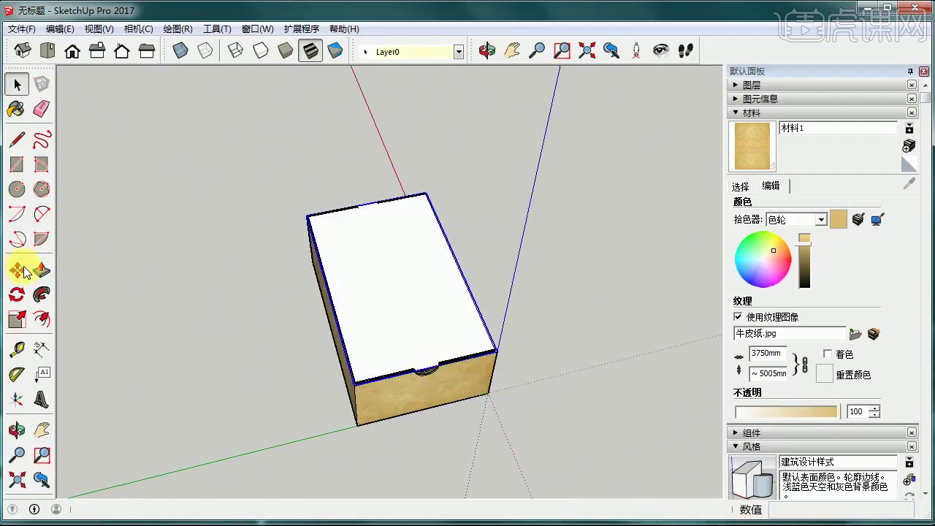
click(351, 338)
click(443, 302)
click(17, 84)
Paint the grouped rectangle beside the box with the kraft paper material
click(16, 109)
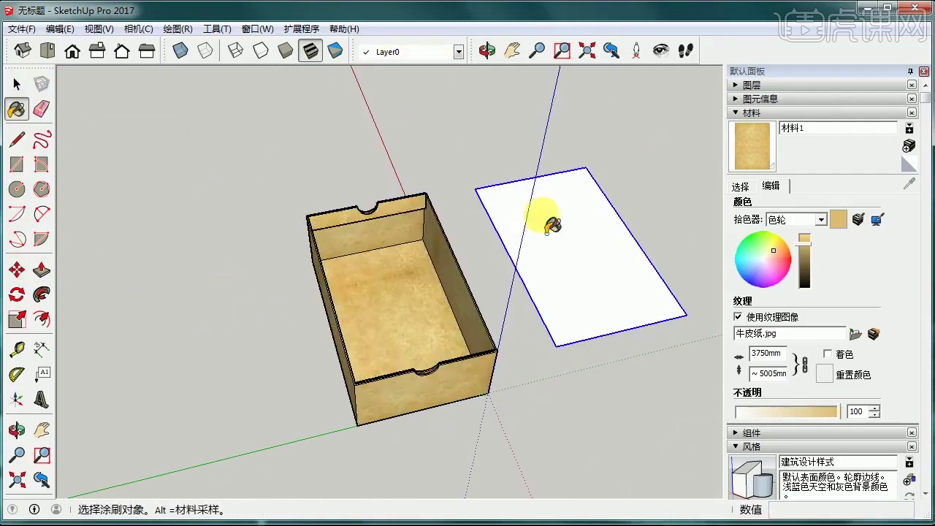
click(550, 220)
click(16, 84)
mouse_move(533, 241)
middle_down()
mouse_move(615, 296)
mouse_move(486, 285)
middle_up()
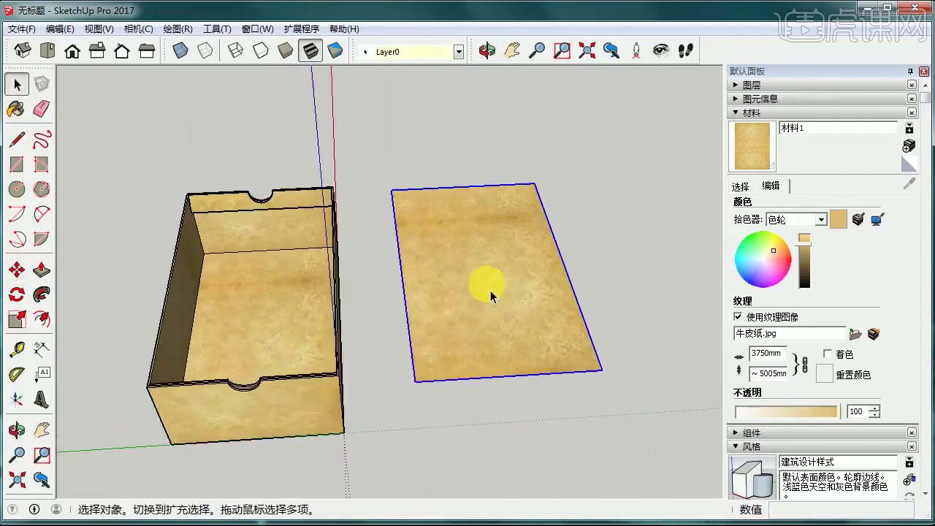
Open the rectangle's group and offset its outline 30 mm inward
scroll(488, 283, up, 2)
double_click(473, 304)
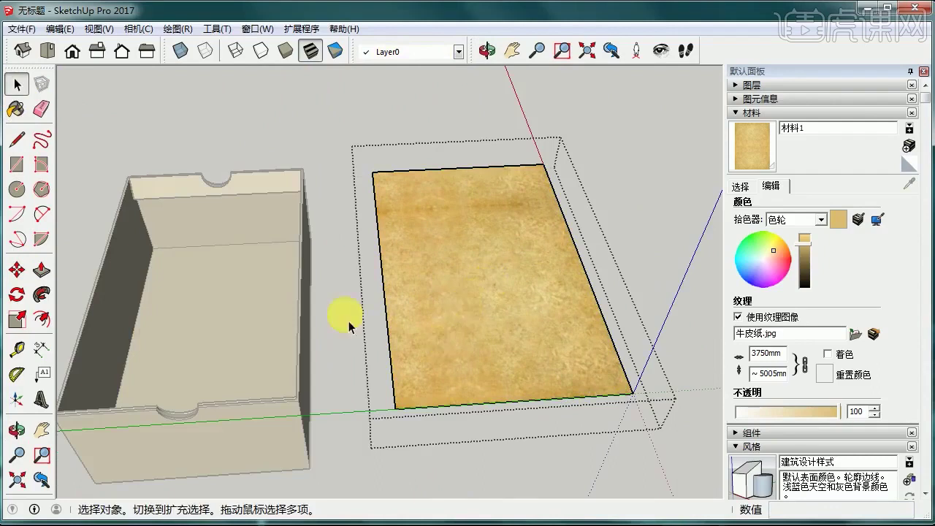
click(41, 320)
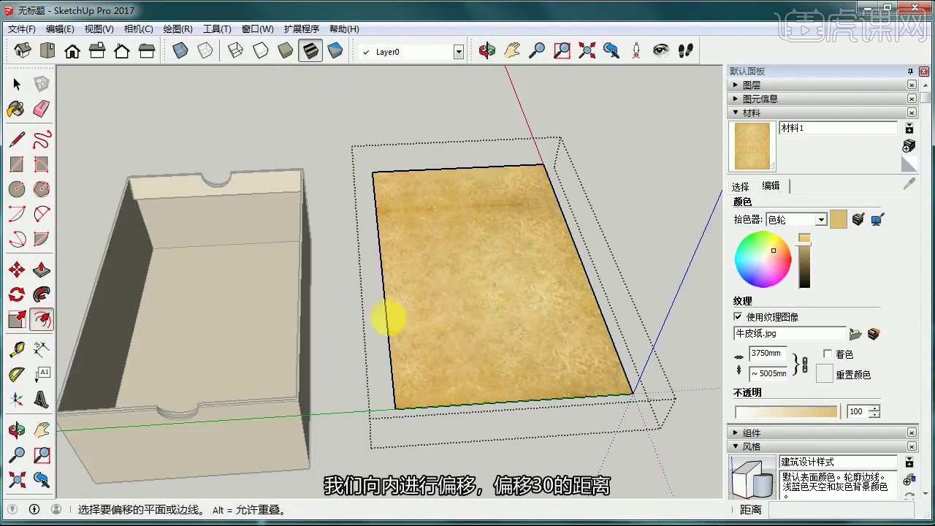
click(399, 325)
text(30)
key(Return)
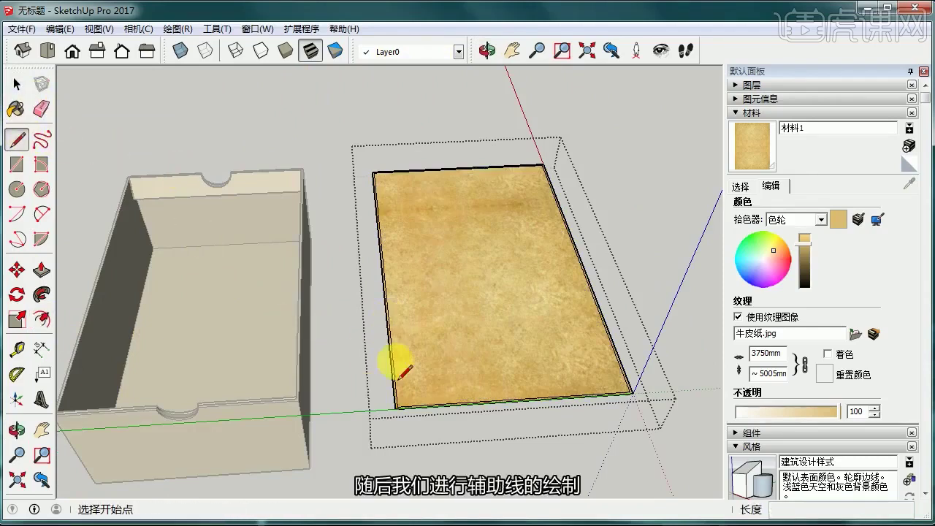
Draw 30 mm lines across the border strip from the inner offset corners to the outer edge, separating the strip's sides
scroll(416, 431, up, 5)
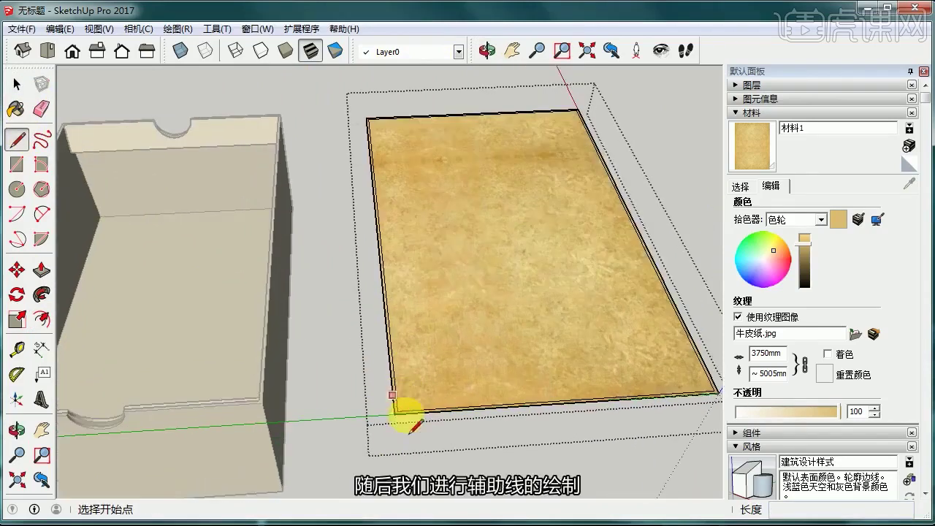
click(360, 394)
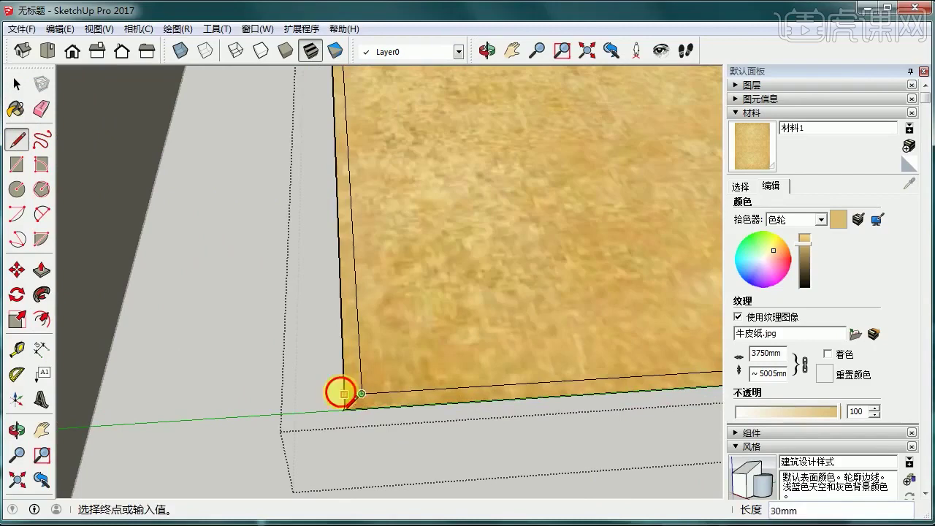
click(343, 394)
shift+middle_drag(532, 374, 225, 361)
mouse_move(378, 341)
shift+middle_down()
mouse_move(312, 300)
mouse_move(219, 312)
shift+middle_up()
shift+middle_drag(457, 276, 319, 289)
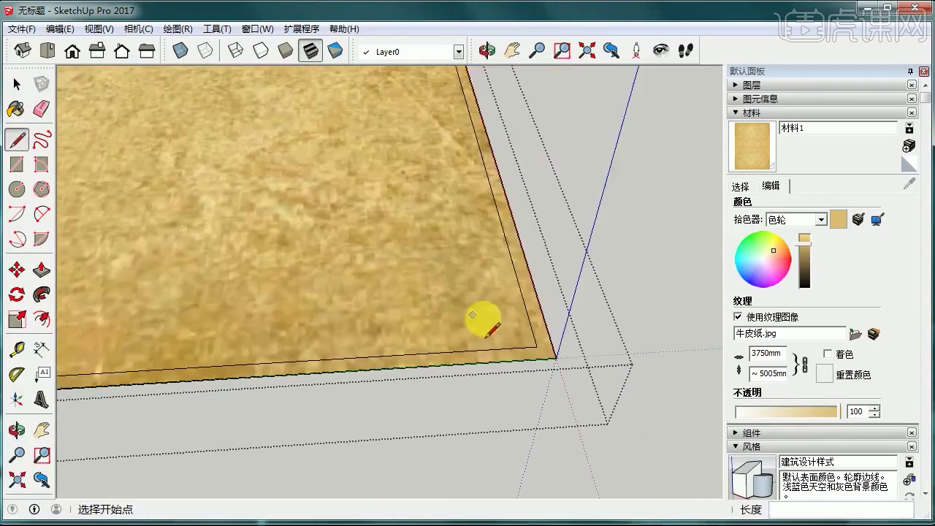
scroll(541, 317, down, 5)
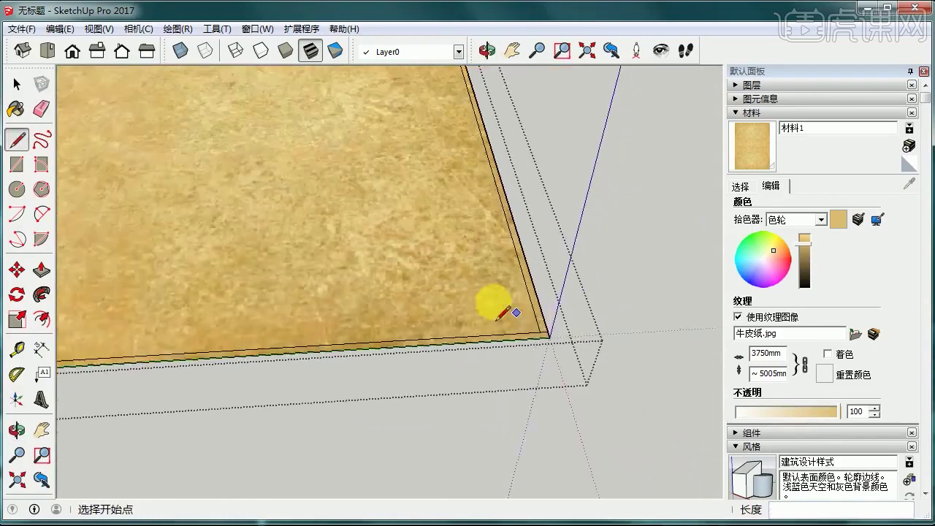
shift+middle_drag(482, 281, 494, 380)
scroll(439, 309, up, 4)
middle_drag(439, 311, 457, 317)
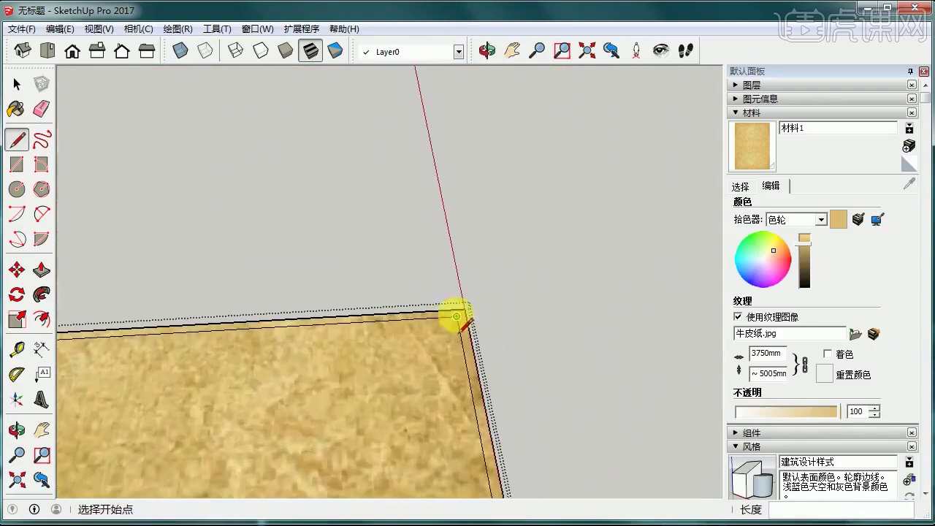
shift+middle_drag(307, 314, 585, 342)
shift+middle_drag(267, 351, 419, 327)
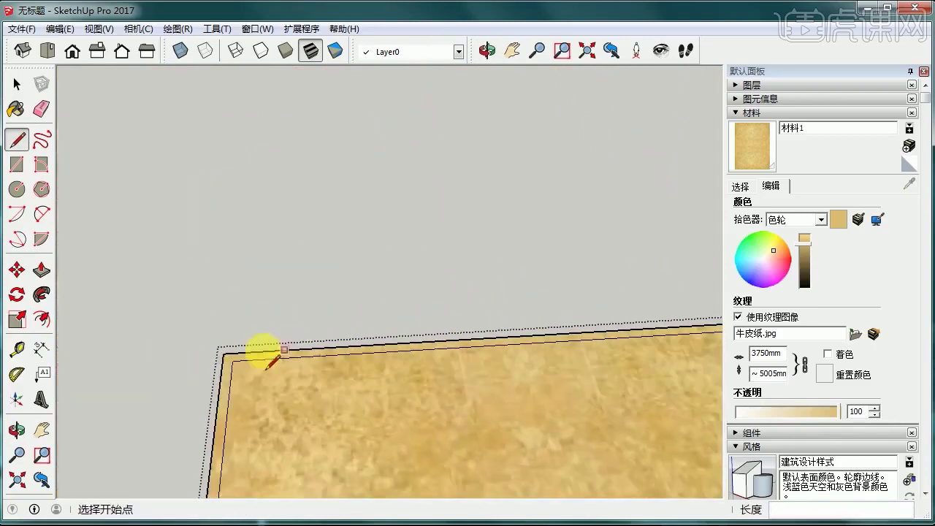
scroll(331, 355, down, 3)
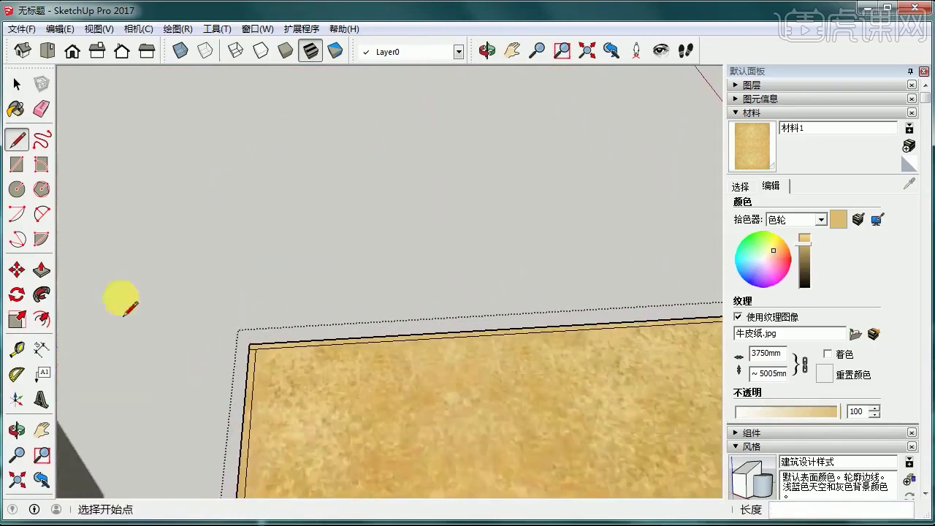
Push/Pull the border strip at the short end downward to form the lid's end wall
click(42, 271)
scroll(349, 312, down, 6)
shift+middle_drag(380, 215, 407, 317)
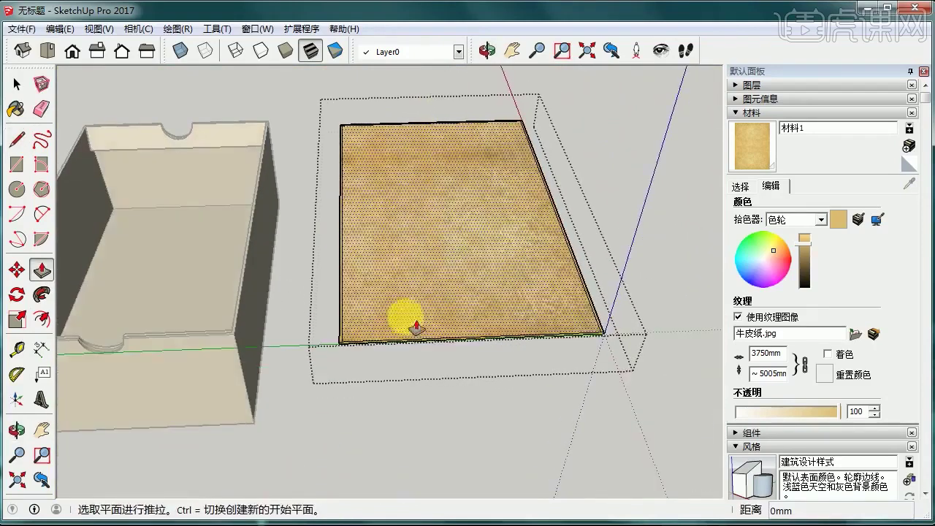
scroll(376, 359, up, 3)
drag(327, 365, 338, 410)
middle_drag(372, 247, 314, 324)
scroll(209, 344, up, 8)
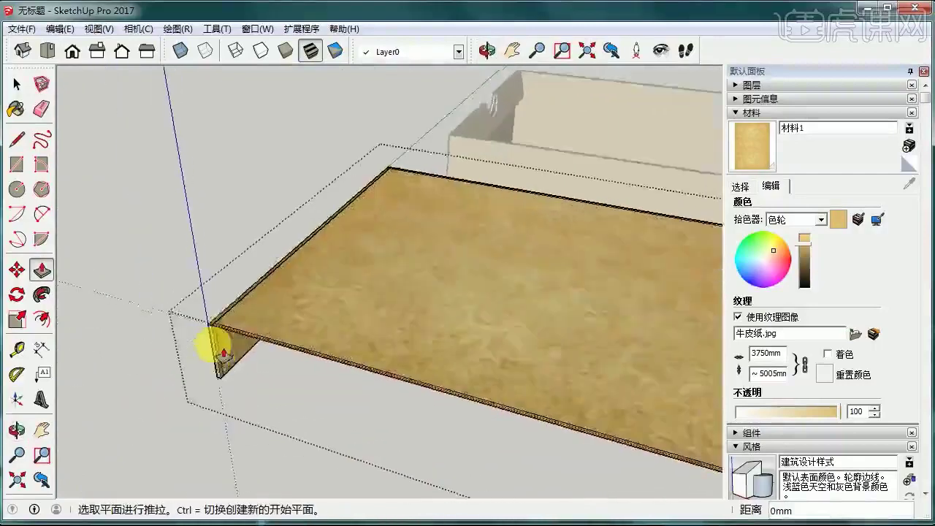
Push/Pull the long-side border strip downward to the depth of the end wall, keeping the original face in place
click(221, 321)
scroll(340, 344, down, 4)
middle_drag(293, 380, 217, 434)
key(Escape)
scroll(165, 386, up, 6)
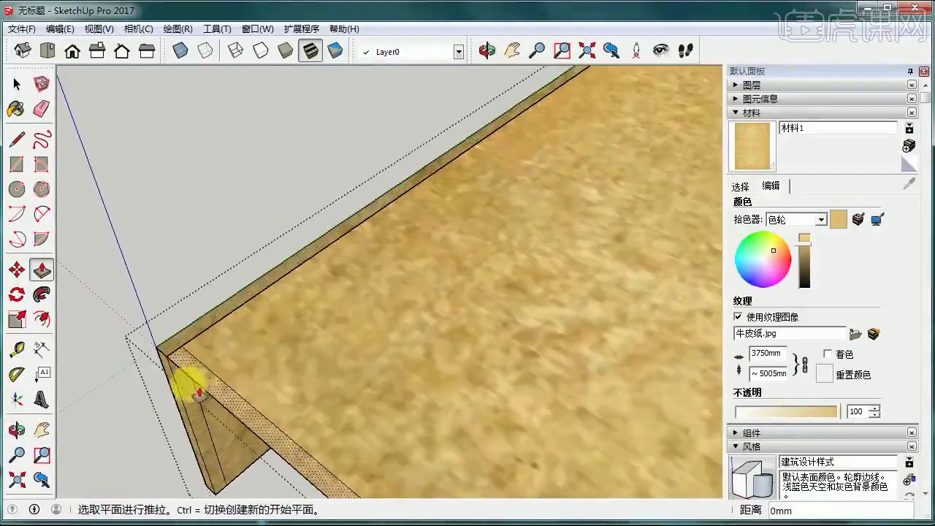
click(193, 388)
key(Escape)
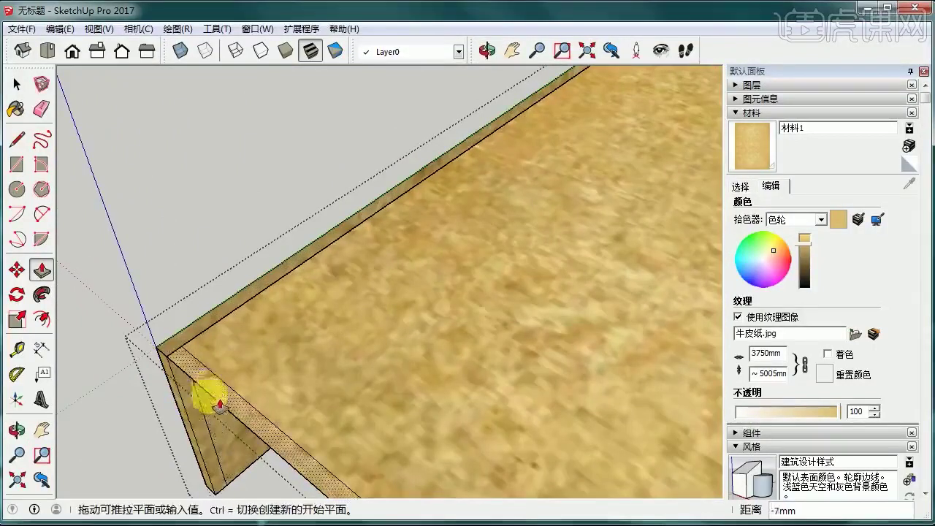
key(ctrl)
middle_drag(208, 421, 250, 332)
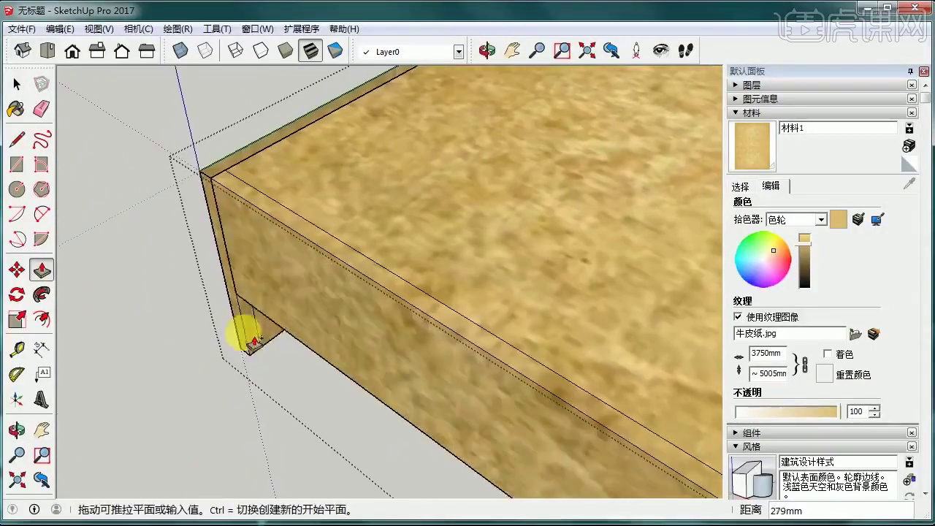
key(Escape)
Erase the leftover edges at the corners of the lid's walls
click(41, 108)
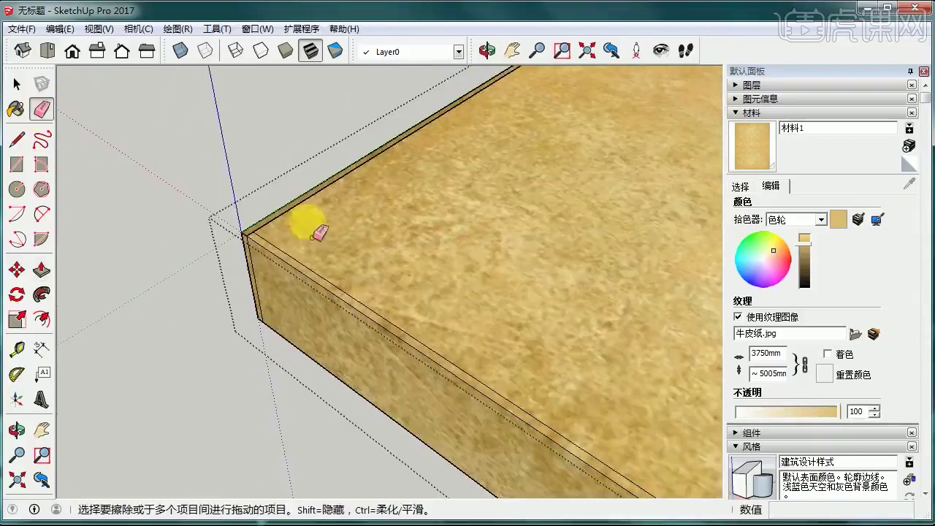
scroll(380, 244, down, 5)
middle_drag(444, 255, 183, 146)
Close the lid group and move the lid by its top corner onto the matching top corner of the box
click(18, 86)
click(24, 83)
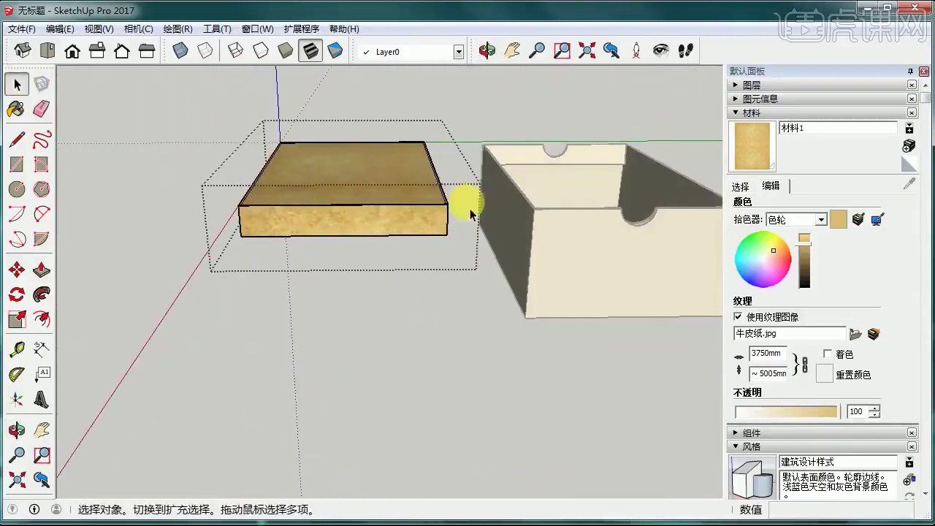
middle_drag(471, 211, 330, 228)
click(371, 314)
click(343, 191)
click(17, 270)
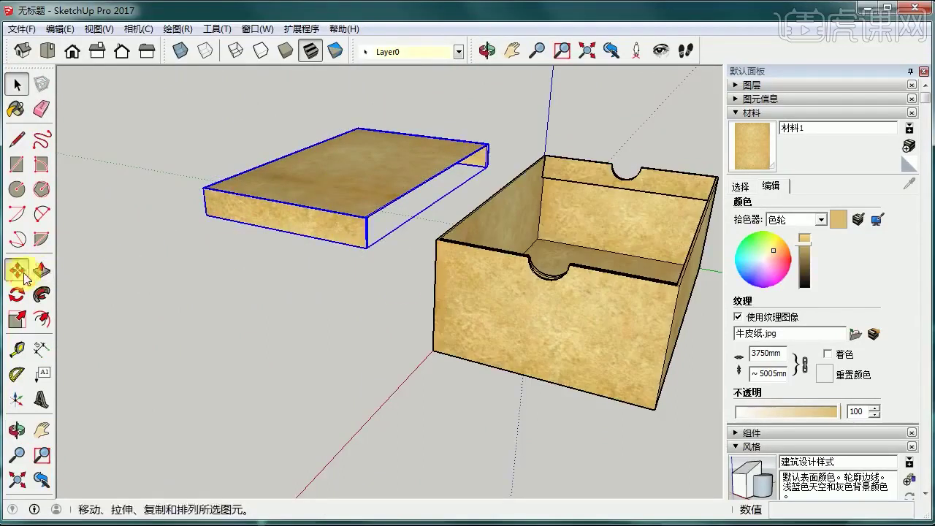
click(366, 217)
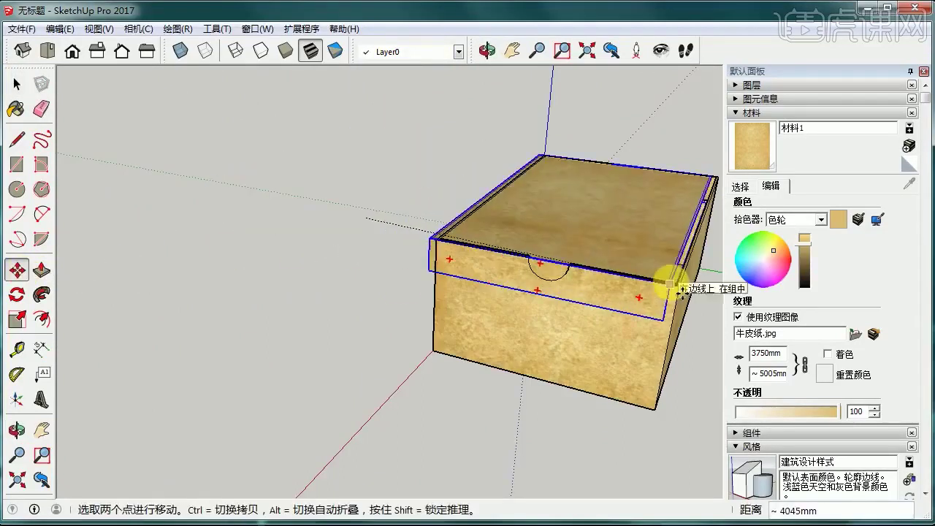
click(673, 282)
Rotate the lid open by about 38.6° around its long top edge, using the box's end edge as the baseline
click(17, 295)
middle_drag(511, 329, 445, 321)
scroll(463, 326, up, 5)
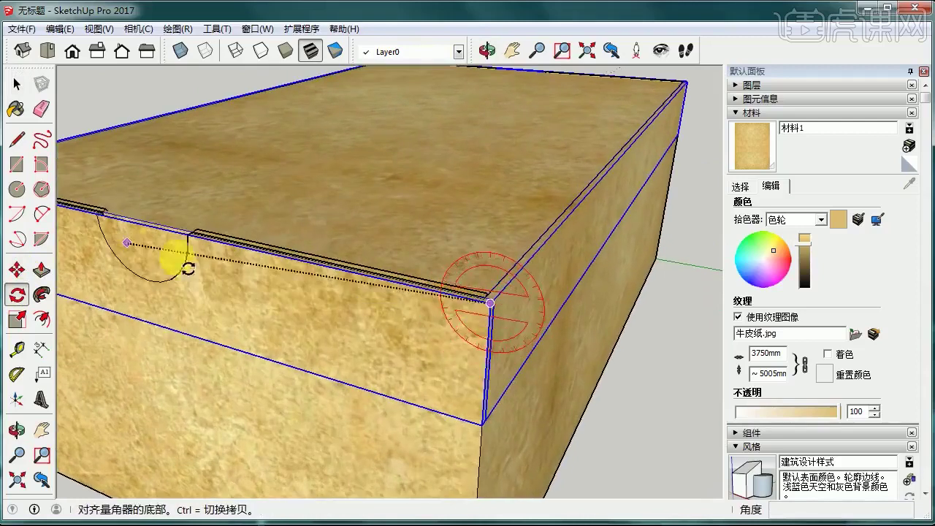
shift+middle_drag(157, 249, 333, 305)
click(237, 258)
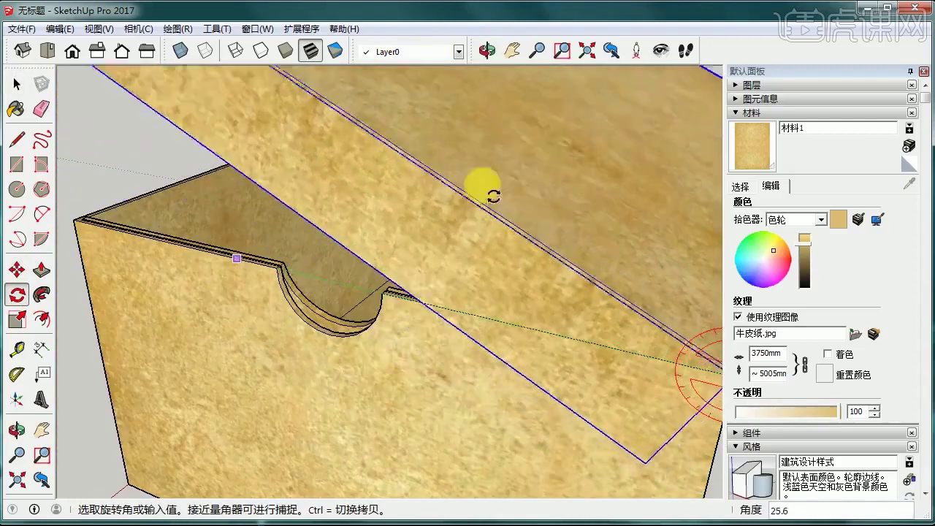
click(561, 192)
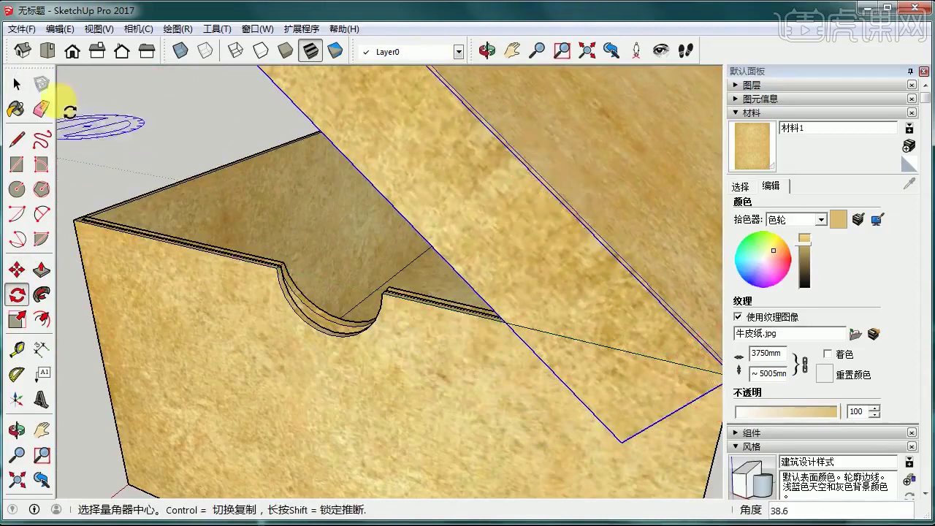
key(space)
Scale the lid to about 1.01 along the red axis from its end-face handle
scroll(428, 277, down, 8)
click(414, 308)
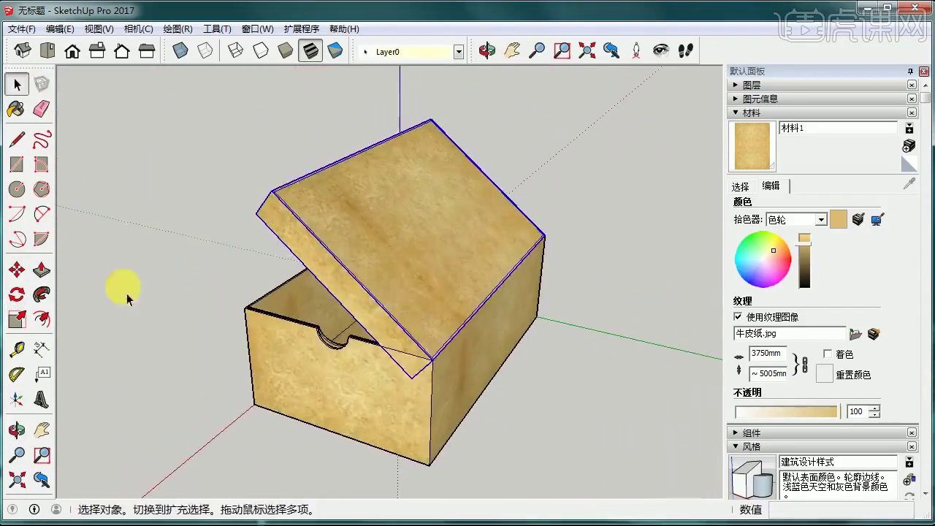
click(17, 319)
scroll(344, 282, up, 4)
click(342, 294)
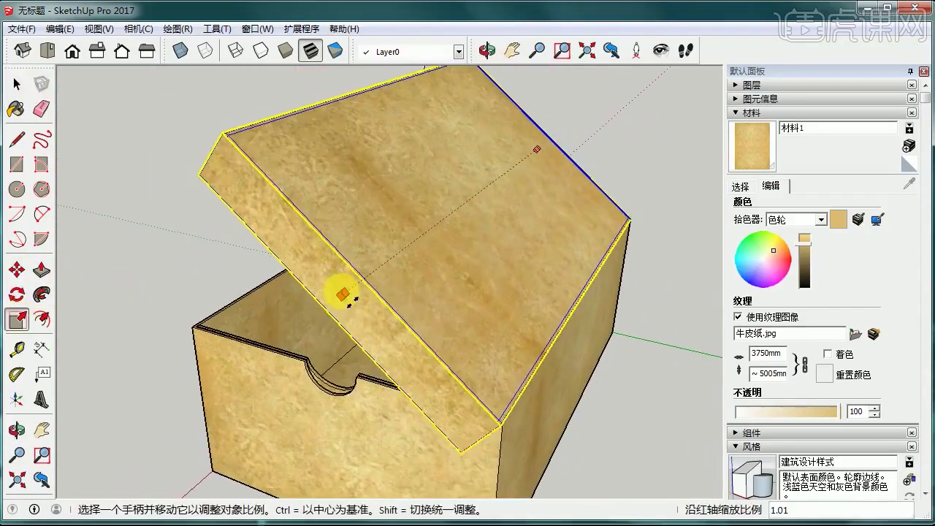
click(335, 290)
Nudge the scaled lid along the box's length so it overhangs both ends, and deselect it
click(17, 270)
middle_drag(643, 294, 293, 407)
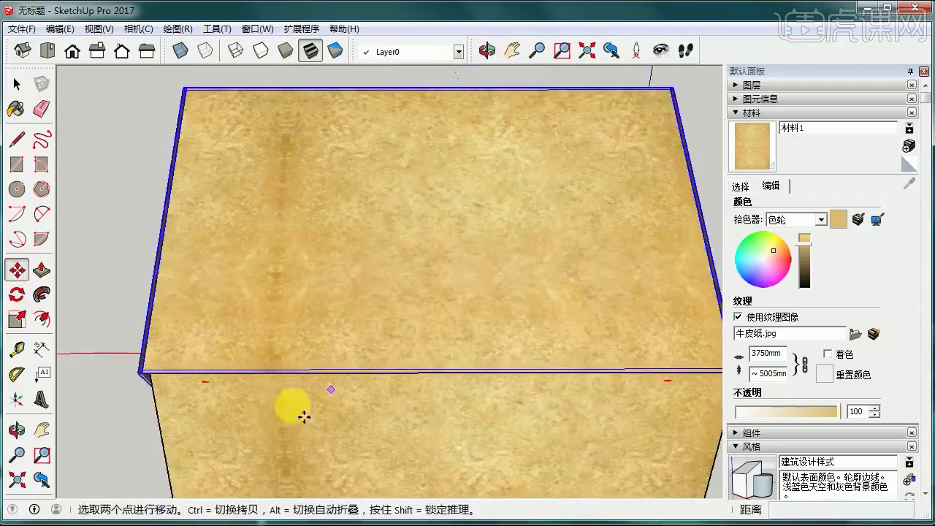
click(268, 408)
click(273, 409)
click(18, 85)
click(110, 146)
scroll(488, 258, down, 2)
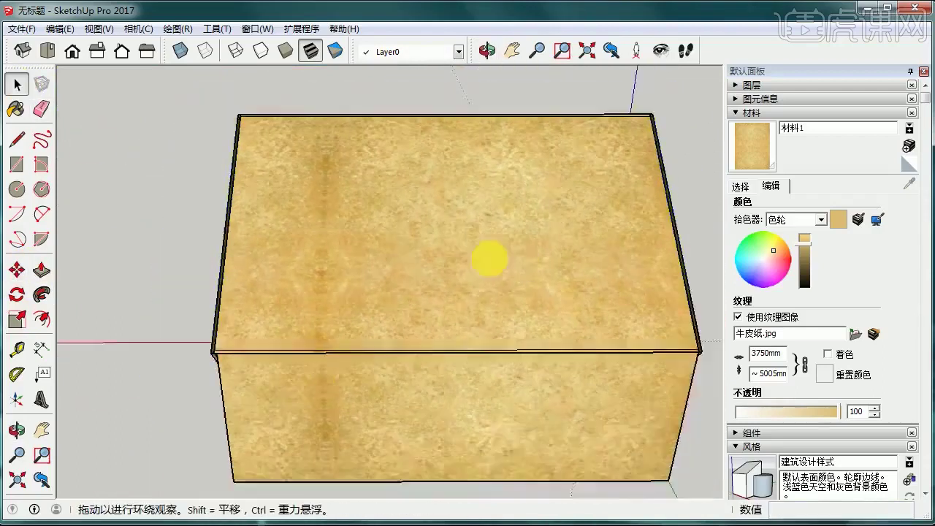
Open the lid group and draw a line of about 458 mm across the middle of its end wall
middle_drag(488, 258, 503, 319)
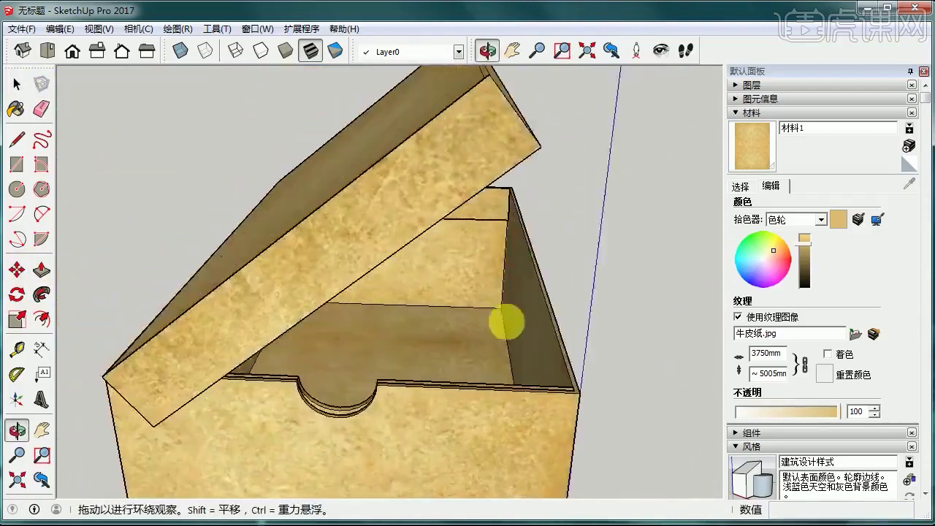
scroll(496, 299, down, 4)
mouse_move(494, 283)
middle_down()
mouse_move(200, 267)
mouse_move(390, 310)
mouse_move(373, 265)
mouse_move(496, 293)
middle_up()
scroll(389, 305, up, 4)
scroll(361, 285, up, 2)
double_click(334, 291)
key(a)
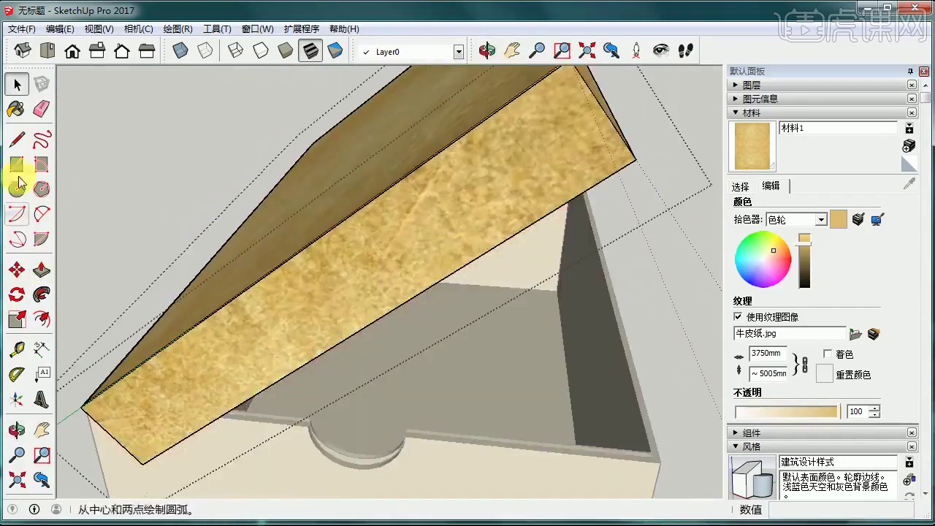
key(l)
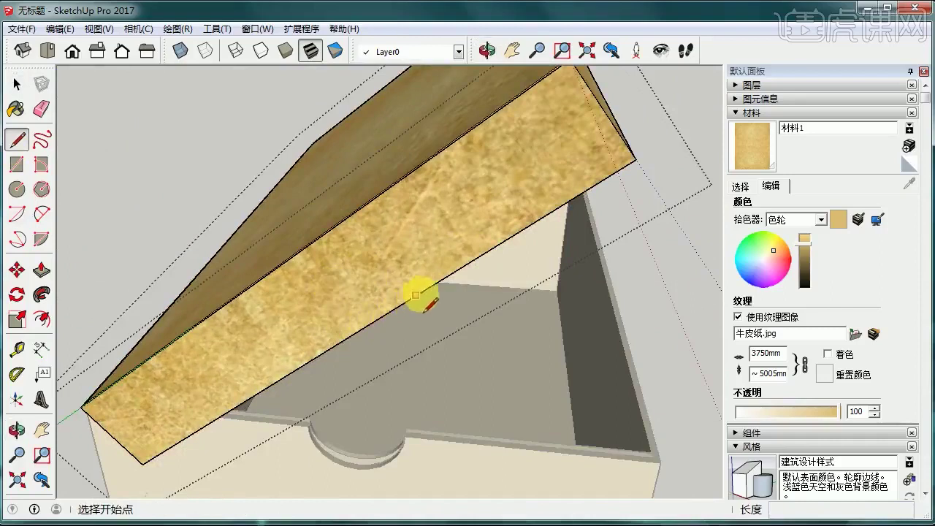
click(353, 334)
click(281, 271)
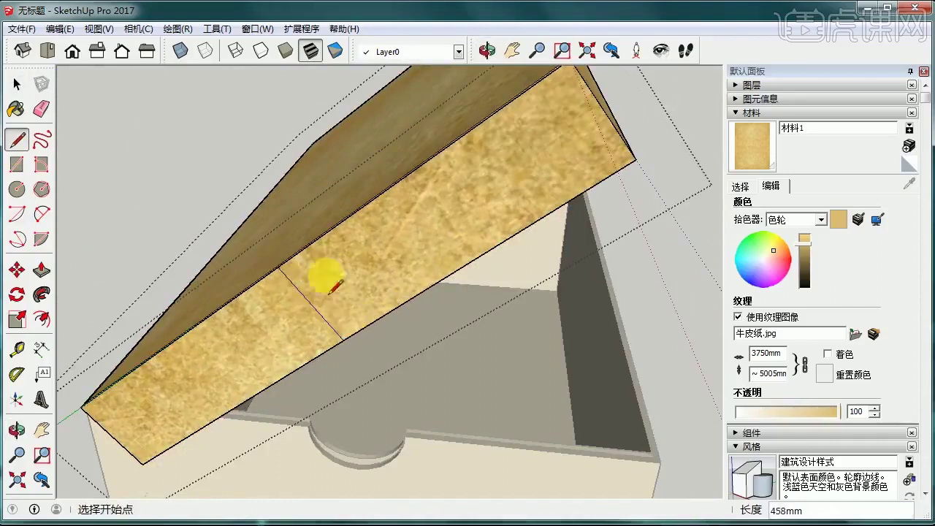
Place guides 250 mm to each side of the end wall's midline and one 250 mm from its top edge
scroll(190, 317, up, 2)
click(16, 348)
click(448, 269)
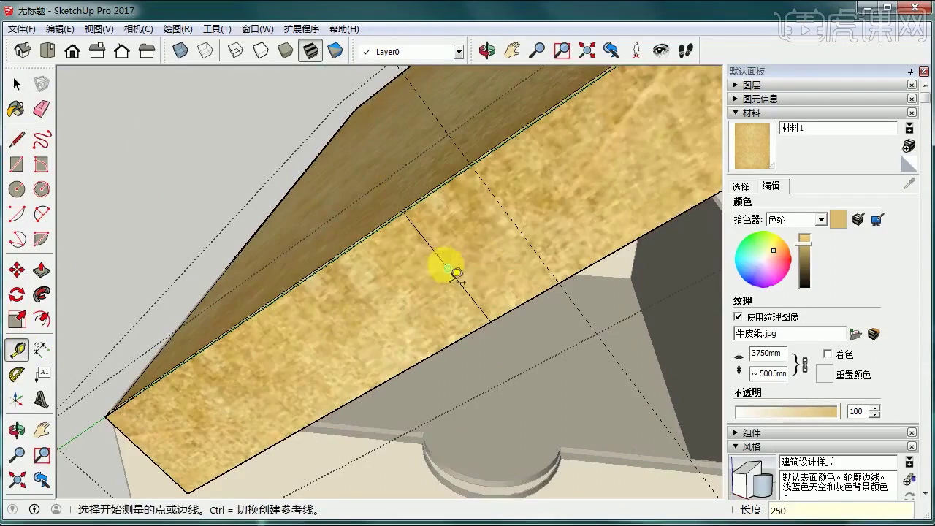
click(448, 268)
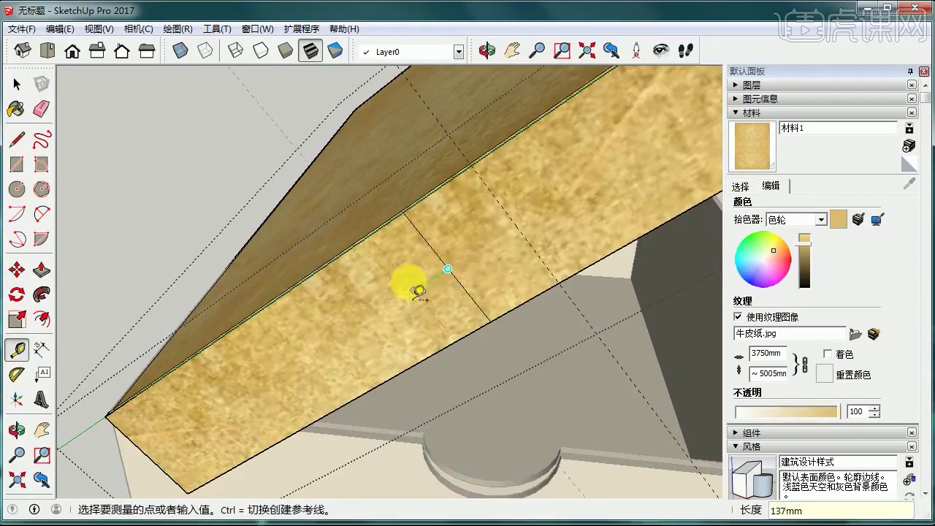
click(392, 221)
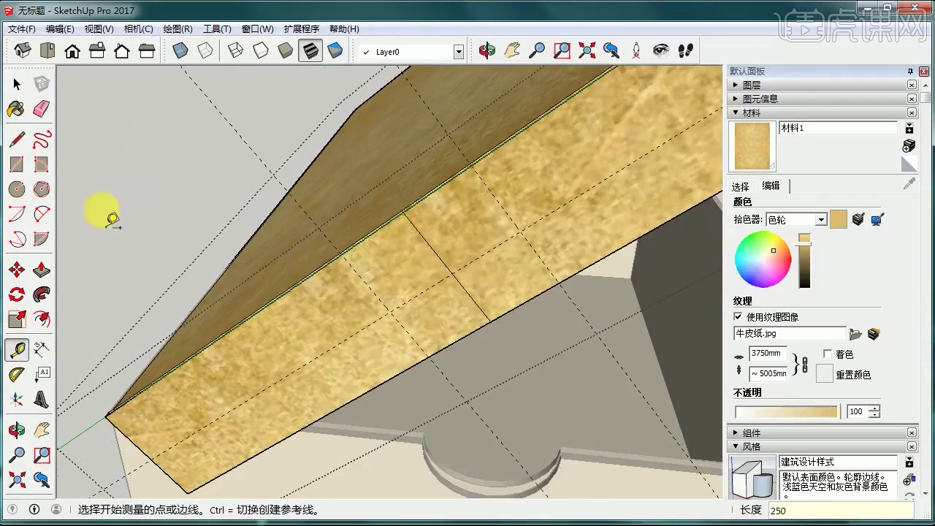
Draw a 500 mm wide arc between the guides on the lid's top edge, bulging 250 mm to the guide intersection
key(a)
click(341, 255)
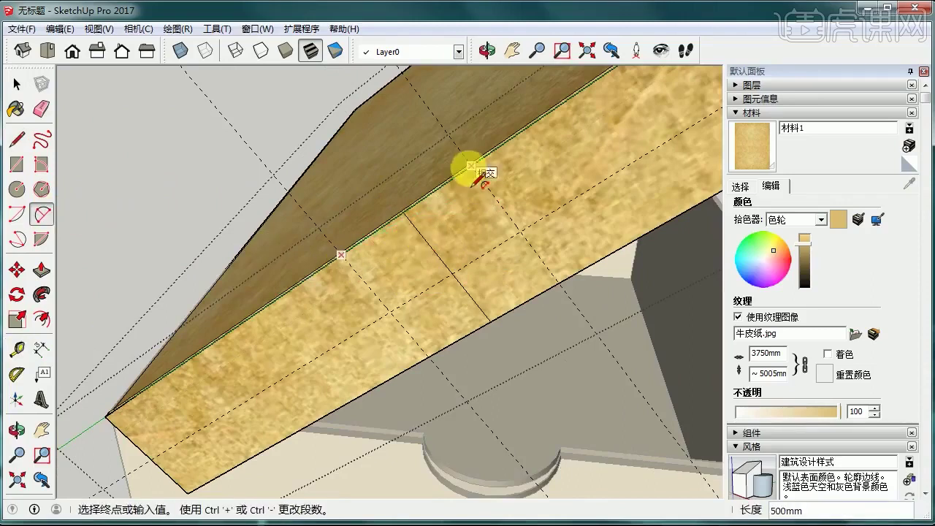
click(471, 167)
click(452, 274)
Erase the guides and midline, and push the semicircle about 31 mm through the lid's end wall to cut a notch
click(41, 109)
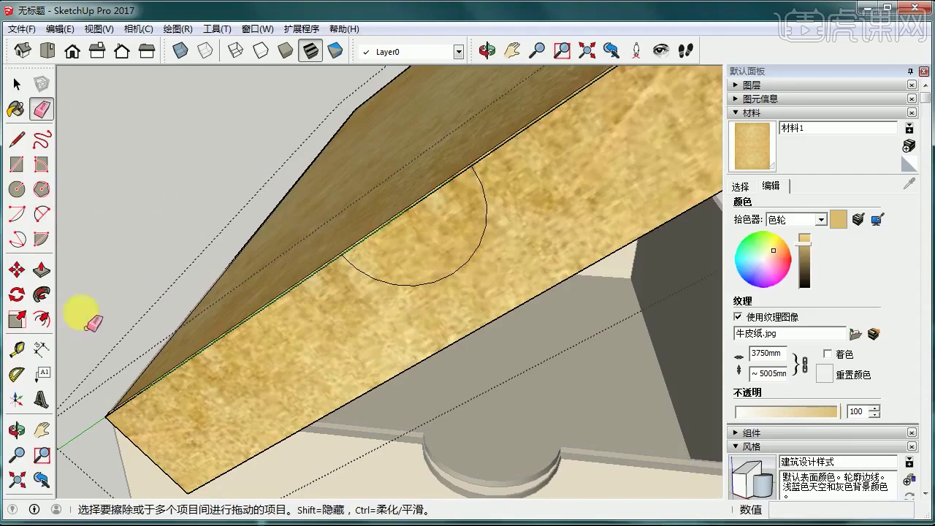
key(p)
click(428, 246)
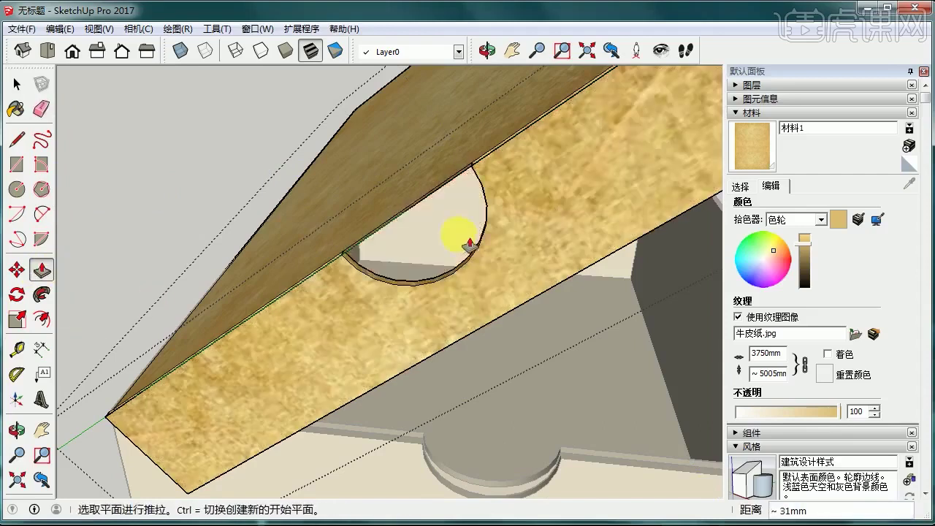
Draw a line across the middle of the lid's opposite end wall, from its lower edge to its top edge
scroll(531, 330, down, 5)
click(16, 85)
scroll(532, 245, down, 3)
click(636, 126)
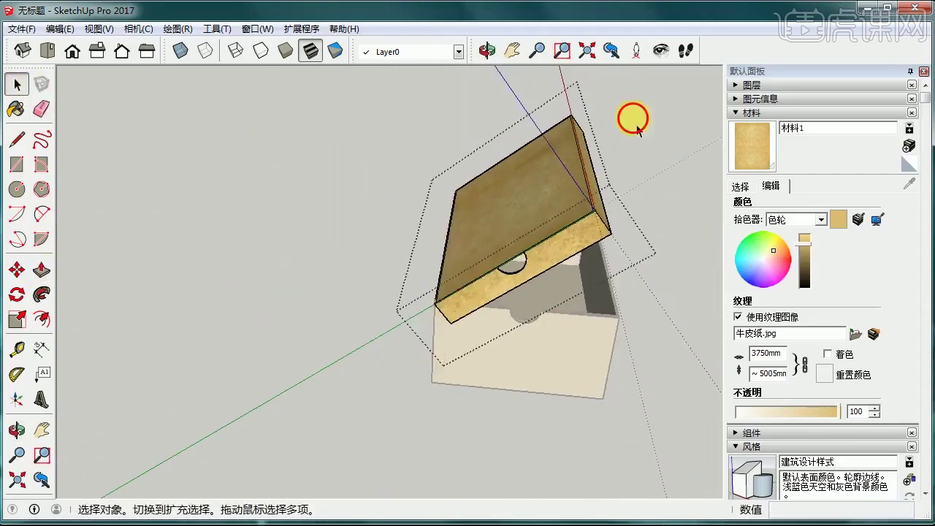
middle_drag(635, 130, 271, 313)
scroll(371, 299, up, 5)
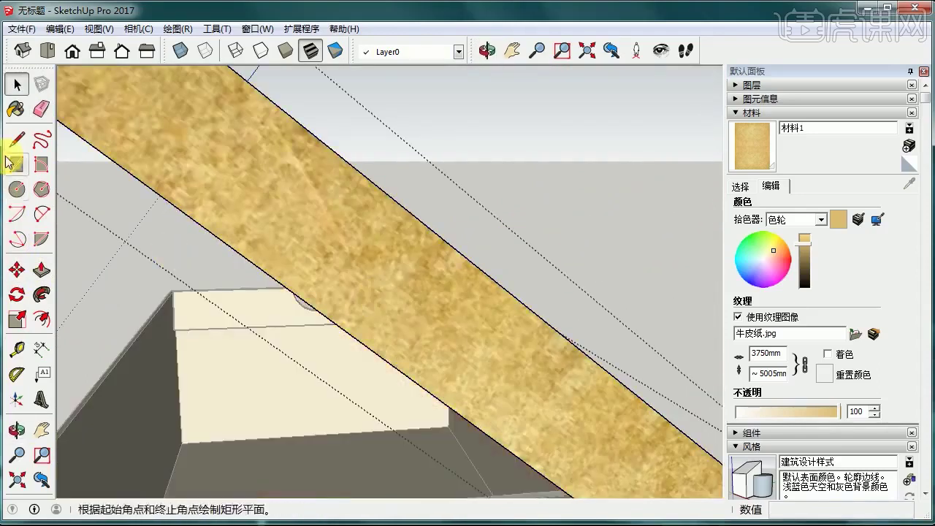
click(16, 137)
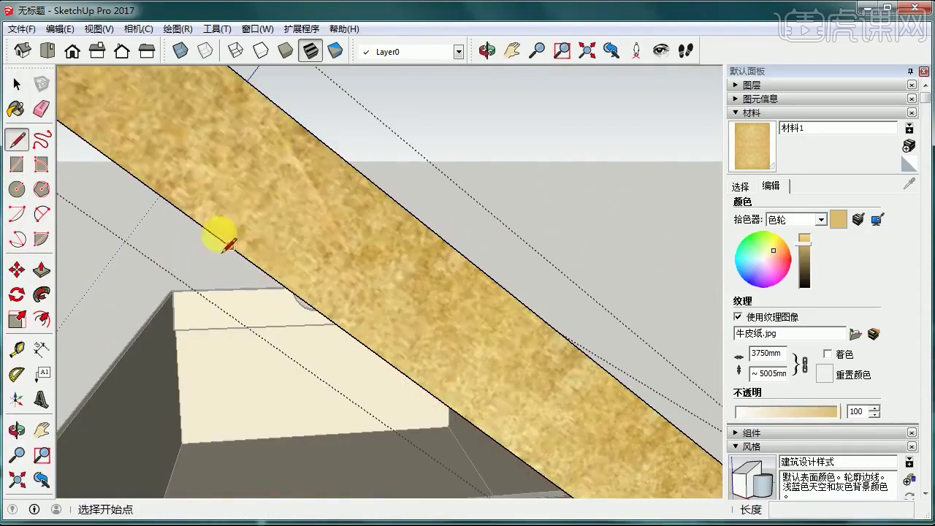
scroll(438, 357, down, 2)
click(422, 370)
scroll(477, 299, up, 1)
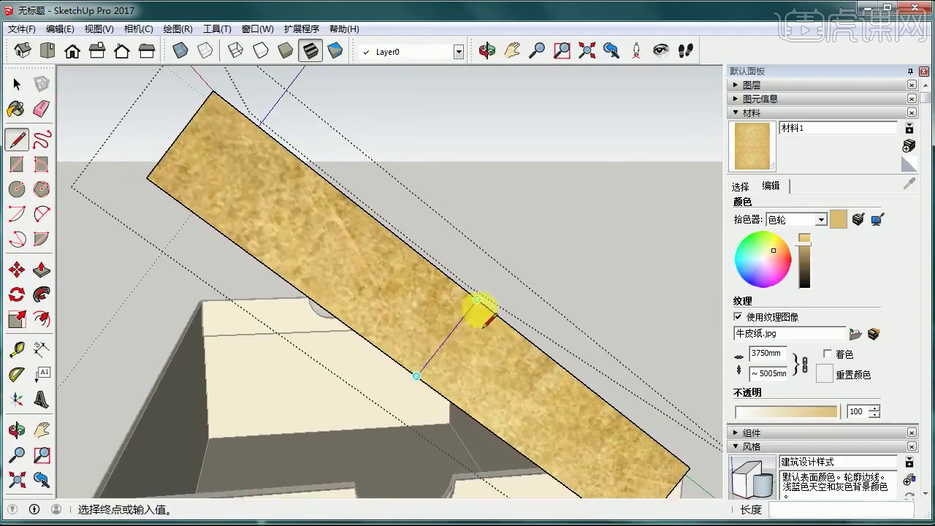
Place guides 250 mm to each side of this end wall's midline and one 250 mm from its top edge
click(16, 349)
click(445, 341)
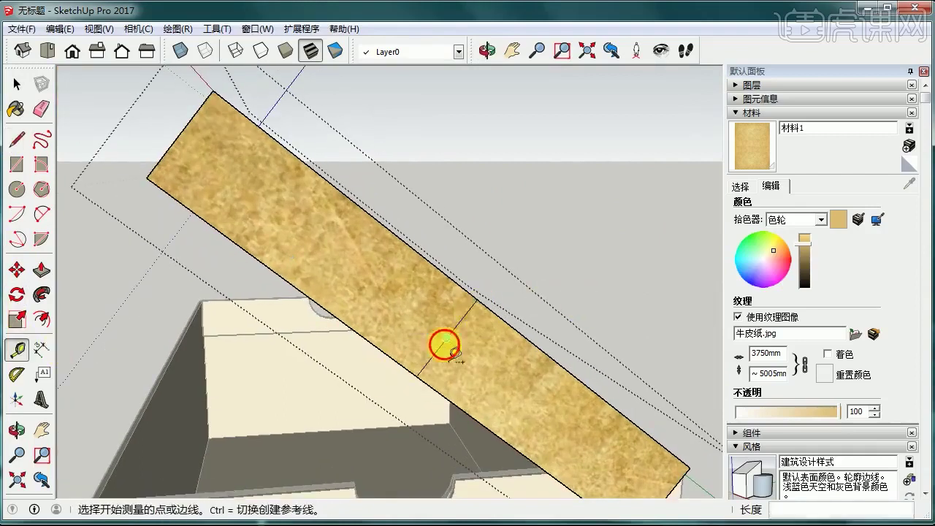
click(487, 326)
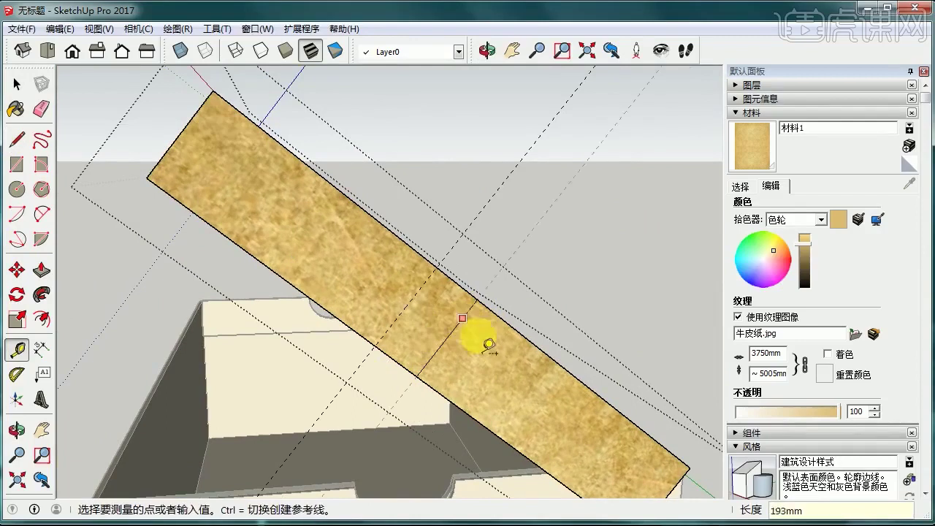
text(250)
key(Return)
scroll(494, 342, up, 1)
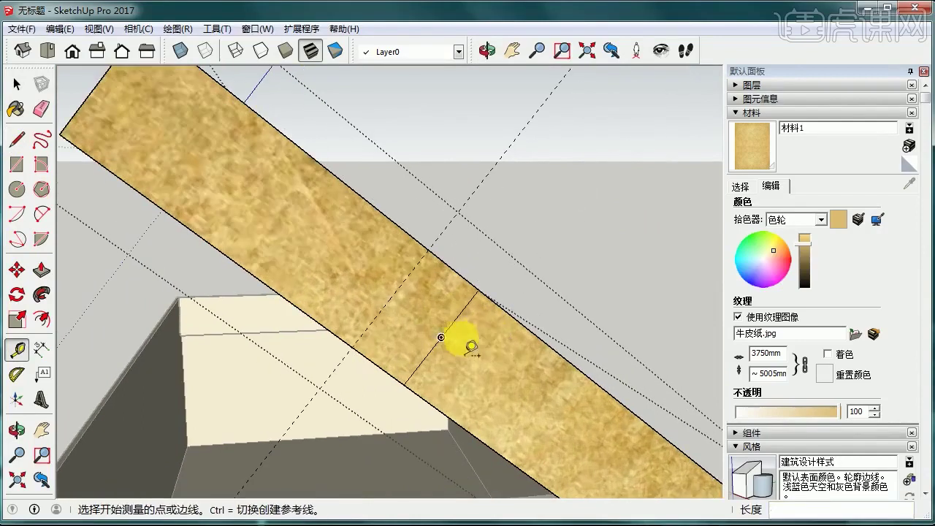
click(441, 337)
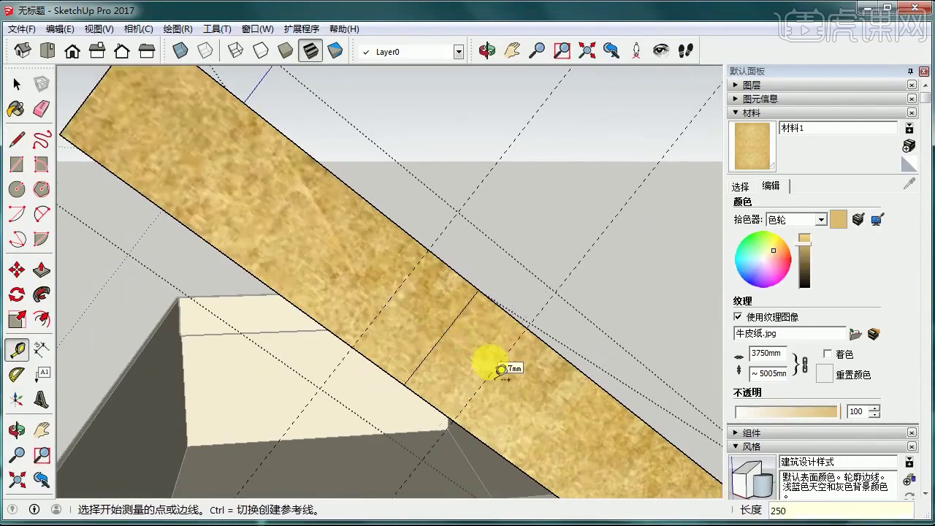
click(463, 278)
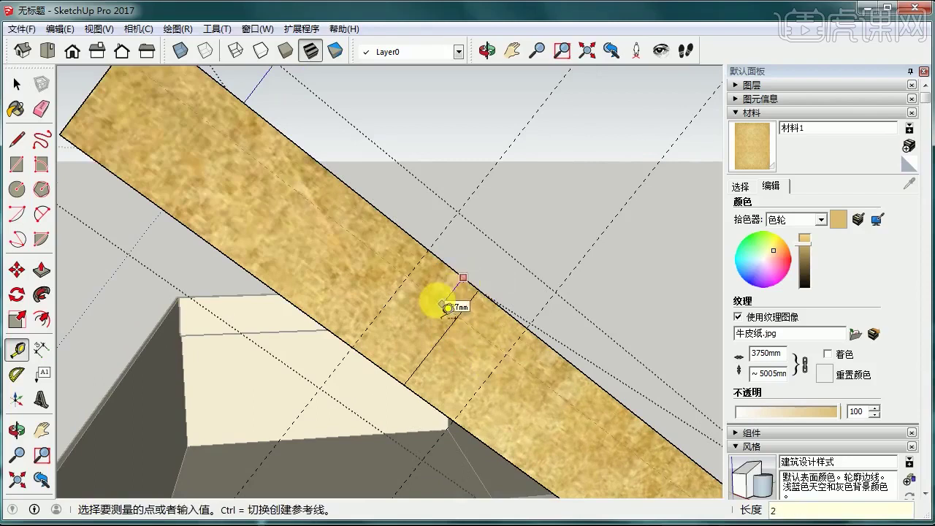
Draw an arc between the side guides on the end wall's top edge, bulging 250 mm to the guide on the midline
key(a)
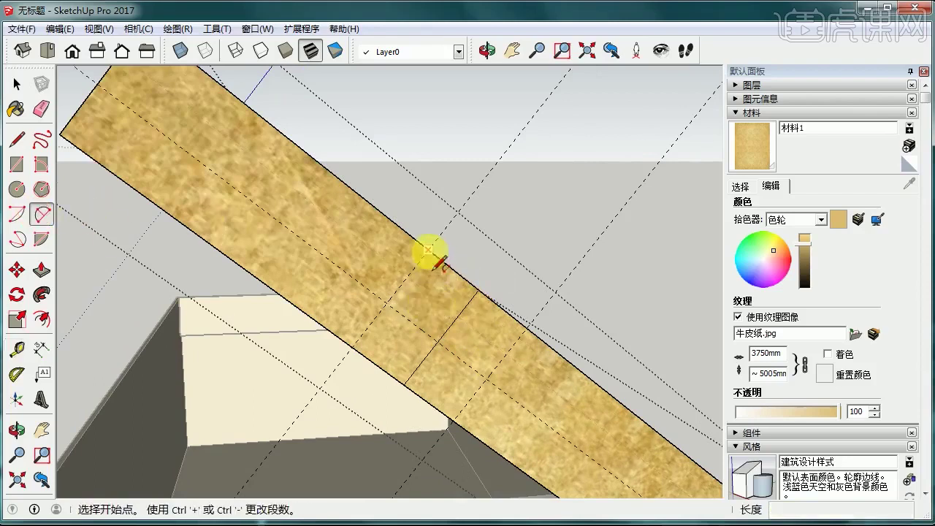
click(428, 250)
click(526, 331)
key(Escape)
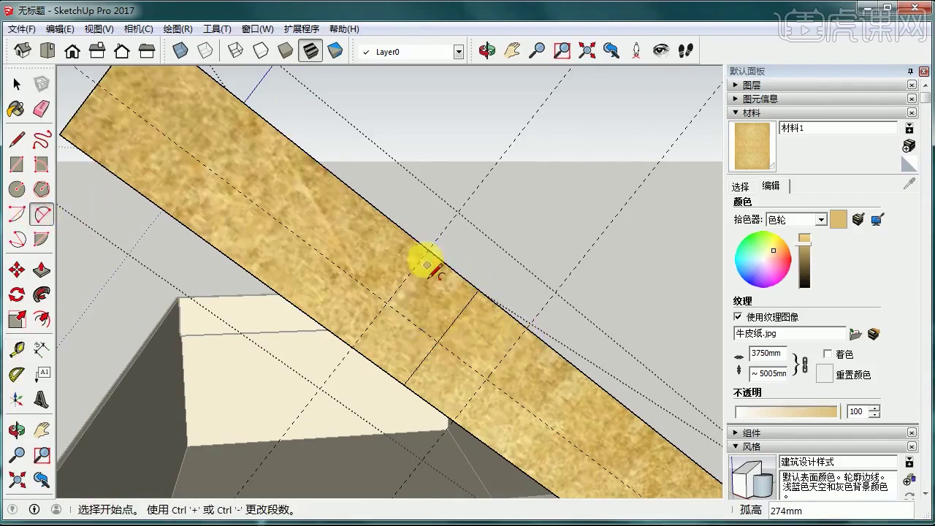
click(428, 251)
click(525, 328)
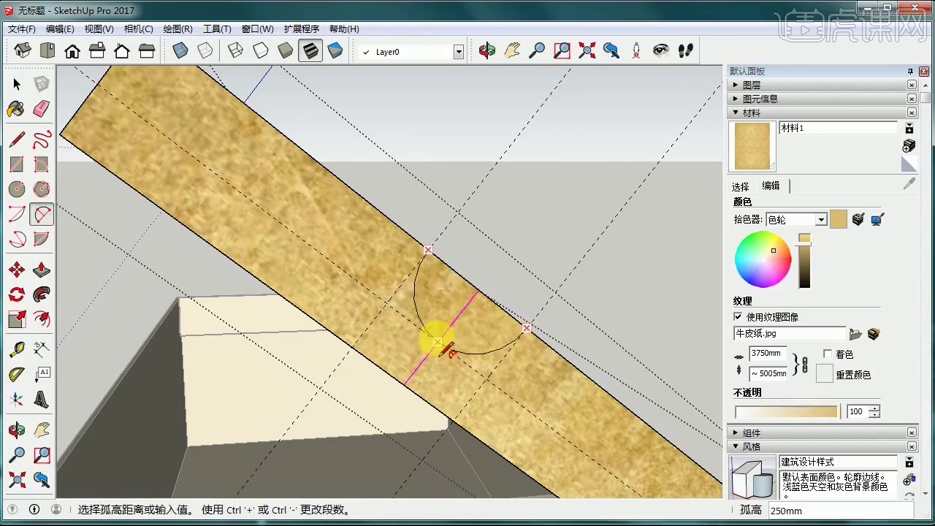
click(437, 341)
Erase the guides and midline, and push the semicircle about 31 mm through this end wall to cut the second notch
click(41, 109)
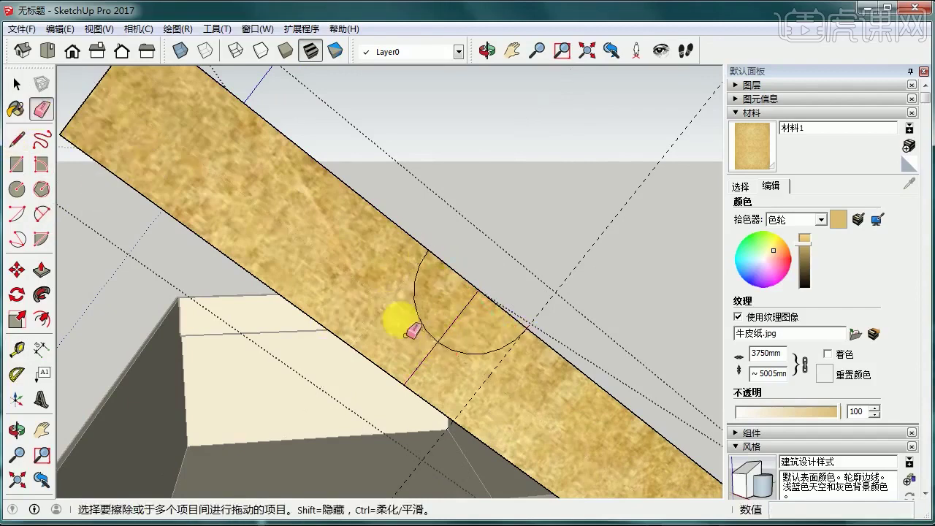
click(44, 271)
scroll(453, 328, up, 3)
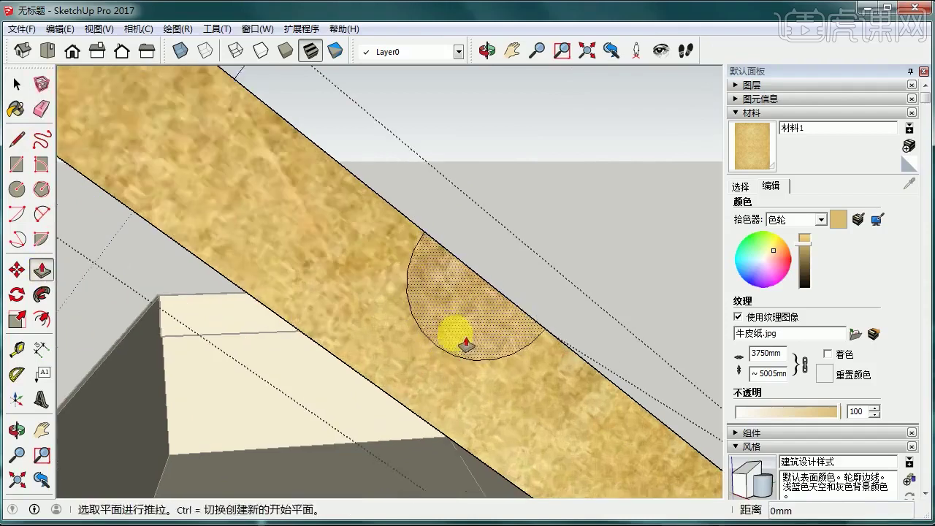
click(471, 314)
middle_drag(453, 314, 657, 293)
middle_drag(371, 334, 661, 305)
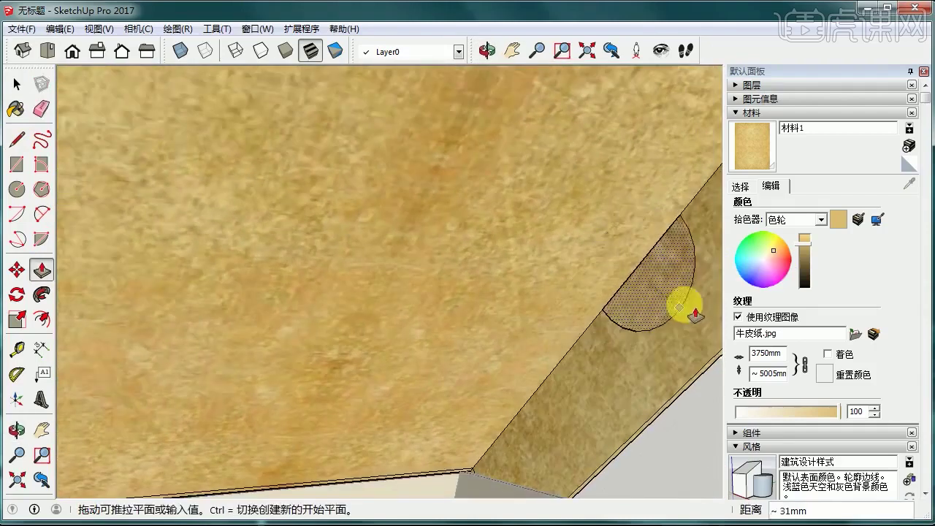
click(681, 308)
scroll(675, 312, down, 2)
middle_drag(467, 337, 66, 82)
key(space)
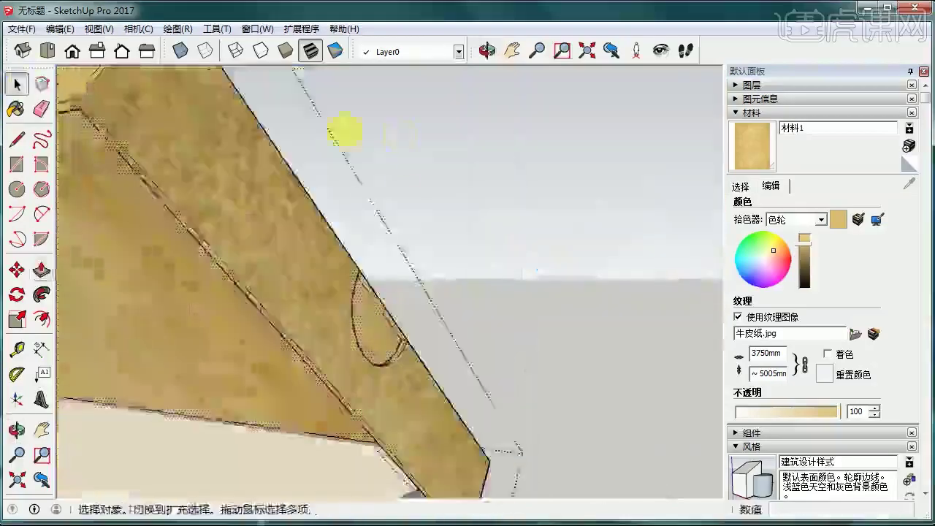
Open the lid group and divide the lower edge of its long side wall into three equal segments
scroll(480, 229, down, 6)
middle_drag(246, 317, 488, 418)
scroll(476, 320, up, 4)
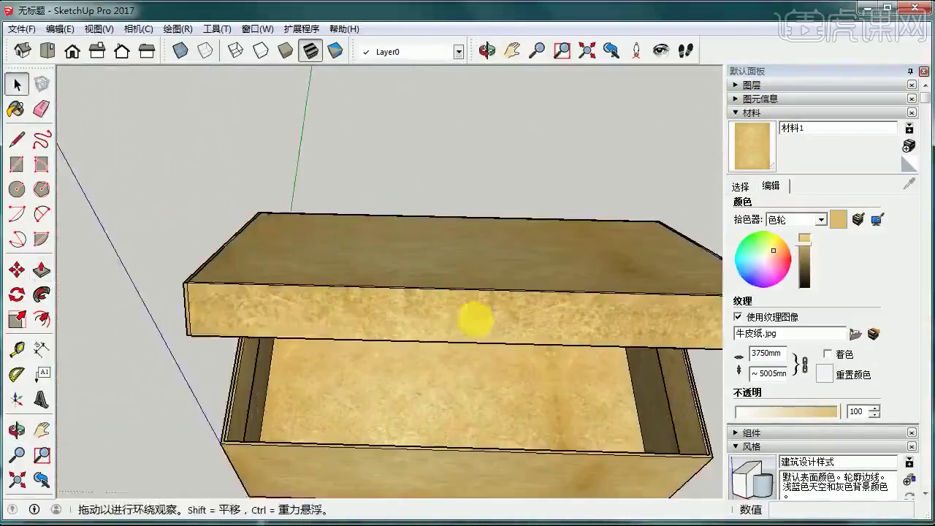
double_click(405, 316)
right_click(404, 345)
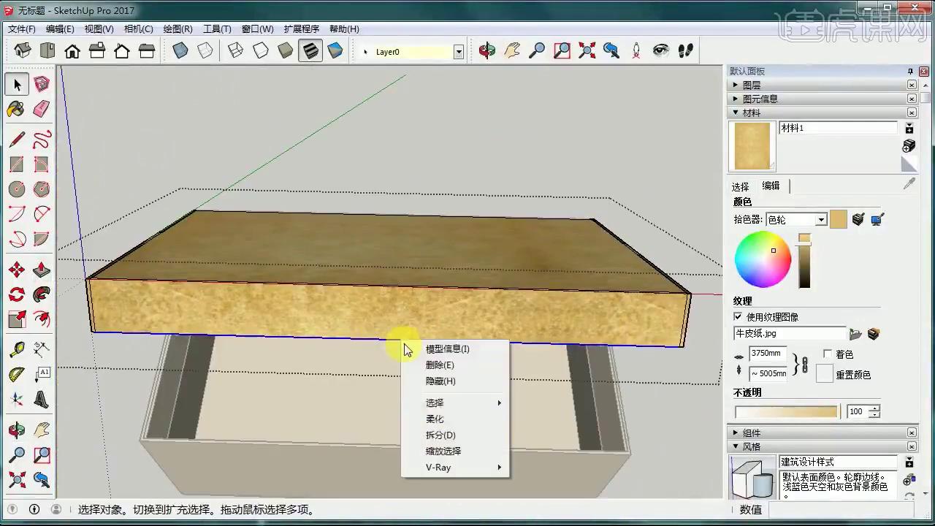
click(413, 434)
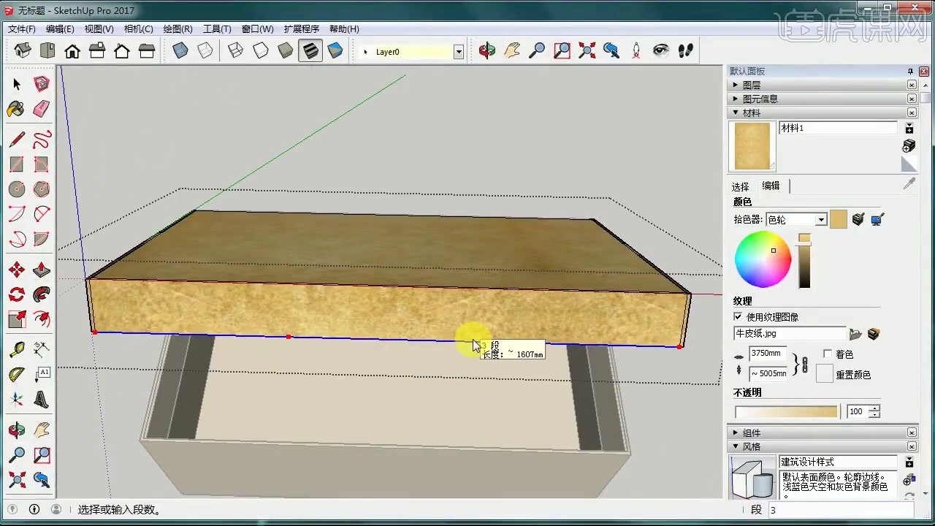
click(525, 347)
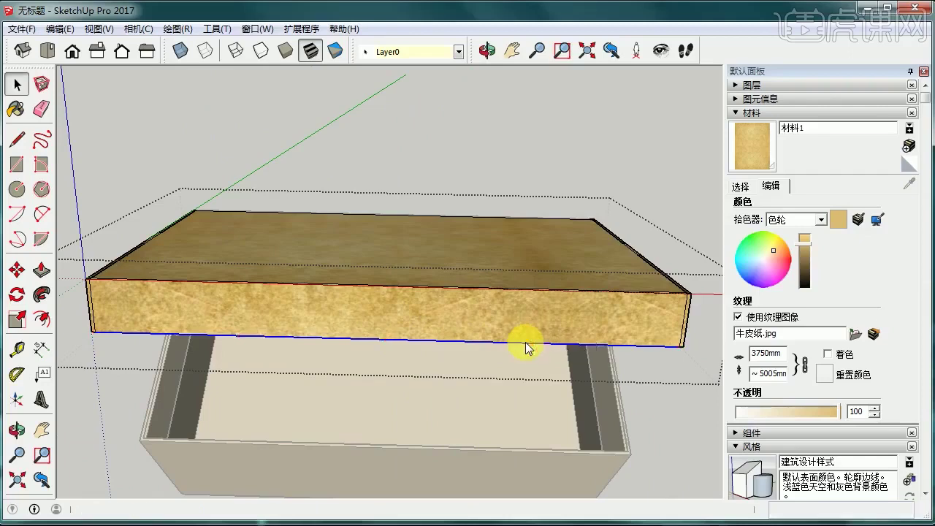
Place a guide 50 mm above the lower edge of the lid's long side wall
click(17, 139)
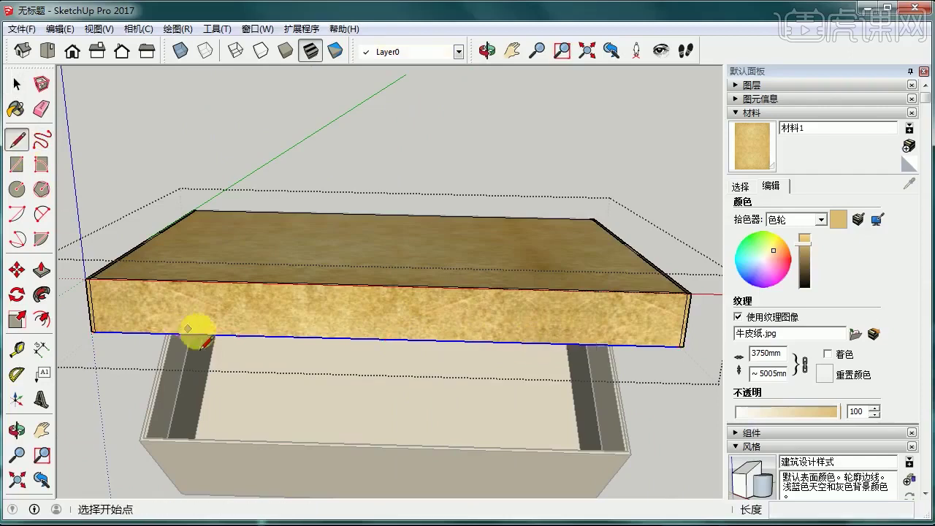
click(252, 336)
scroll(238, 321, up, 3)
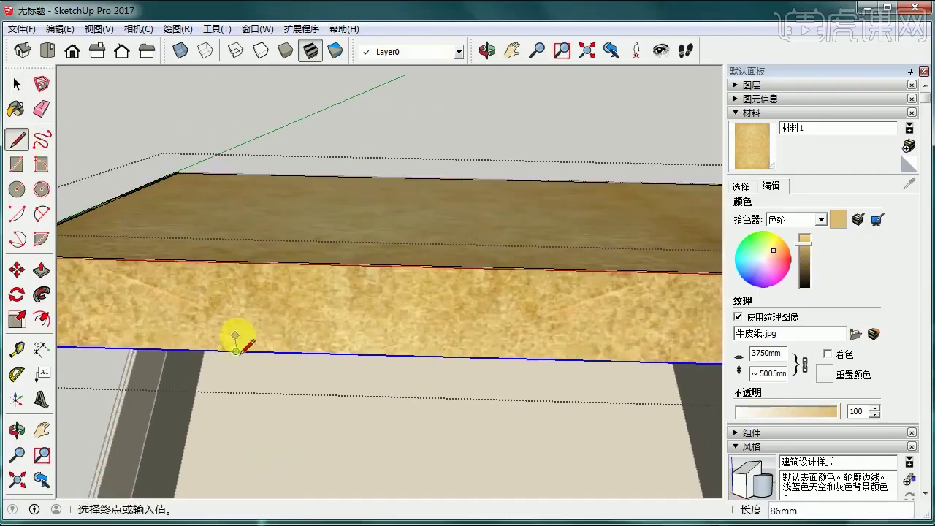
click(17, 349)
click(267, 351)
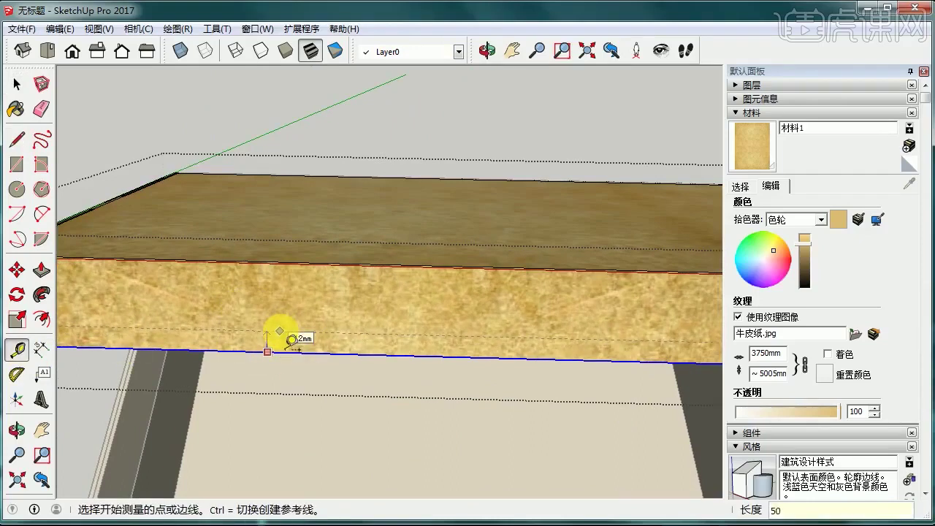
scroll(253, 338, down, 2)
Draw two 250 mm wide rectangles between the lower edge and the guide from its division points, adding a mid-height line to one
click(16, 141)
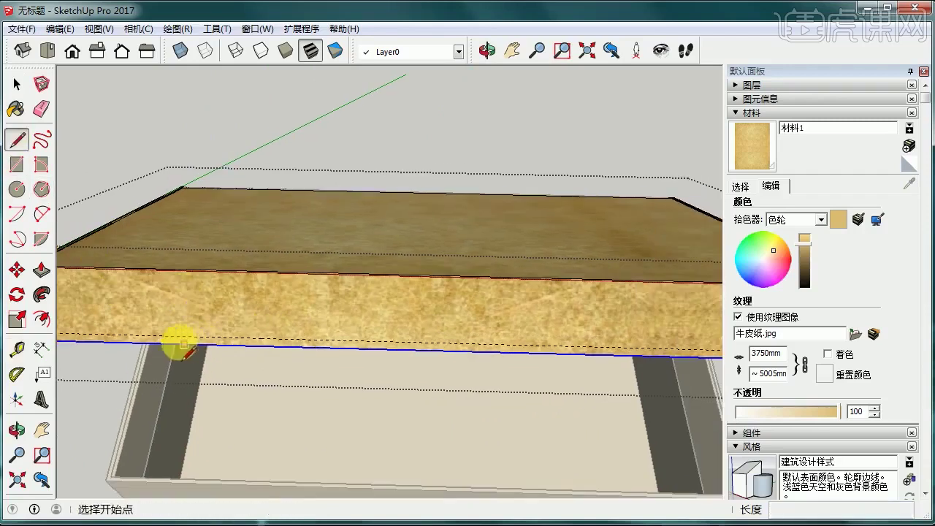
middle_drag(179, 343, 292, 347)
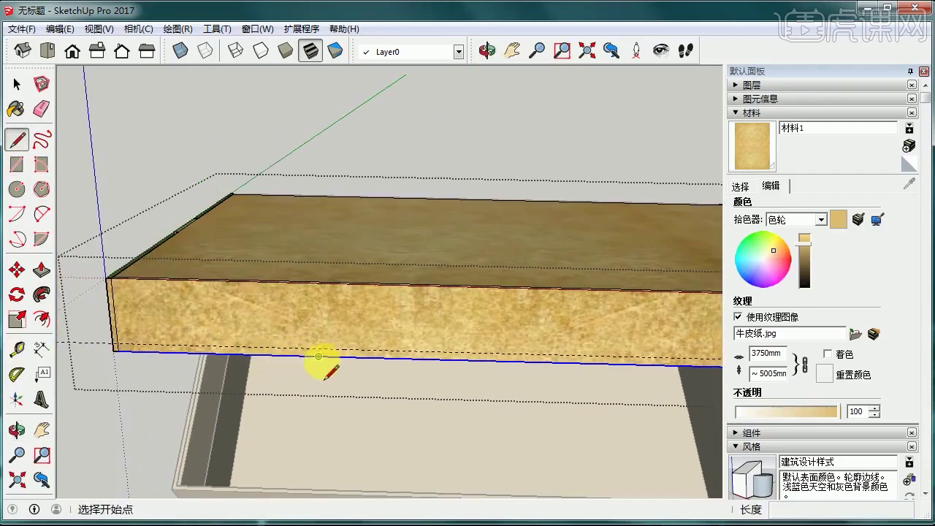
click(318, 355)
scroll(318, 357, up, 1)
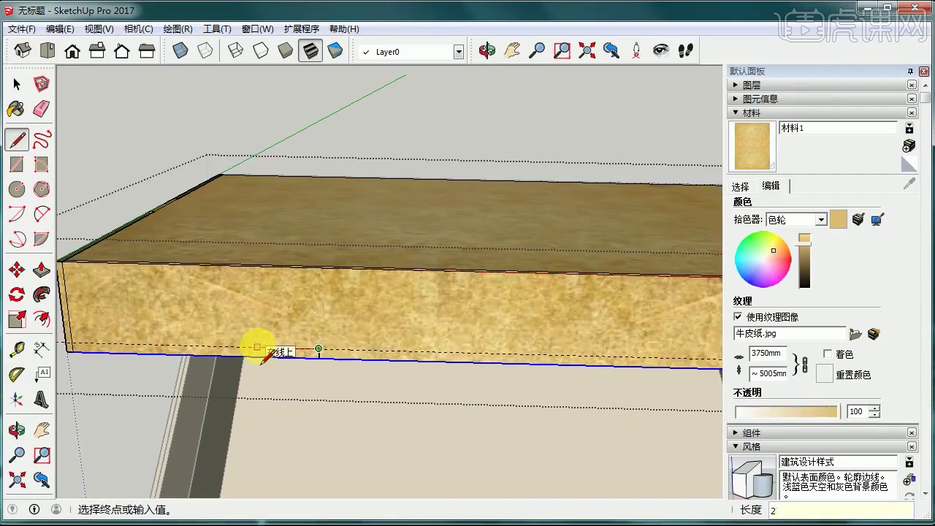
click(268, 348)
scroll(265, 343, up, 2)
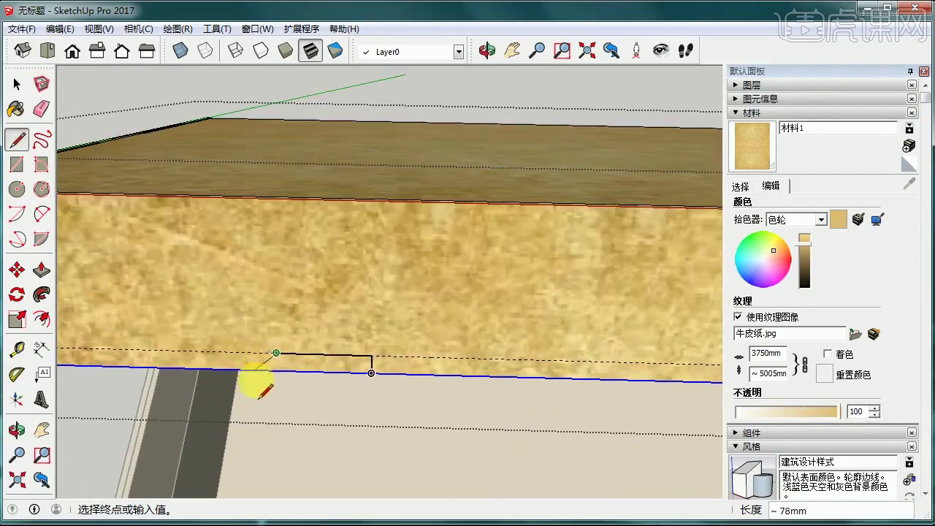
middle_drag(413, 372, 416, 317)
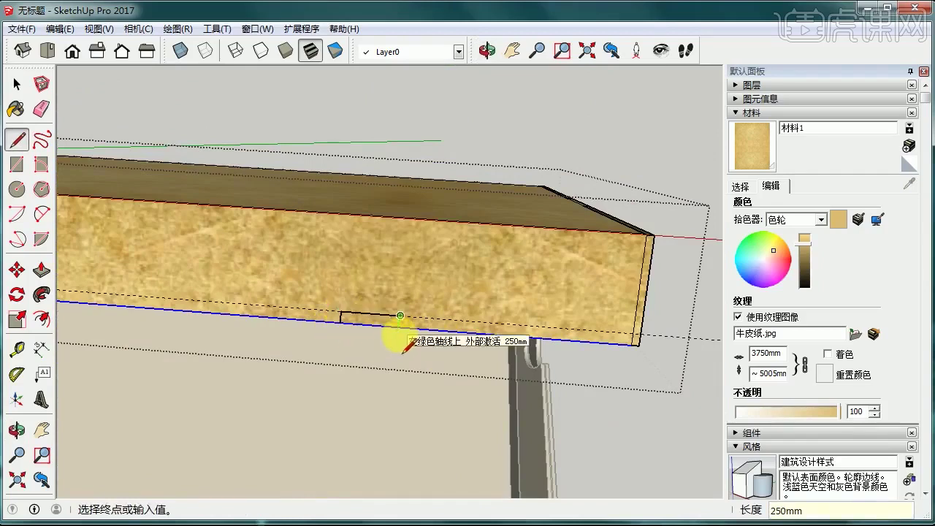
scroll(350, 338, up, 2)
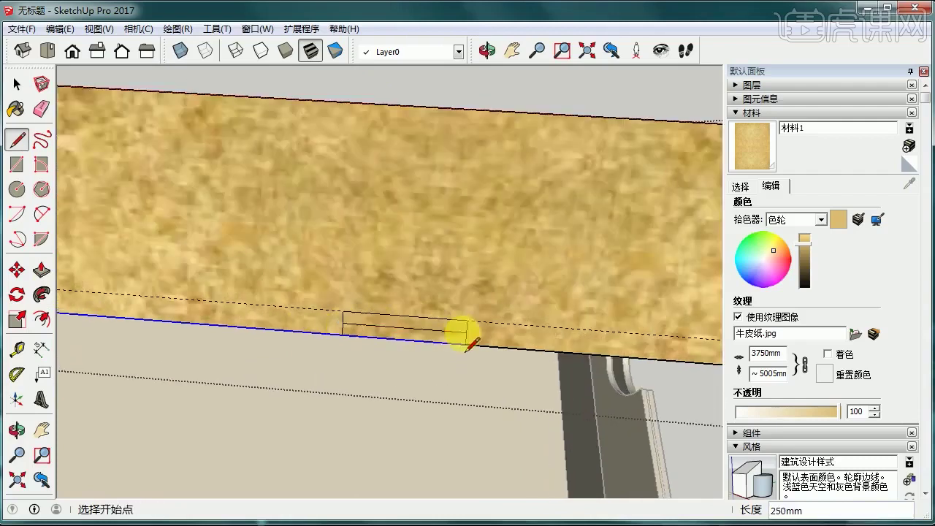
Erase the 50 mm guide and the surplus lines below the mid-height line of the divided rectangle
click(42, 108)
scroll(476, 349, up, 3)
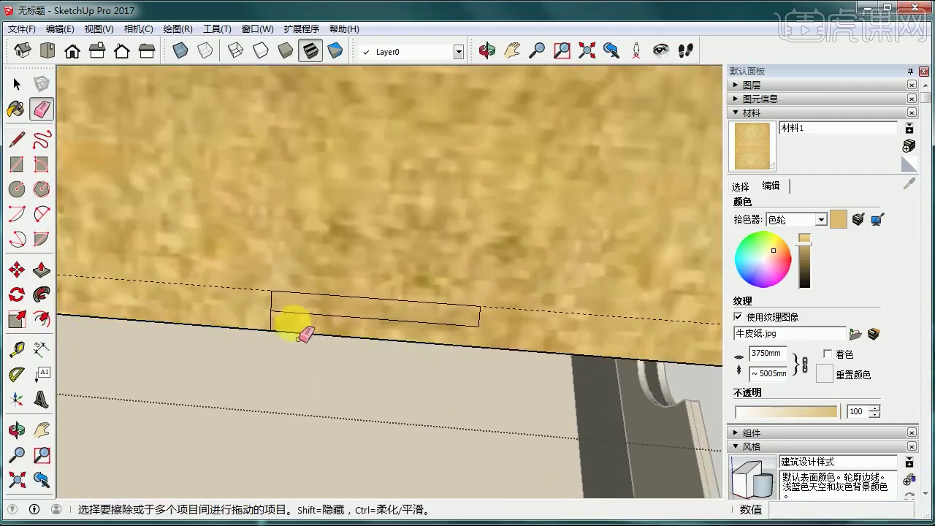
click(264, 293)
scroll(271, 300, down, 3)
mouse_move(271, 300)
middle_down()
mouse_move(574, 326)
mouse_move(338, 271)
middle_up()
scroll(575, 326, down, 3)
scroll(338, 270, up, 2)
Draw a mid-height line across the other rectangle and erase its surplus side lines below it
click(16, 139)
scroll(486, 268, up, 3)
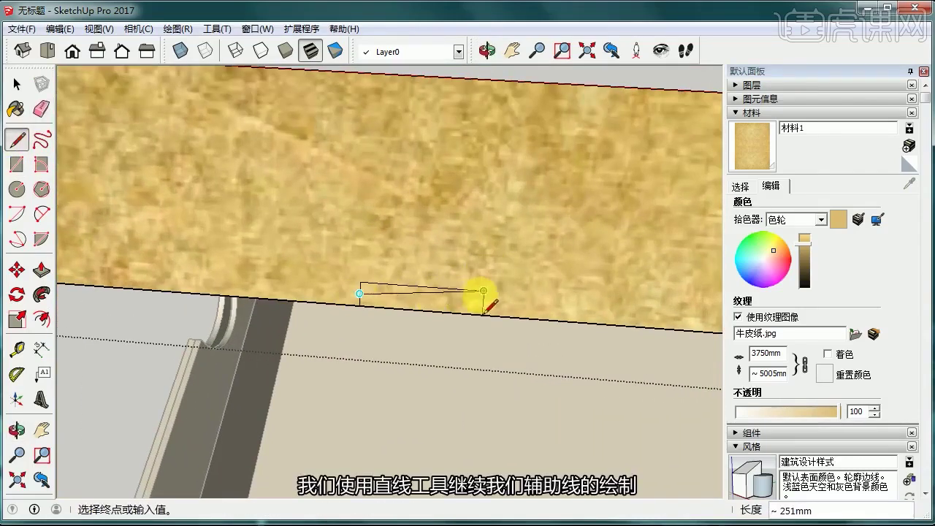
click(482, 302)
click(41, 109)
scroll(475, 313, up, 2)
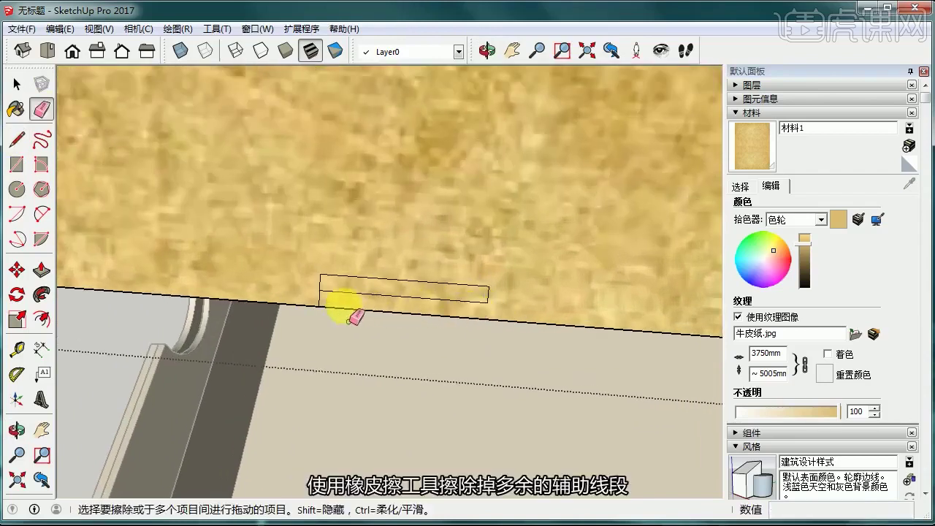
Push the two narrow rectangles 30 mm into the lid's long side wall to form slots
click(41, 269)
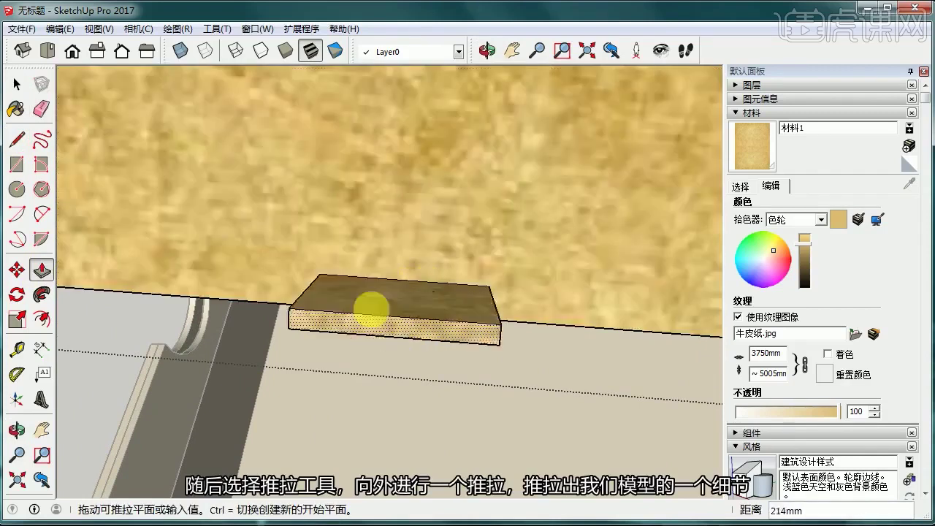
middle_drag(371, 309, 607, 368)
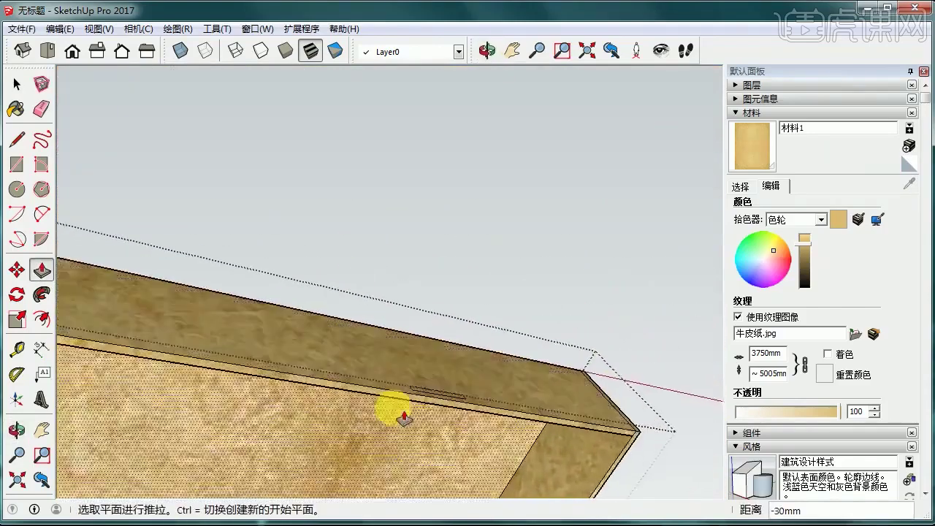
middle_drag(403, 418, 428, 391)
click(17, 86)
middle_drag(268, 285, 453, 358)
scroll(366, 391, up, 5)
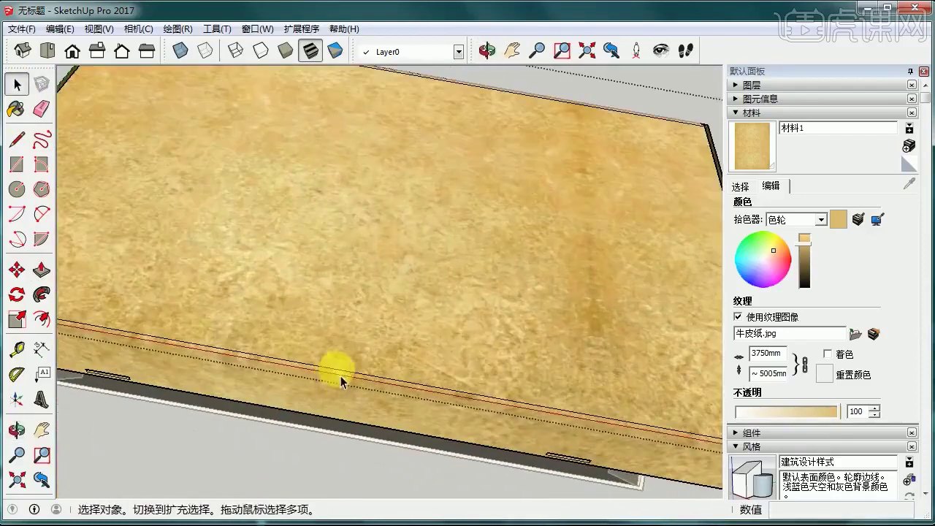
Divide the outer edge of the narrow strip along the lid top's long side into 3 equal segments
click(339, 373)
scroll(359, 389, up, 4)
click(338, 305)
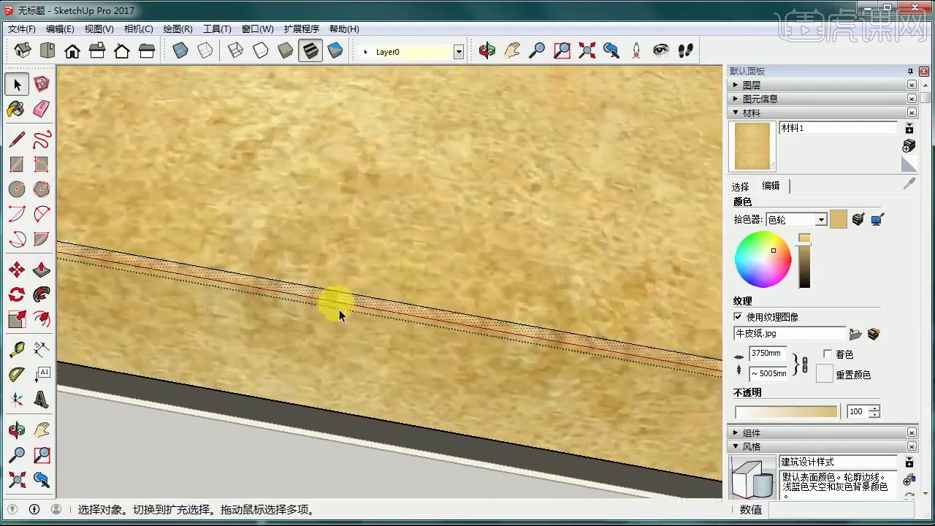
middle_drag(339, 309, 246, 317)
right_click(305, 327)
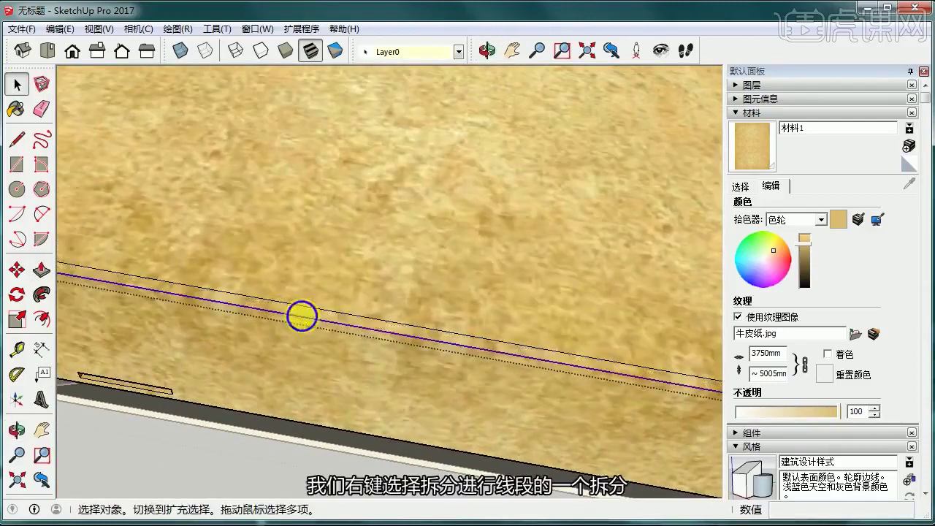
click(343, 388)
scroll(400, 346, down, 4)
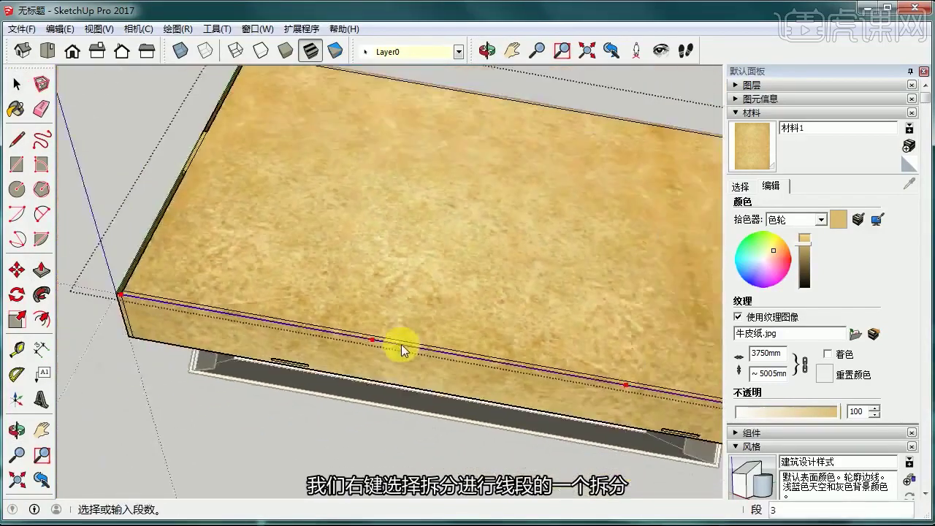
scroll(401, 344, down, 2)
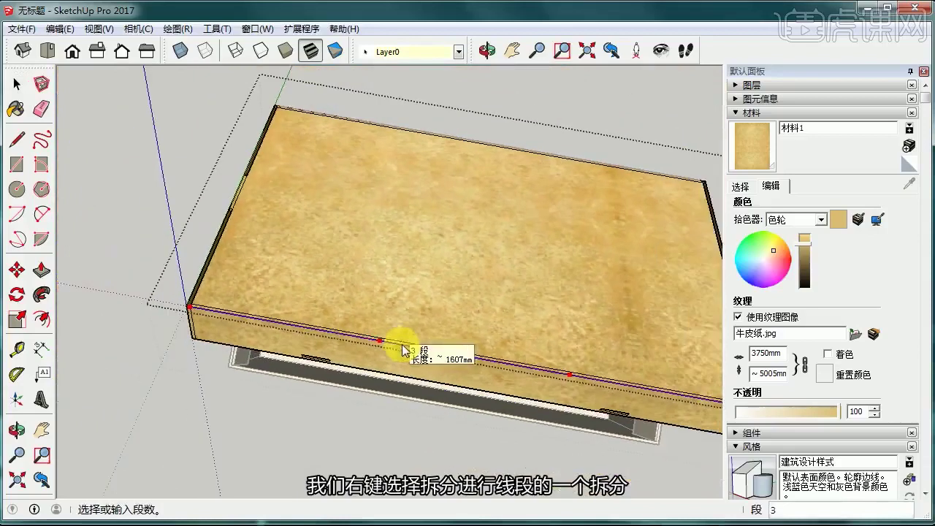
click(333, 319)
Draw a line across the strip at the first division point and place a guide 200 mm from it toward the lid's near end
click(17, 138)
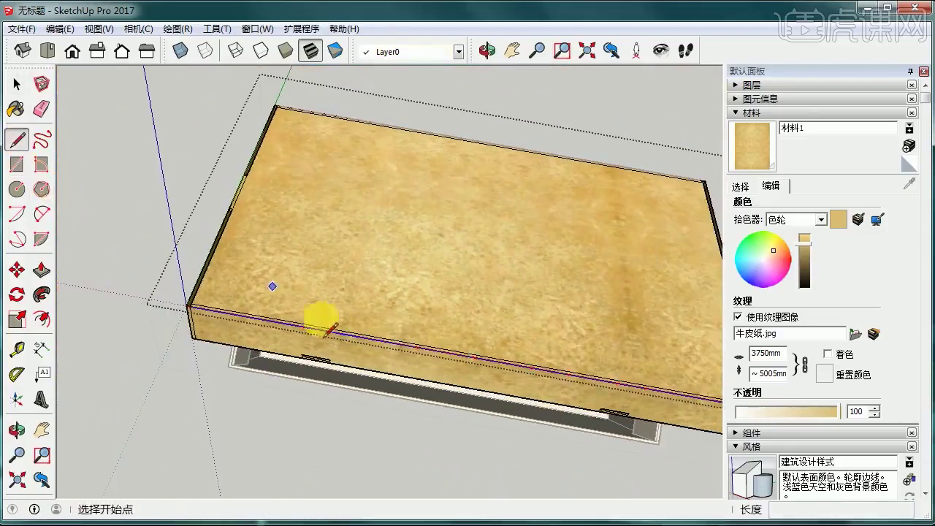
scroll(339, 332, up, 4)
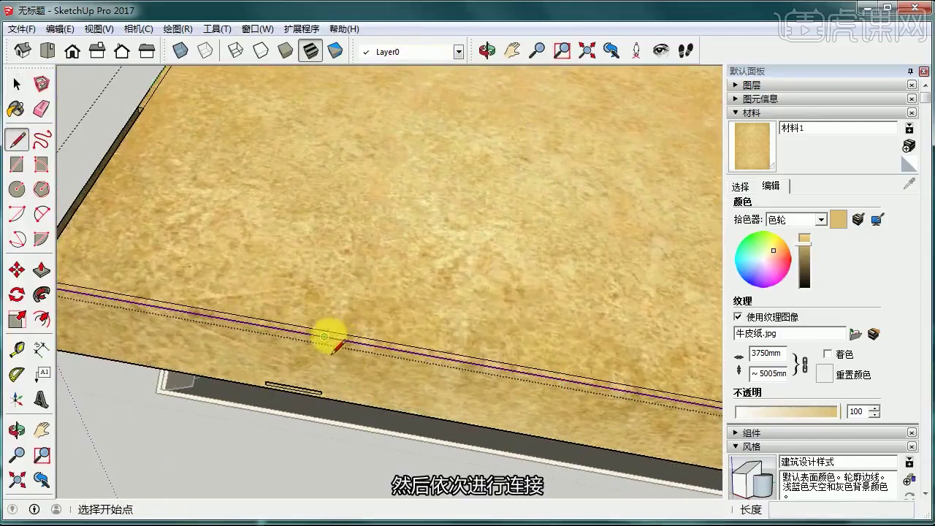
scroll(326, 338, up, 3)
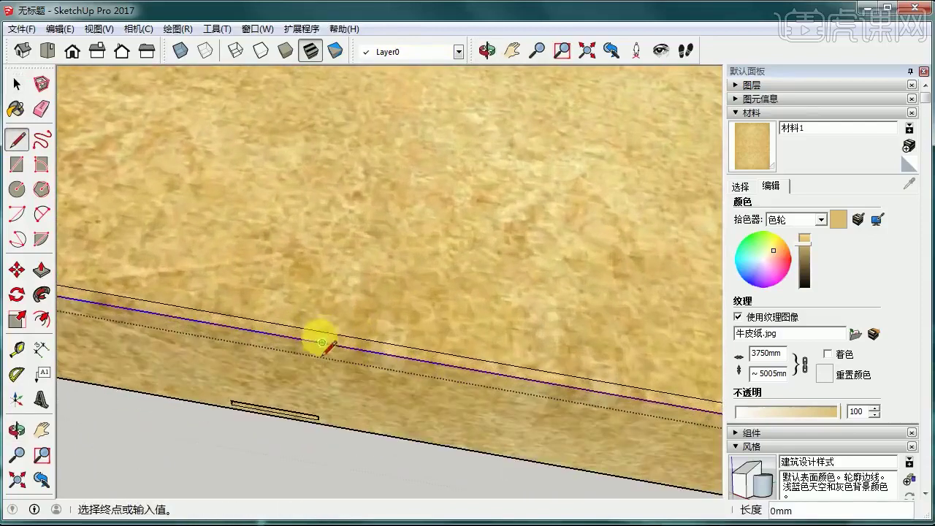
key(t)
scroll(255, 329, up, 2)
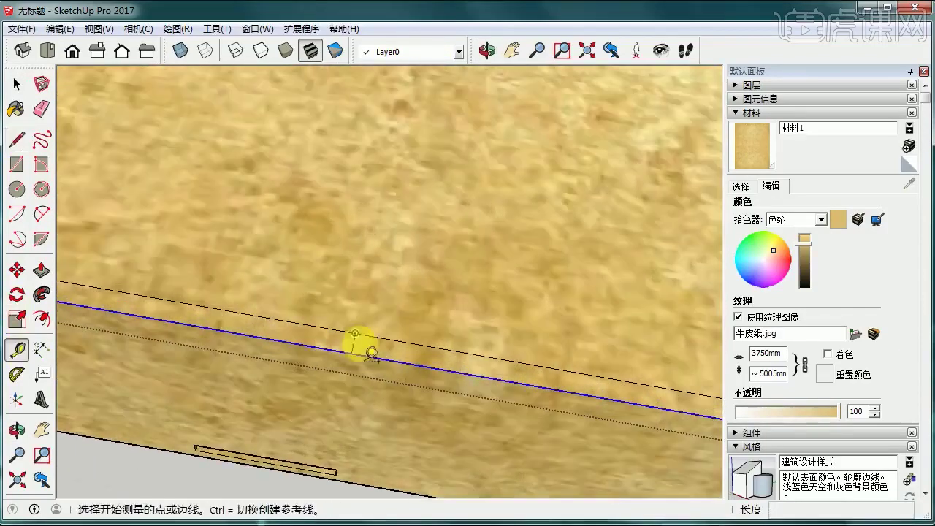
click(351, 343)
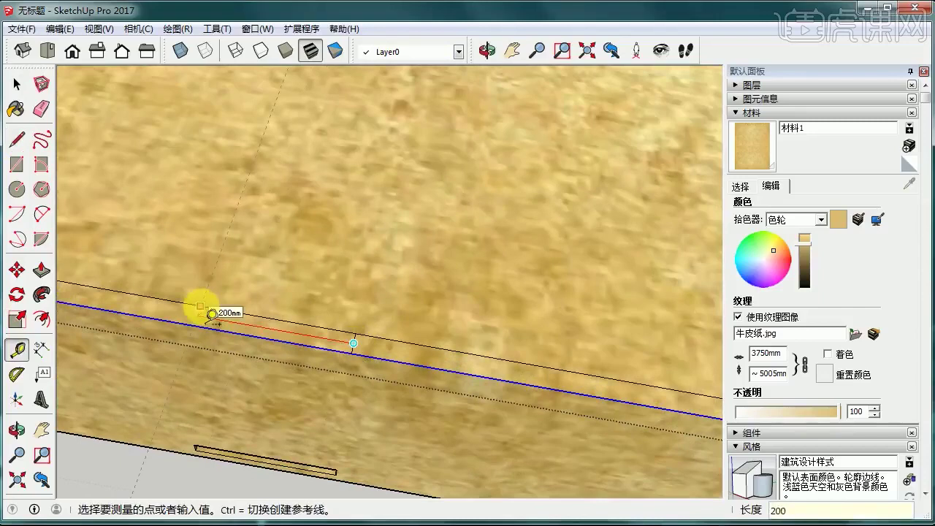
key(Return)
Draw a second line across the strip along the 200 mm guide, then erase the guide
key(l)
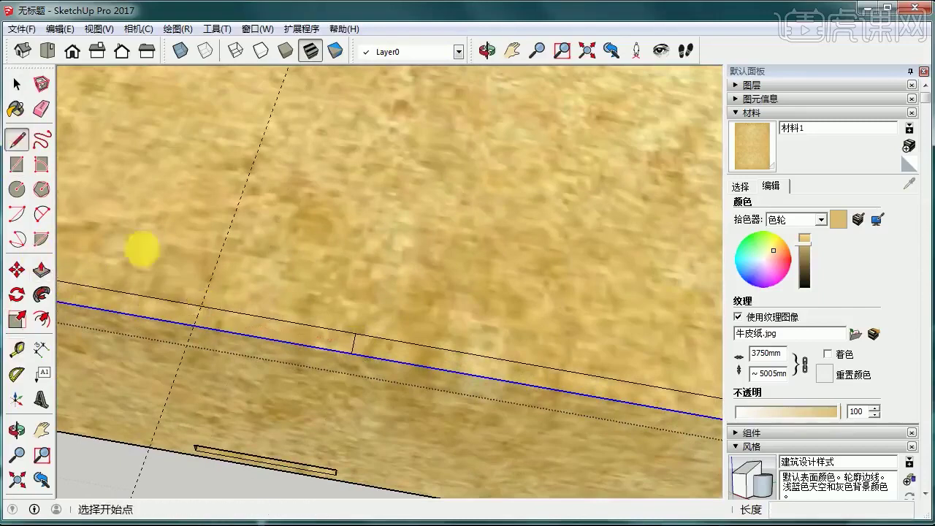
click(194, 324)
click(353, 353)
key(e)
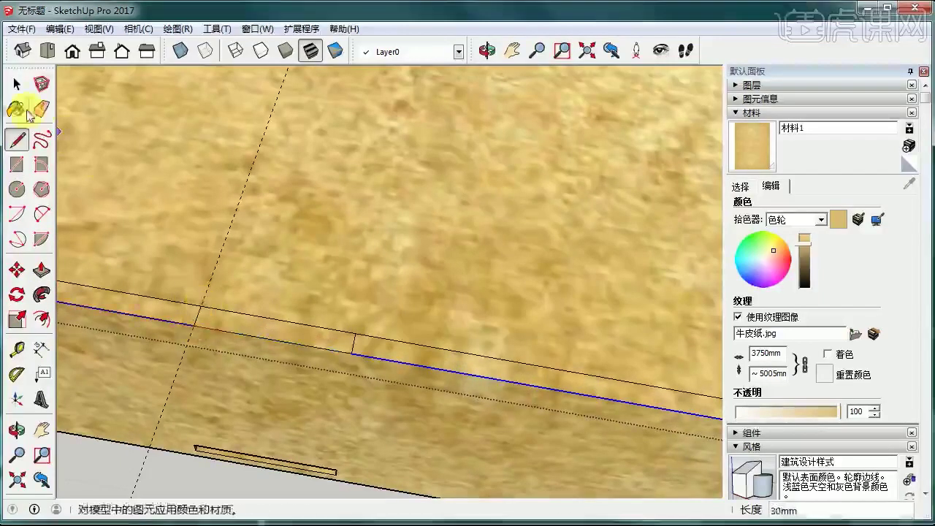
scroll(239, 244, down, 2)
scroll(160, 270, up, 1)
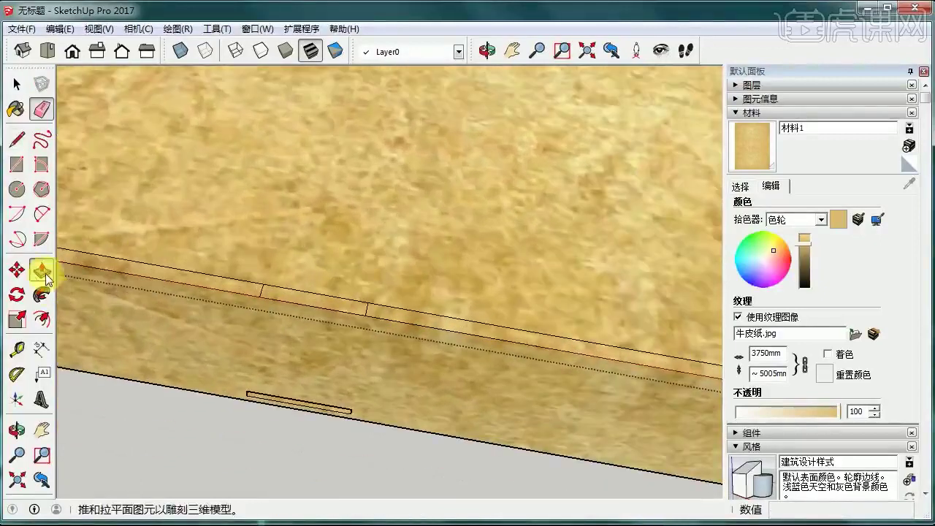
click(44, 271)
scroll(299, 296, up, 2)
click(314, 312)
key(Escape)
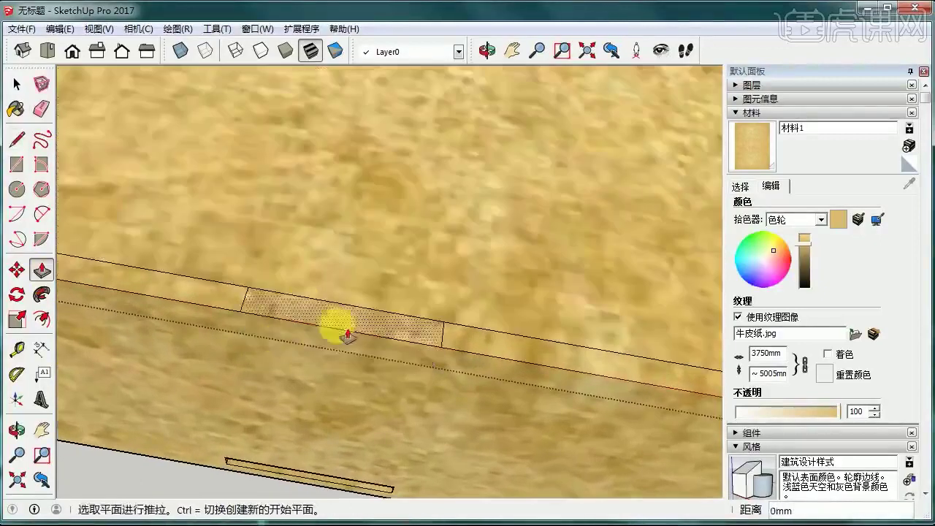
Draw a lengthwise line between the midpoints of the two cross lines to split the small rectangle in half
middle_drag(347, 333, 95, 274)
key(l)
shift+middle_drag(284, 373, 447, 409)
shift+middle_drag(406, 377, 354, 355)
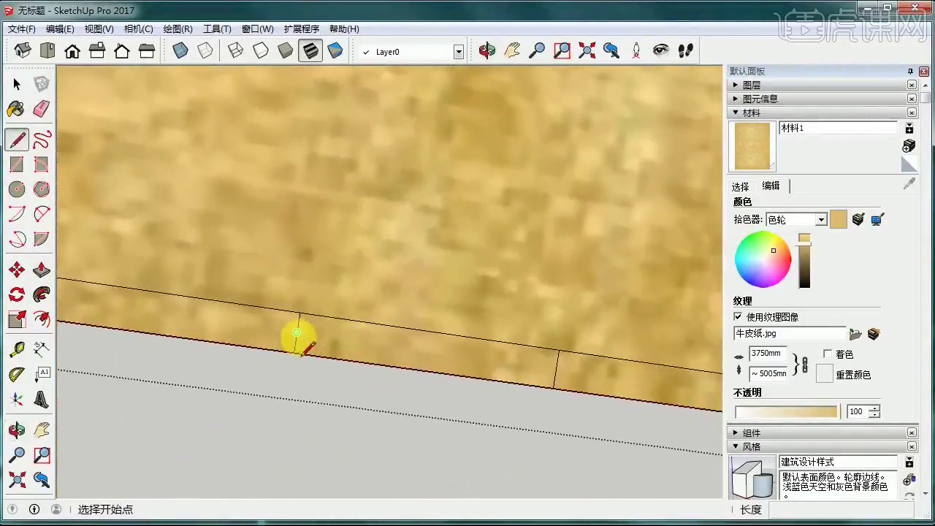
click(296, 333)
click(558, 368)
Push the inner half of the small rectangle about 70 mm into the lid to form a slot
click(42, 272)
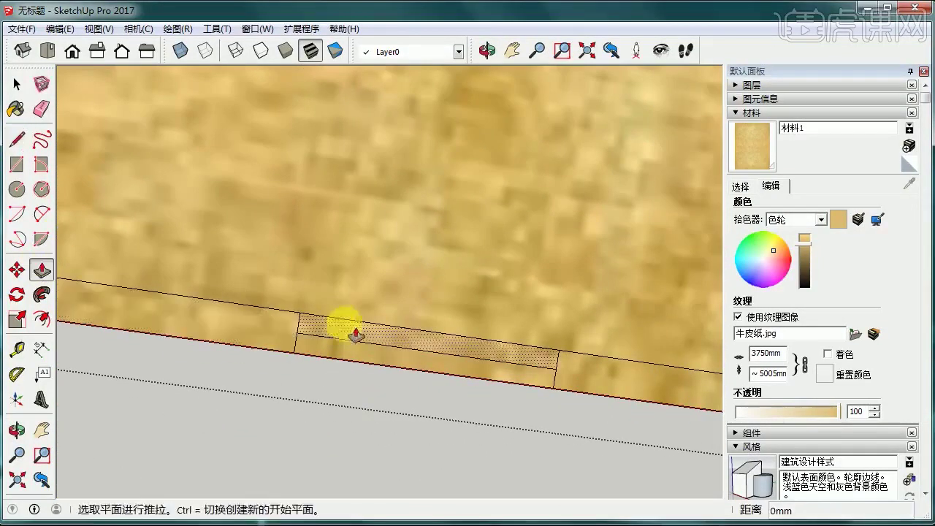
click(344, 334)
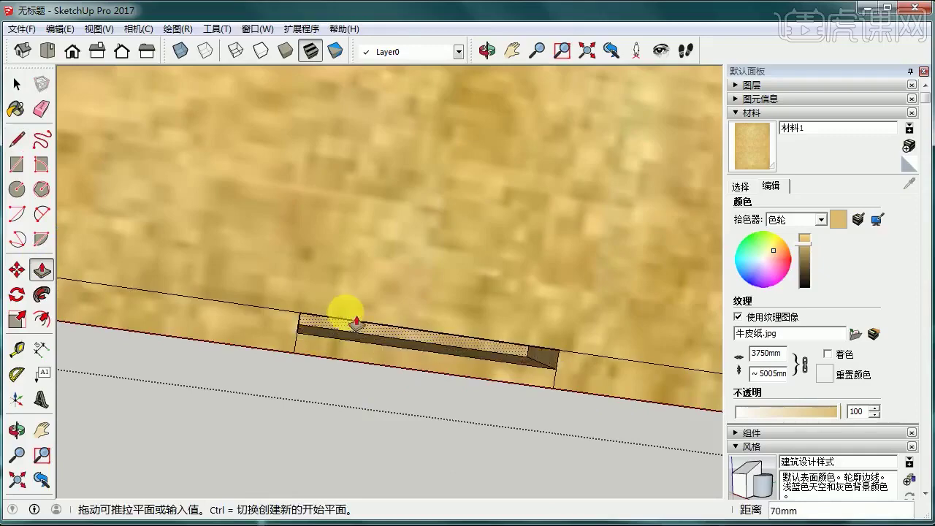
click(356, 320)
Draw a 30 mm line across the strip at its second division point
scroll(355, 320, down, 2)
middle_drag(371, 233, 431, 124)
scroll(606, 252, down, 2)
shift+middle_drag(471, 230, 221, 180)
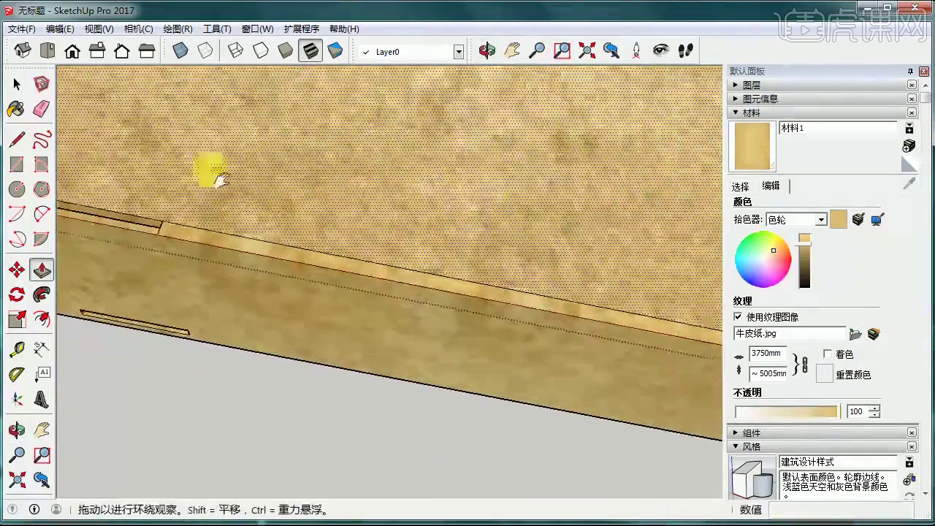
shift+middle_drag(621, 285, 402, 245)
click(17, 139)
middle_drag(542, 309, 324, 271)
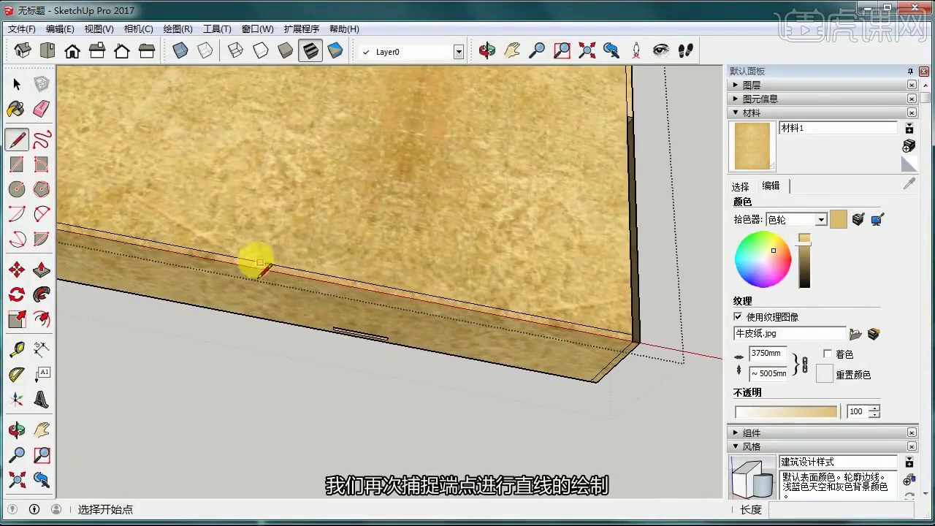
click(190, 249)
scroll(179, 254, up, 4)
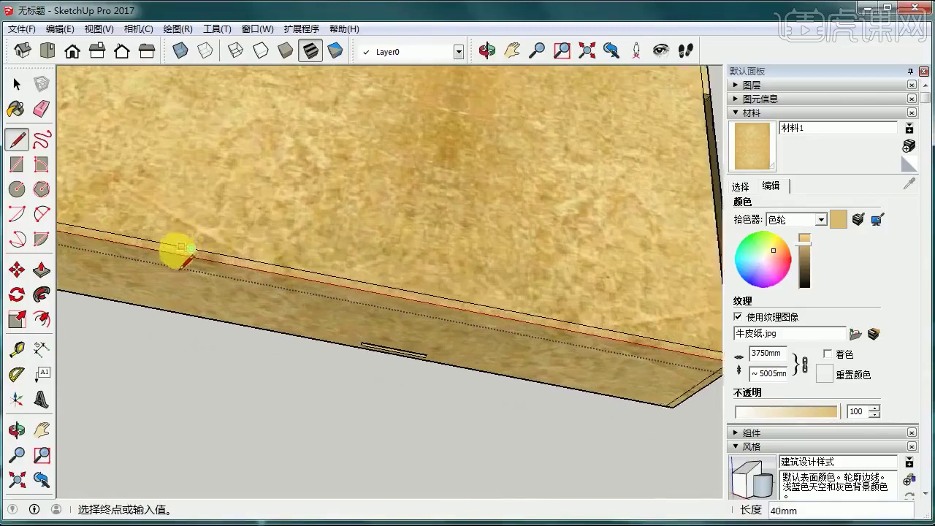
click(195, 253)
Place a guide 200 mm from the new cross line, toward the lid's far end
key(t)
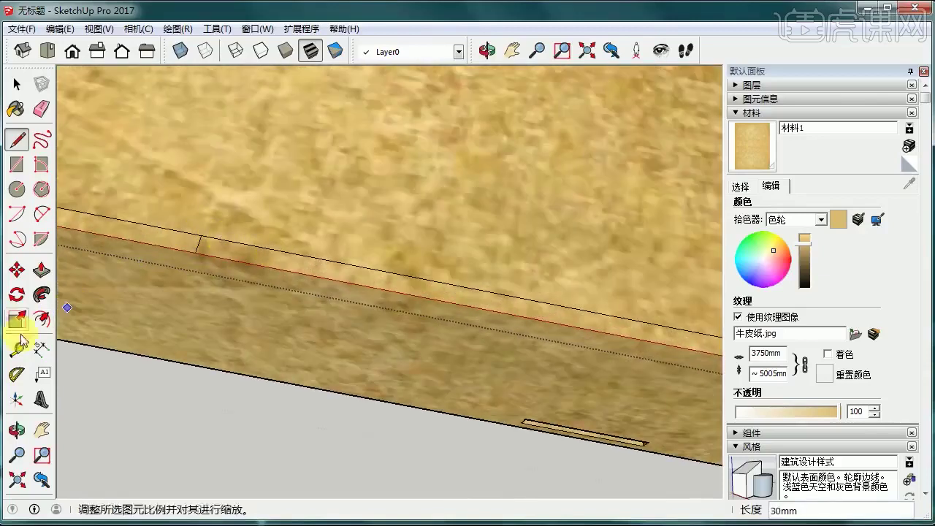
click(201, 237)
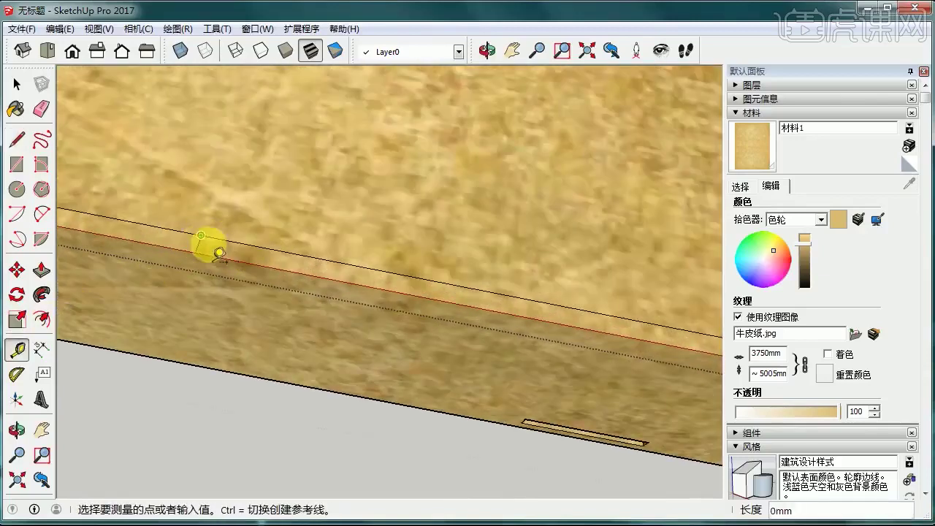
click(199, 246)
scroll(199, 246, up, 1)
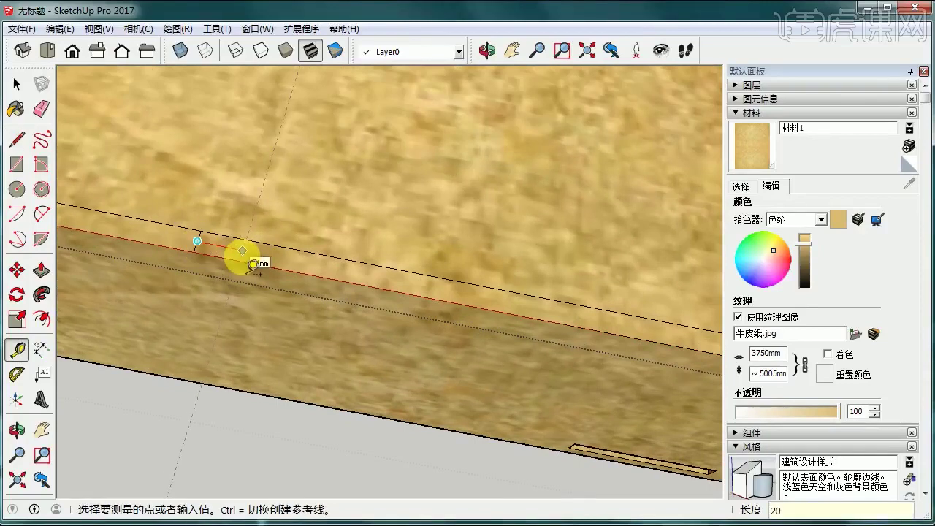
Outline a half-width rectangle between the cross line and the guide, and push it into the lid as a second slot
click(16, 139)
click(368, 265)
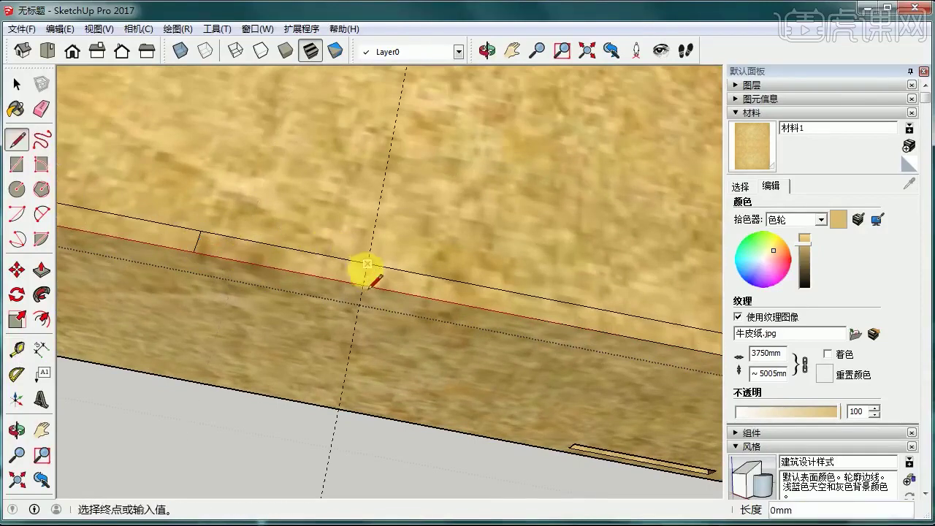
click(198, 242)
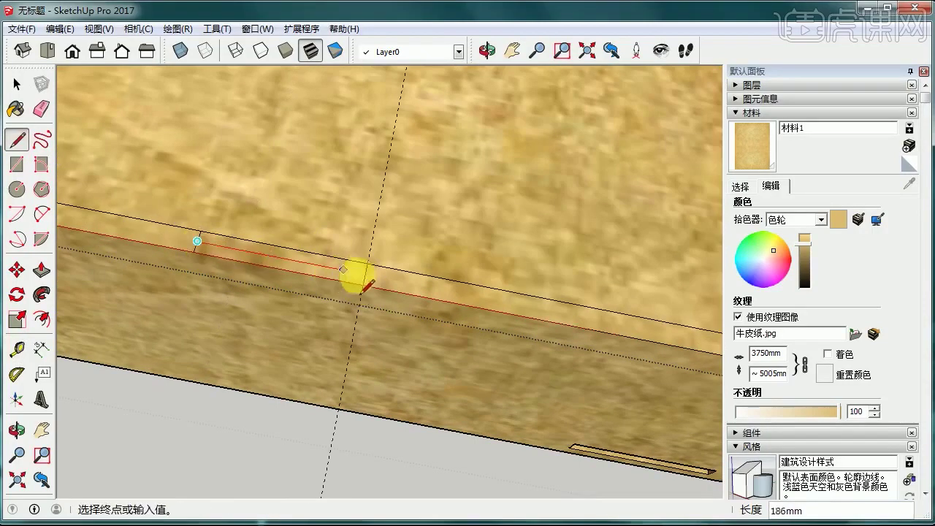
click(365, 275)
click(42, 270)
click(267, 255)
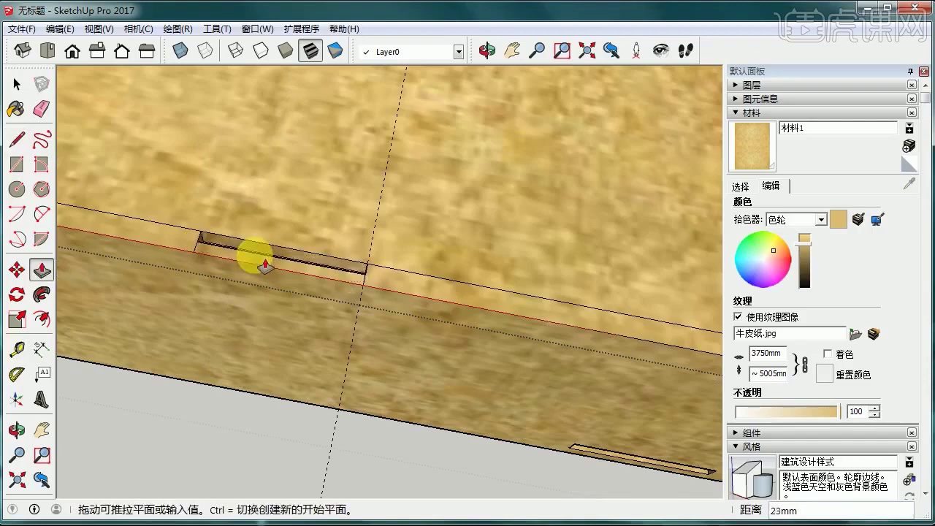
Delete the leftover guide beside the second slot
click(18, 86)
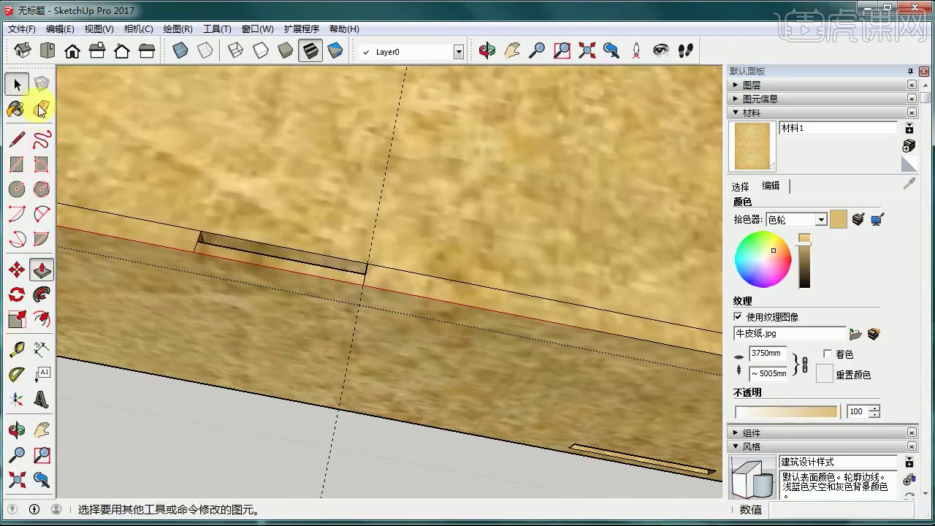
click(239, 445)
scroll(281, 369, down, 3)
middle_drag(334, 301, 349, 391)
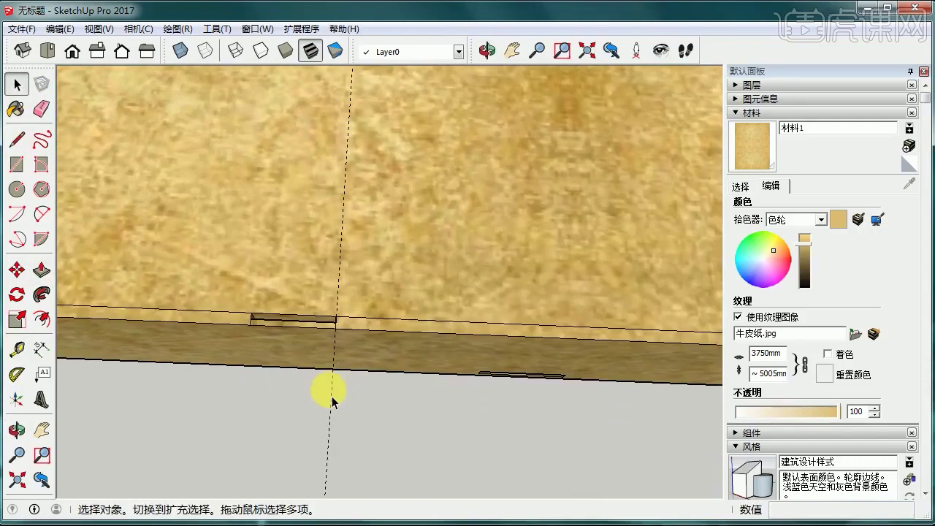
click(347, 235)
Examine the finished box and its open lid from several angles
scroll(375, 251, down, 8)
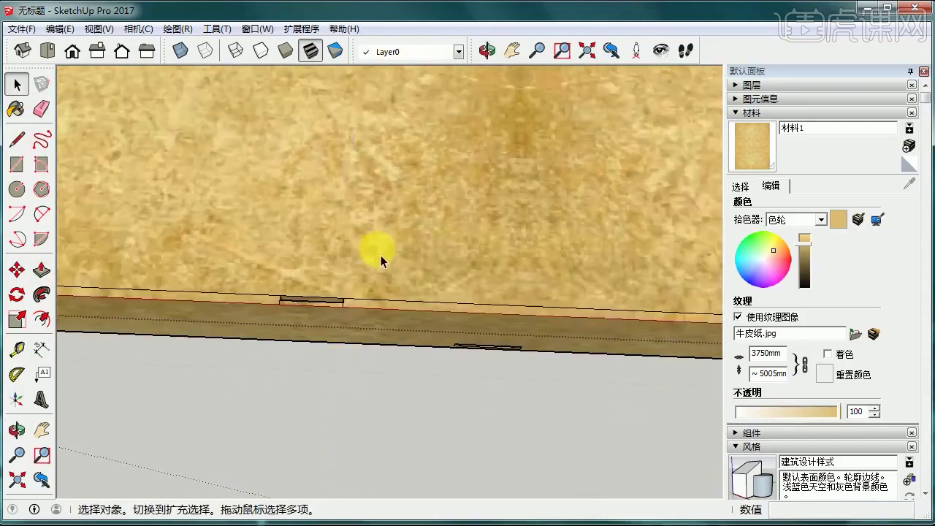
middle_drag(475, 345, 500, 196)
scroll(495, 244, up, 3)
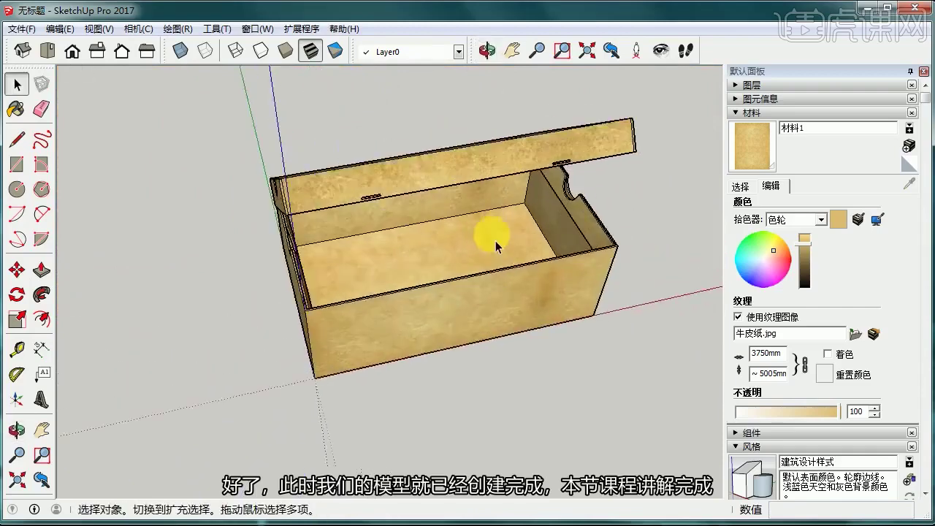
middle_drag(494, 244, 351, 191)
scroll(519, 178, up, 2)
shift+middle_drag(519, 178, 493, 233)
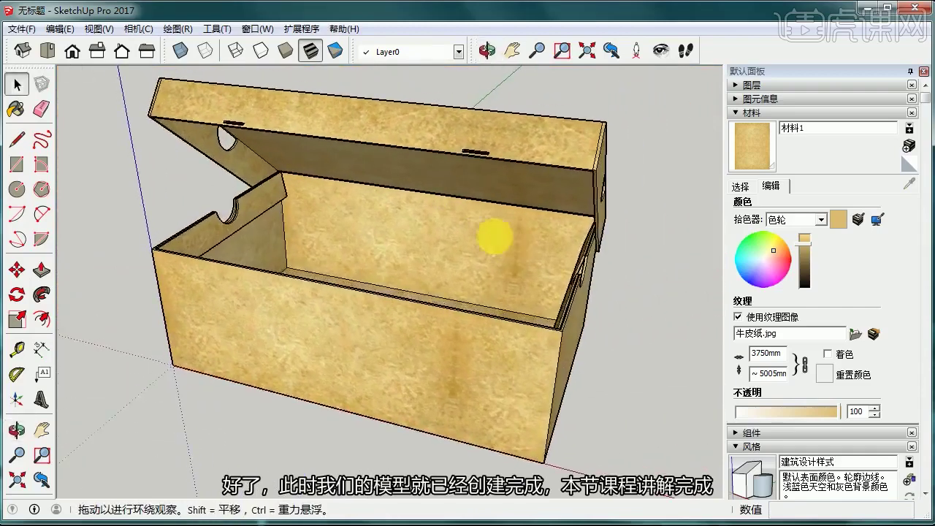